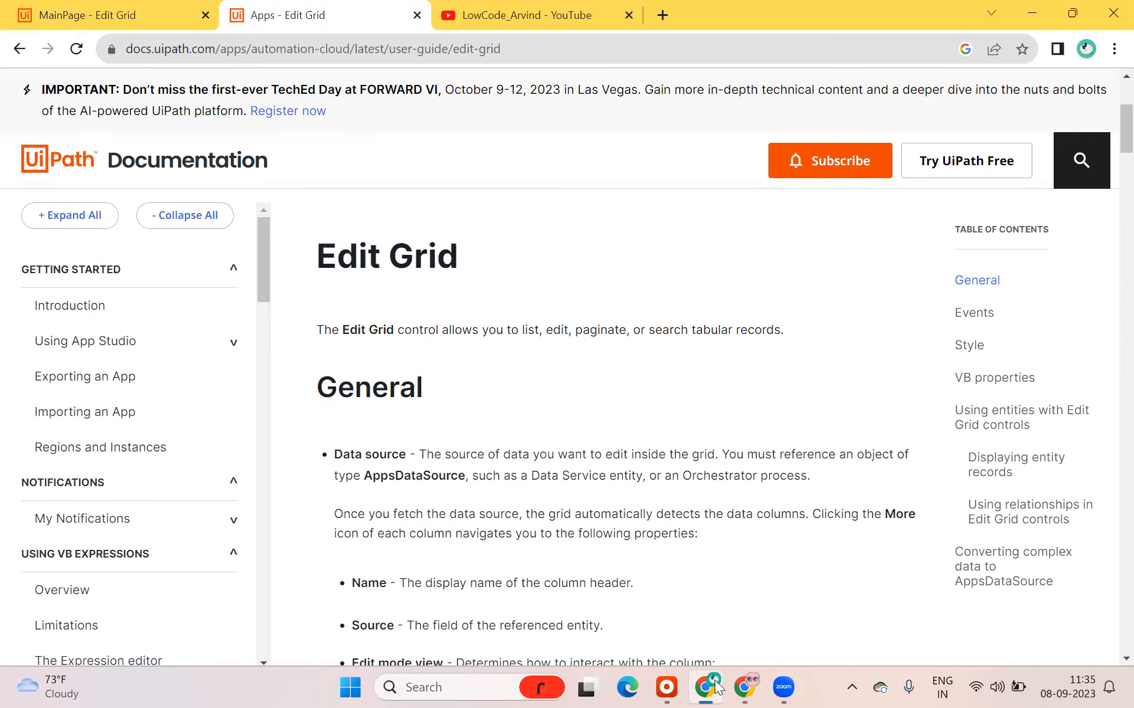
- Switch to the MainPage app in UiPath App Studio, search the controls for "edit" and place an Edit Grid on the blank page
click(105, 18)
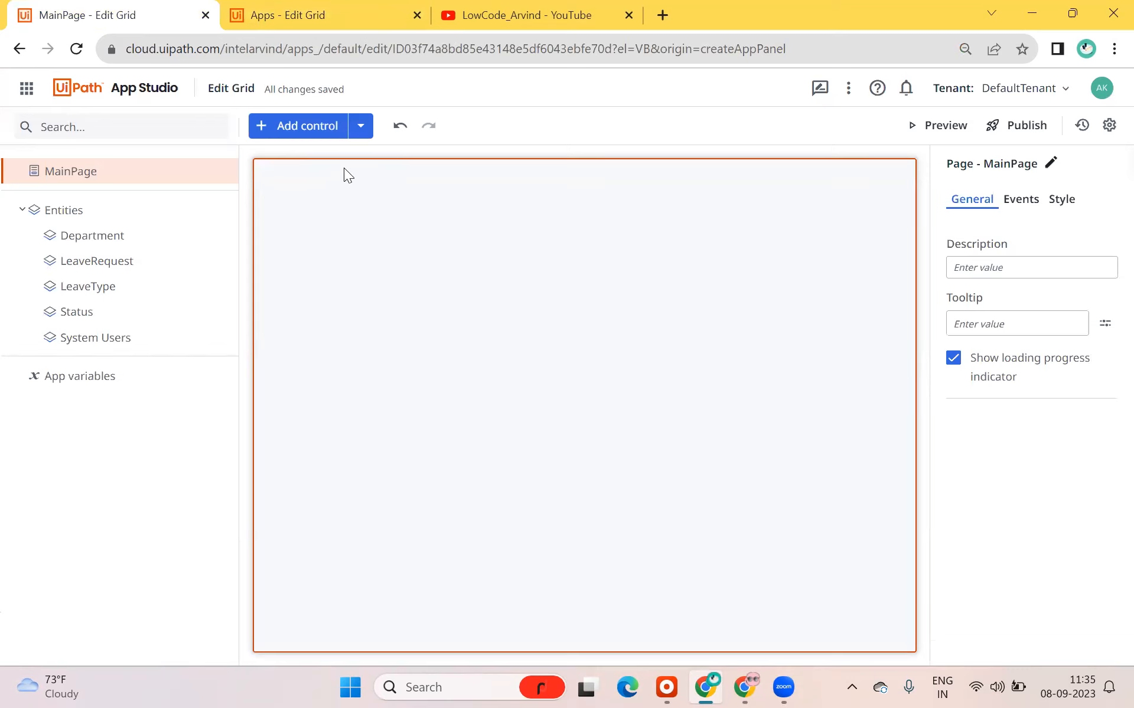
click(359, 127)
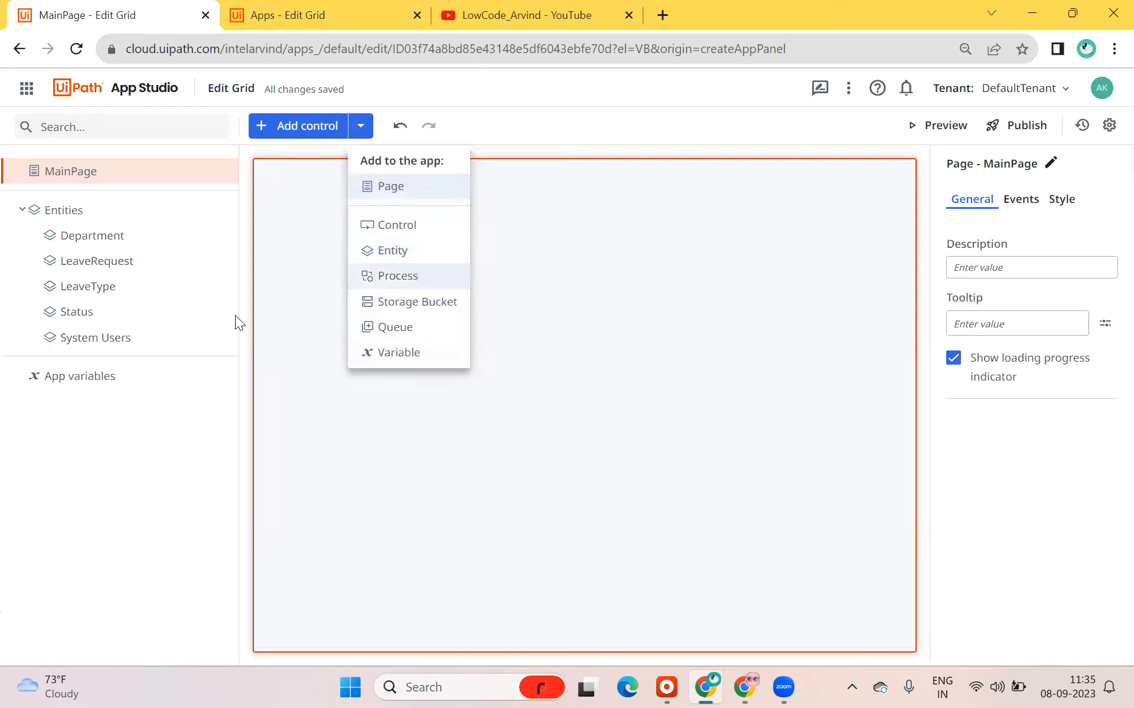
click(267, 293)
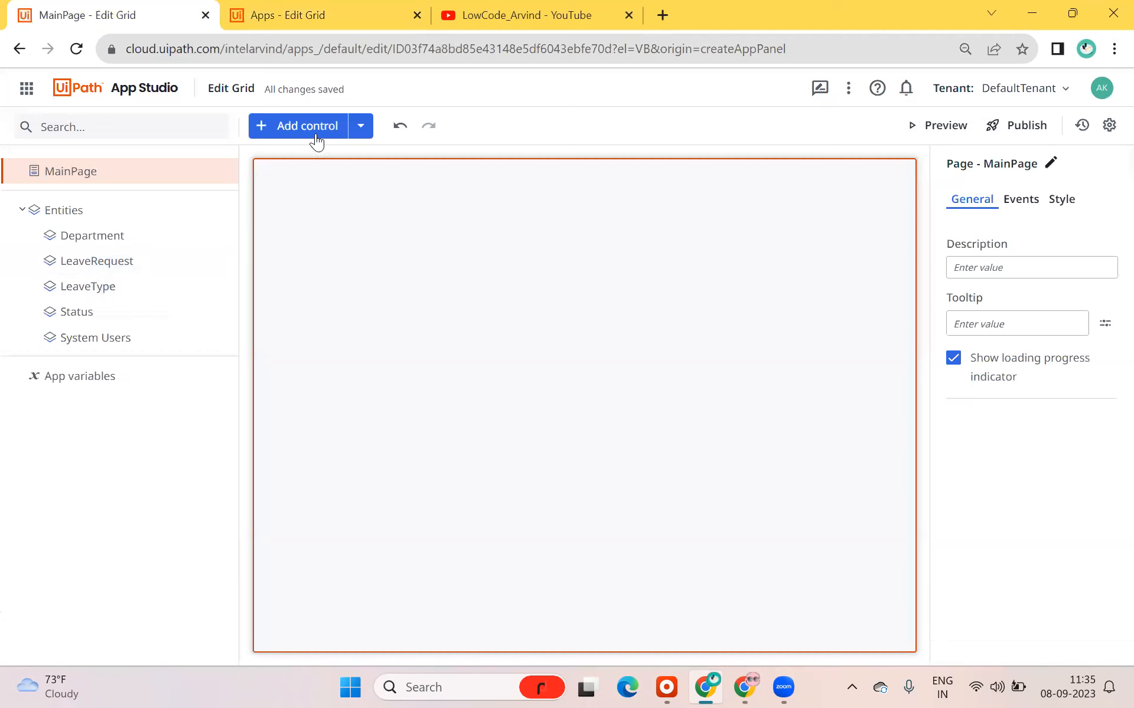
click(358, 131)
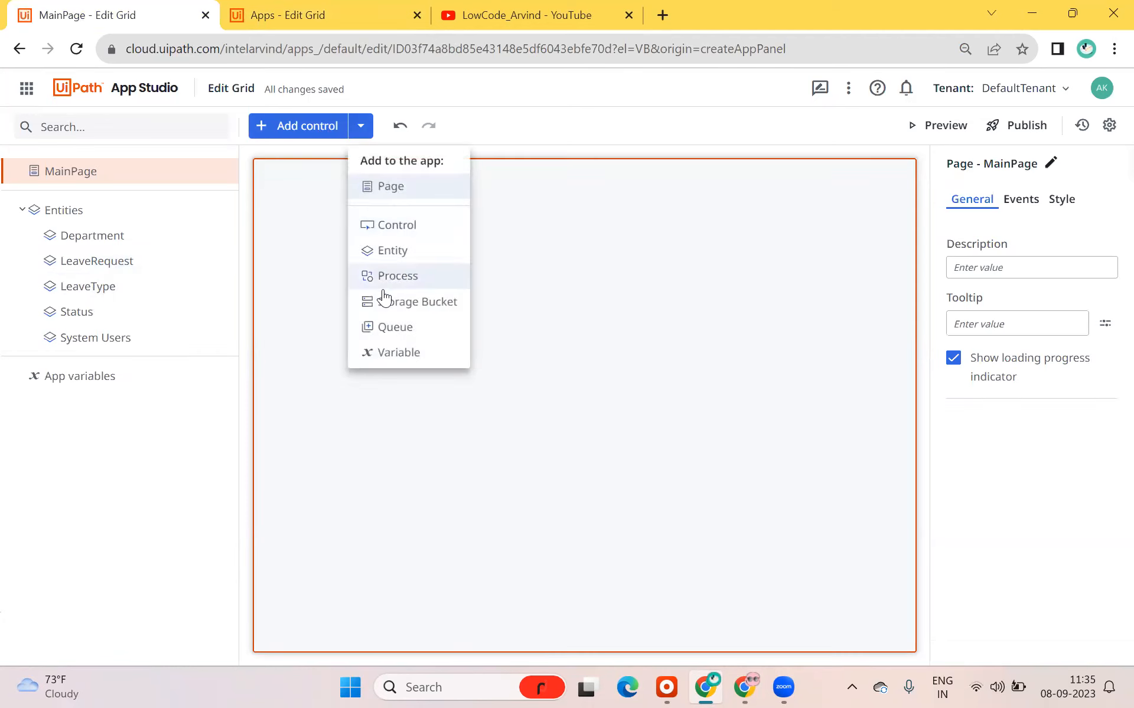
click(395, 230)
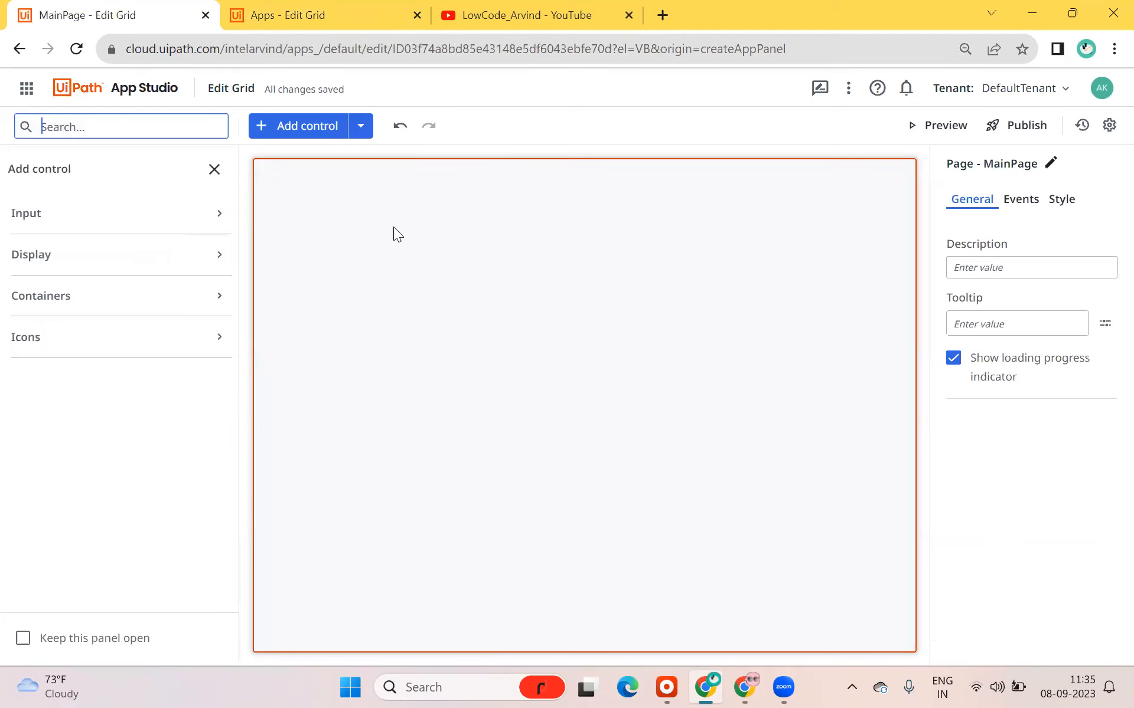
click(172, 260)
click(172, 260)
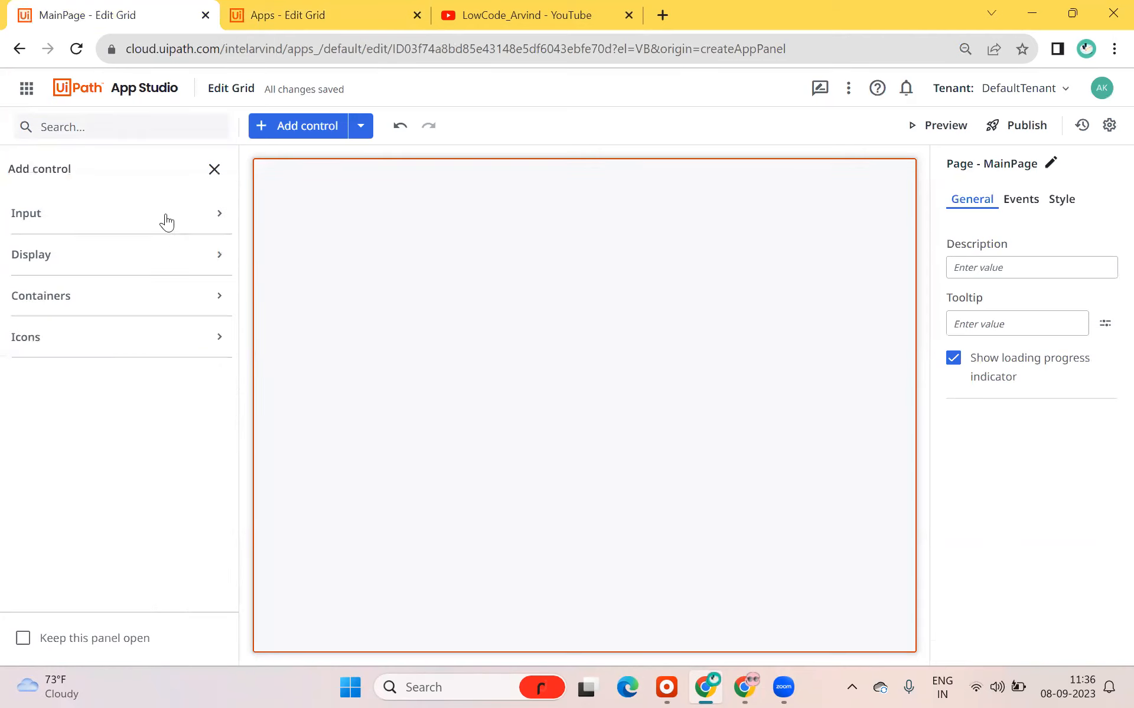
click(184, 131)
text(e)
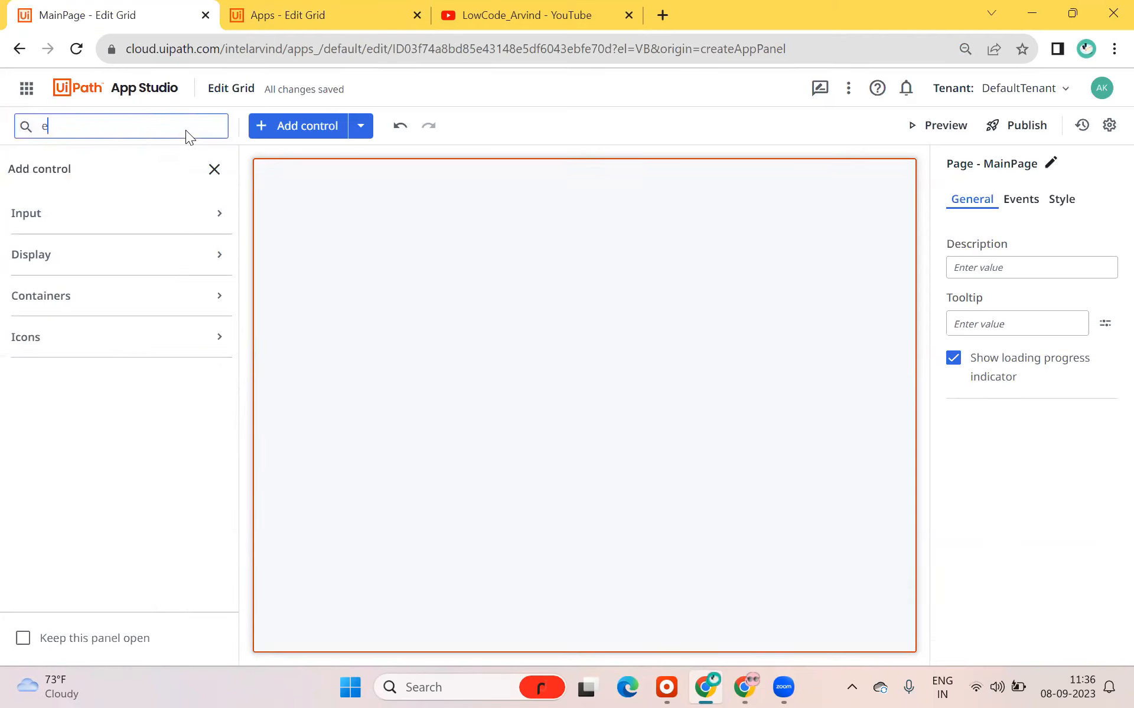
text(dit)
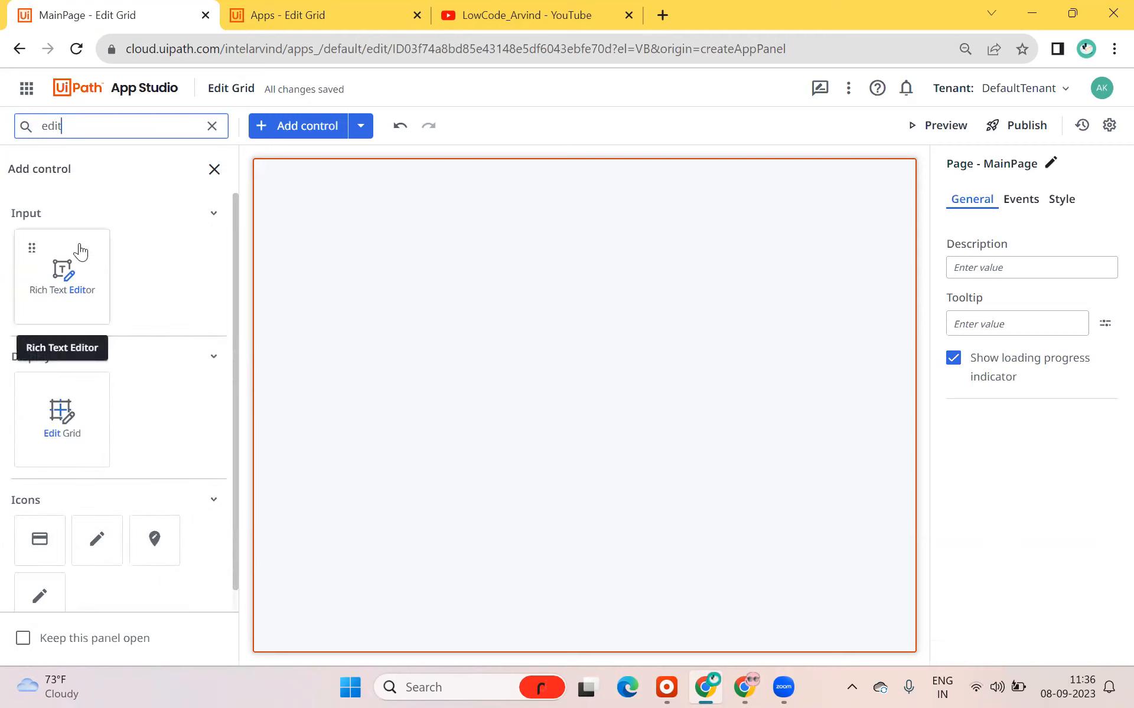
drag(62, 416, 390, 235)
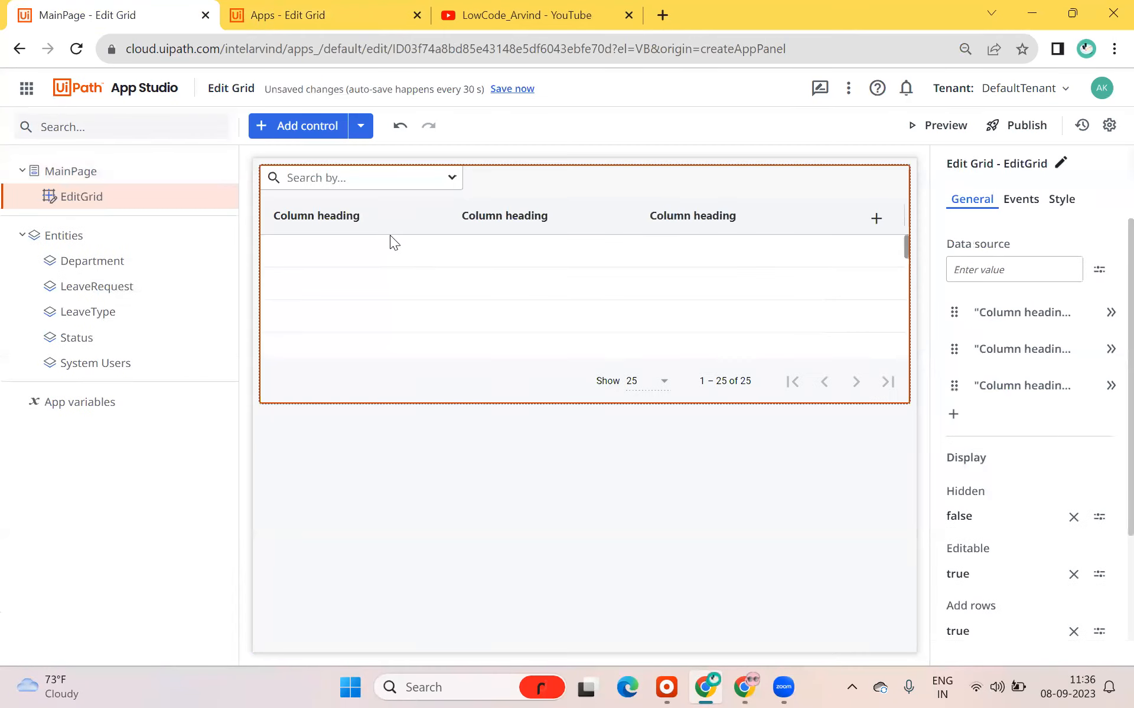
- Check the Display category of the available controls to see where Edit Grid is listed
click(297, 141)
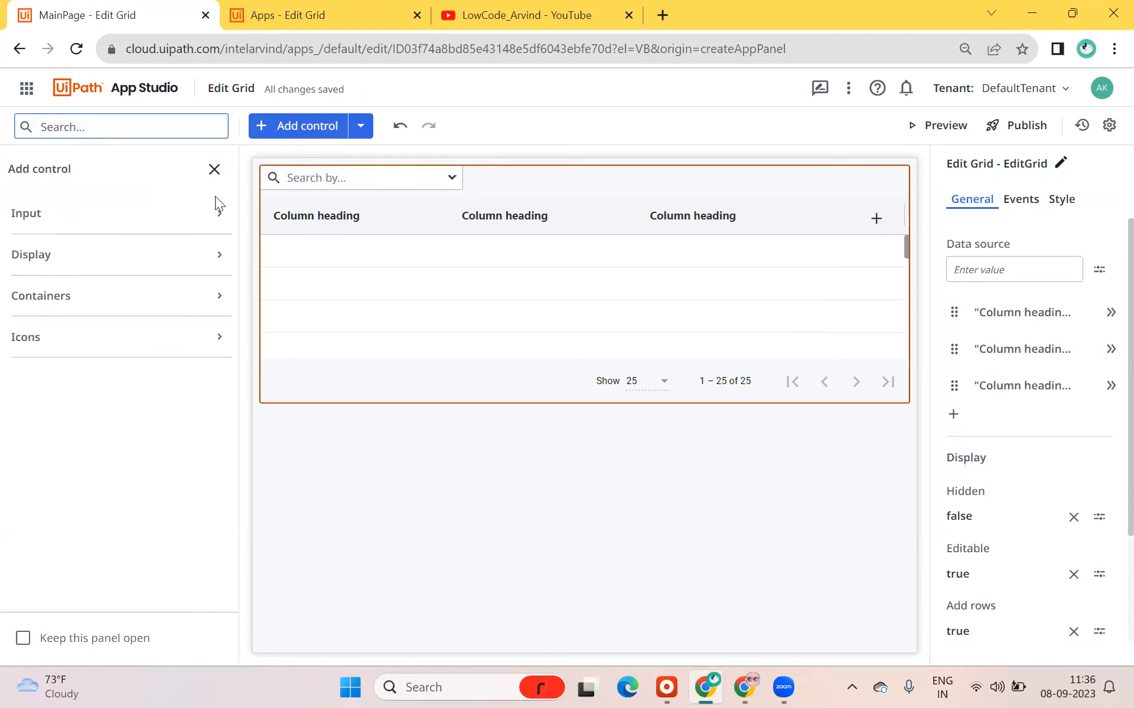
click(137, 263)
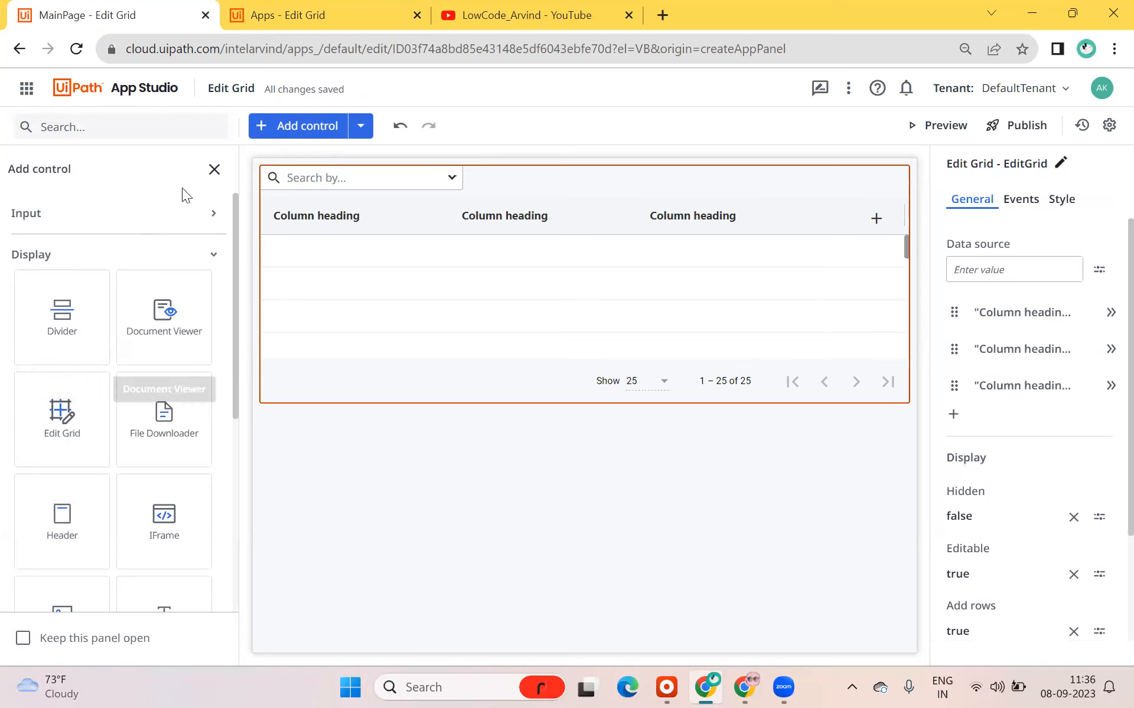
click(214, 170)
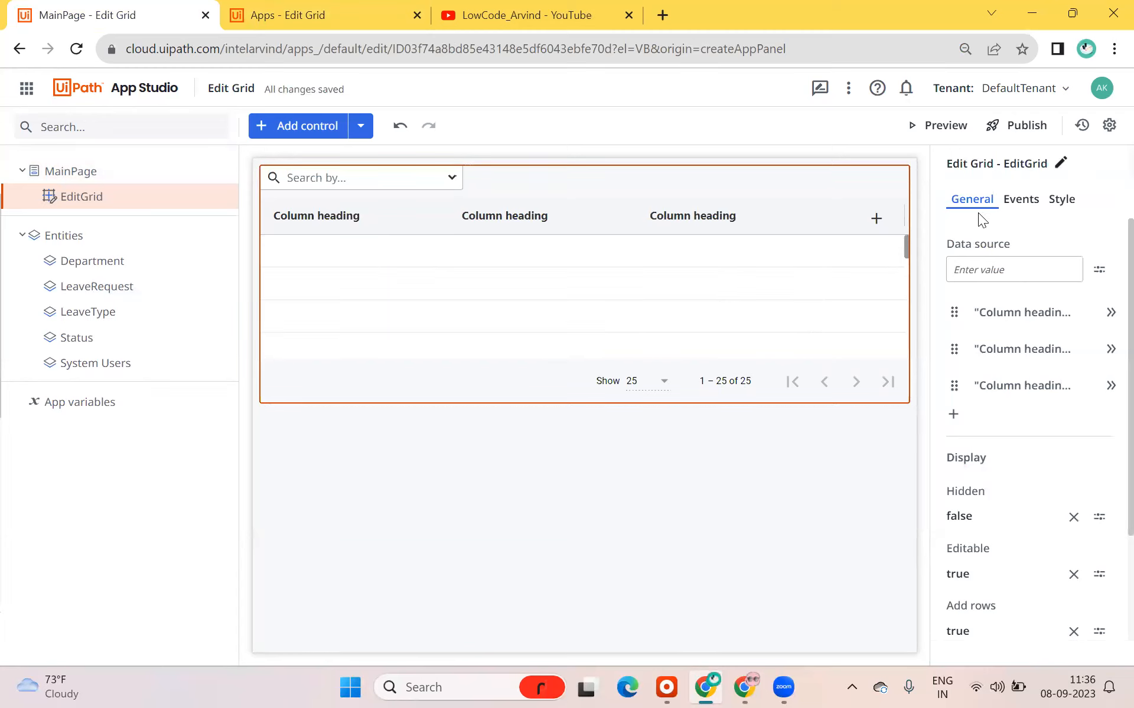
- Review the Edit Grid's style, event and general properties
click(1066, 204)
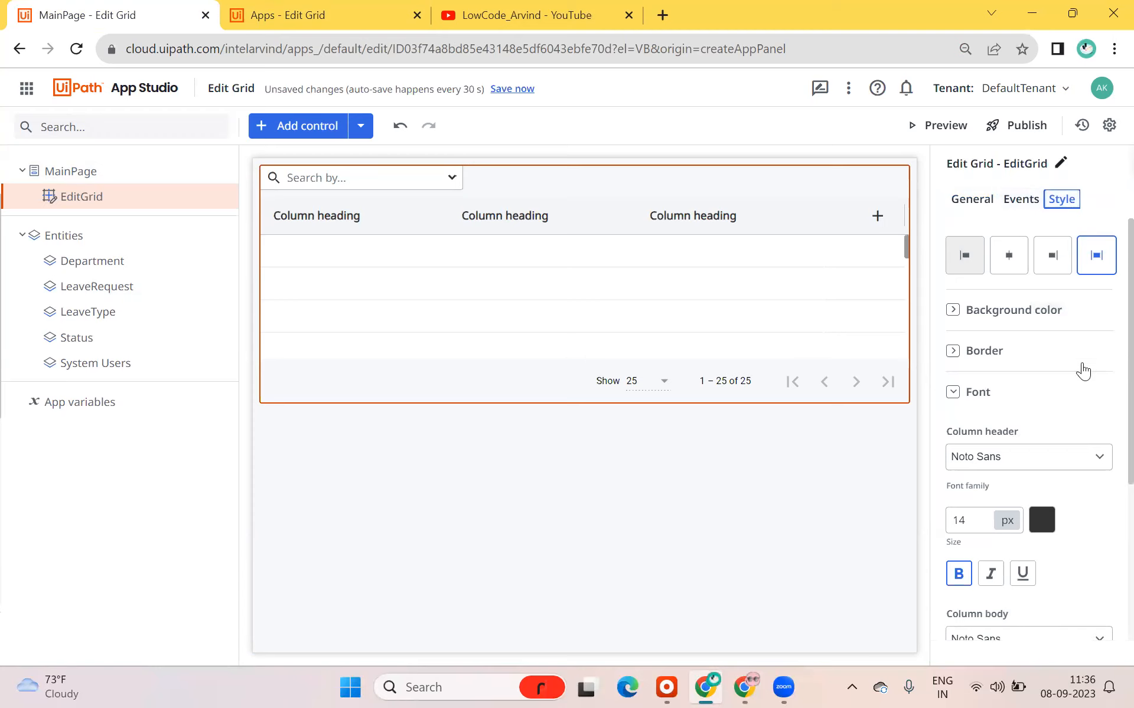
click(1022, 201)
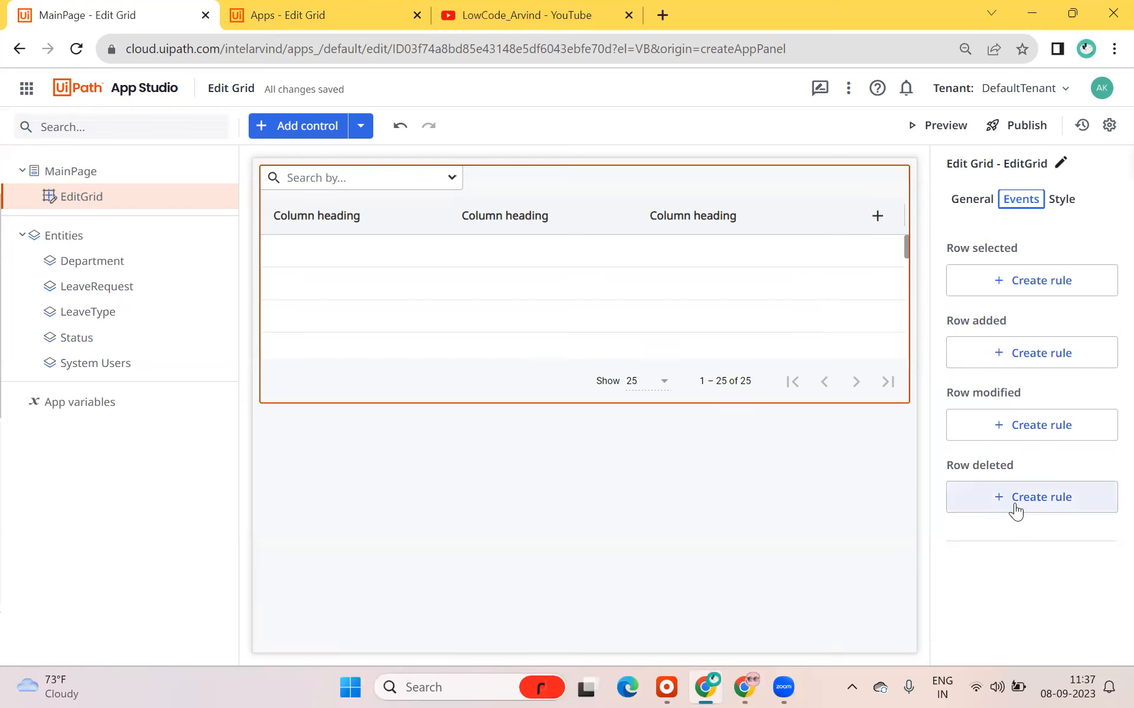
click(972, 201)
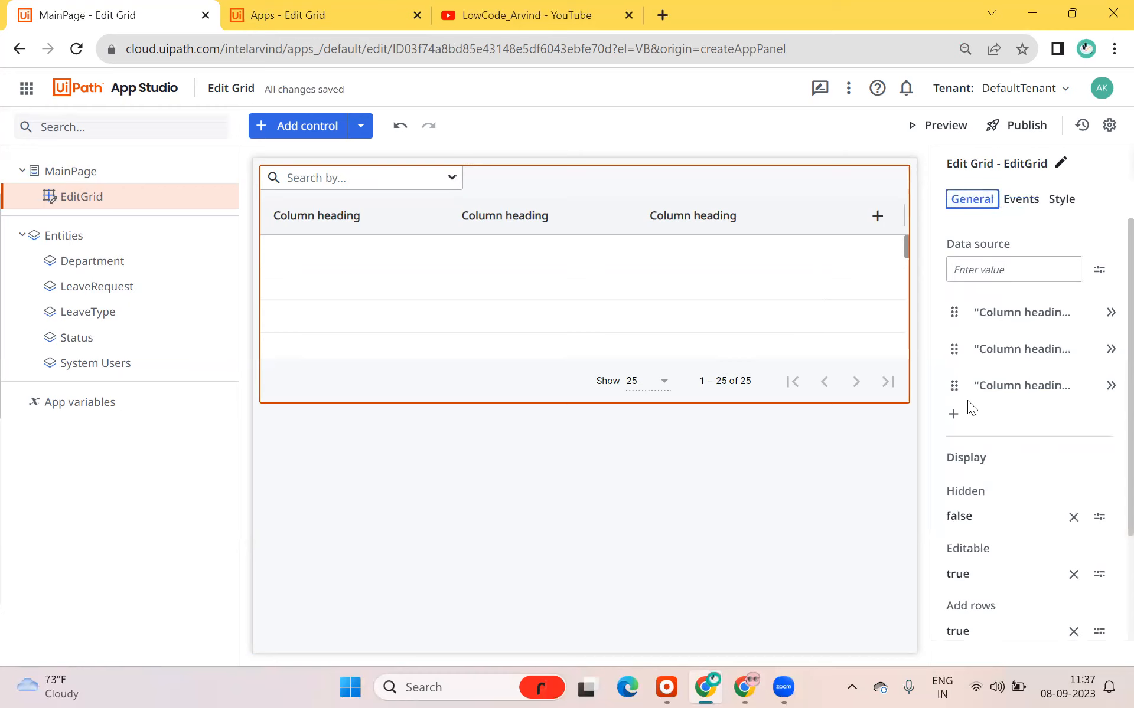
scroll(967, 401, down, 3)
scroll(948, 499, up, 3)
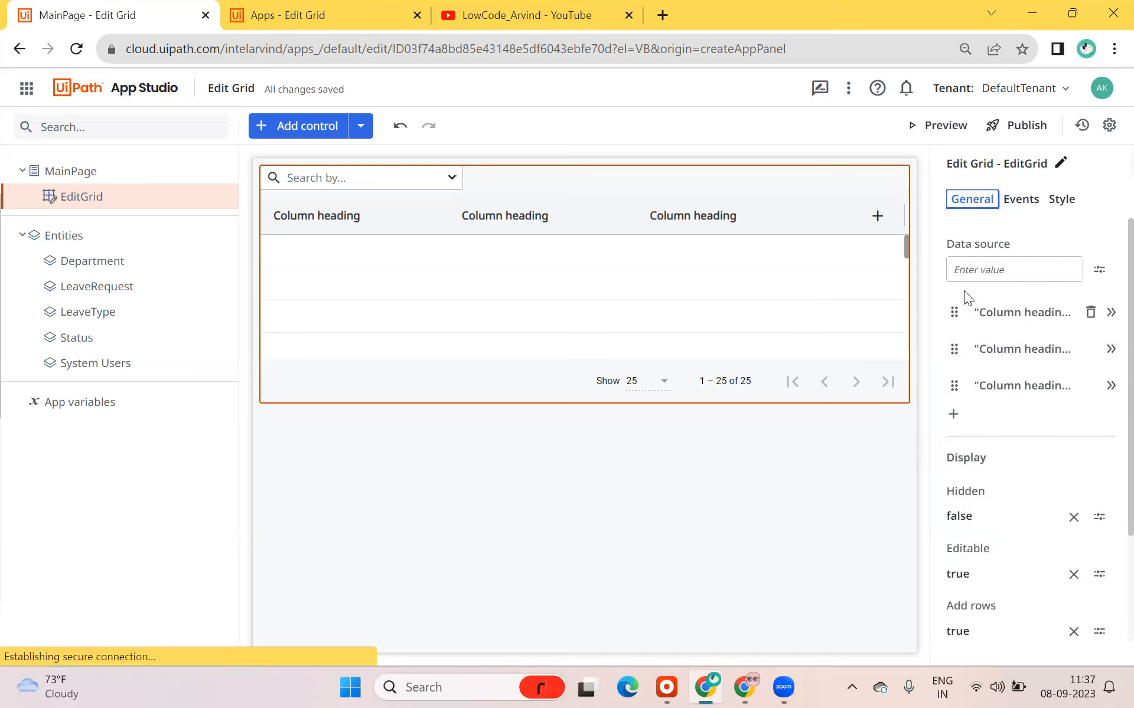
- Set the Edit Grid's data source to the LeaveRequest entity with the Query builder, keeping the default search condition, and save the query
click(1099, 270)
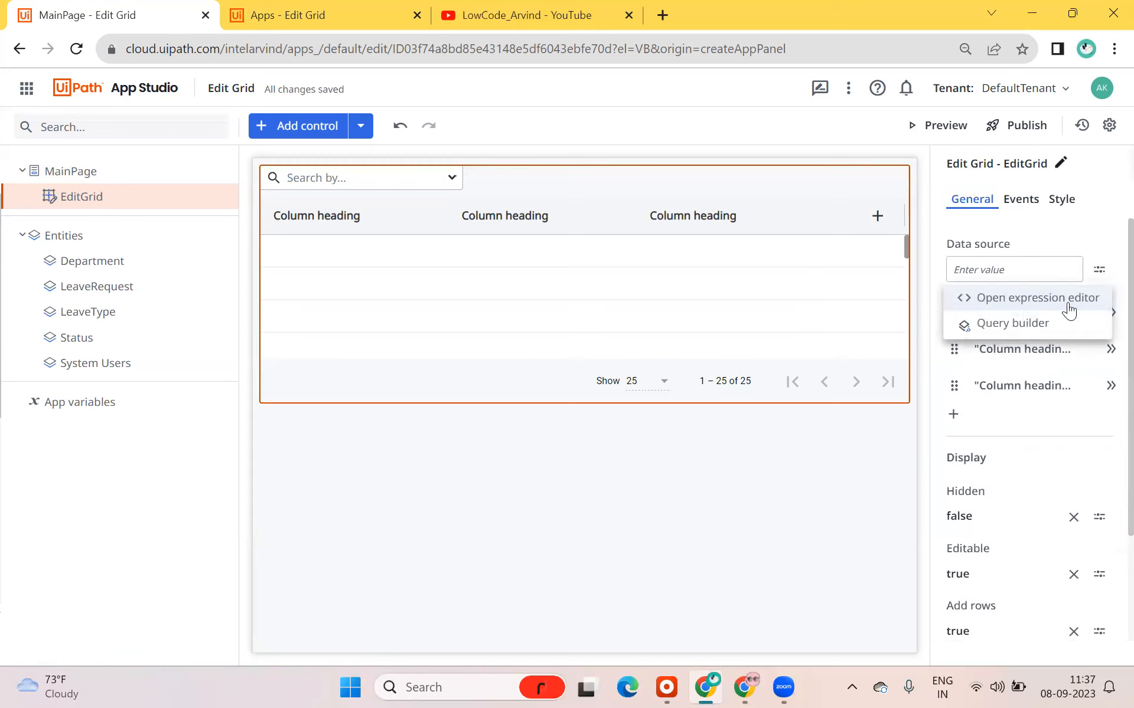
click(1020, 325)
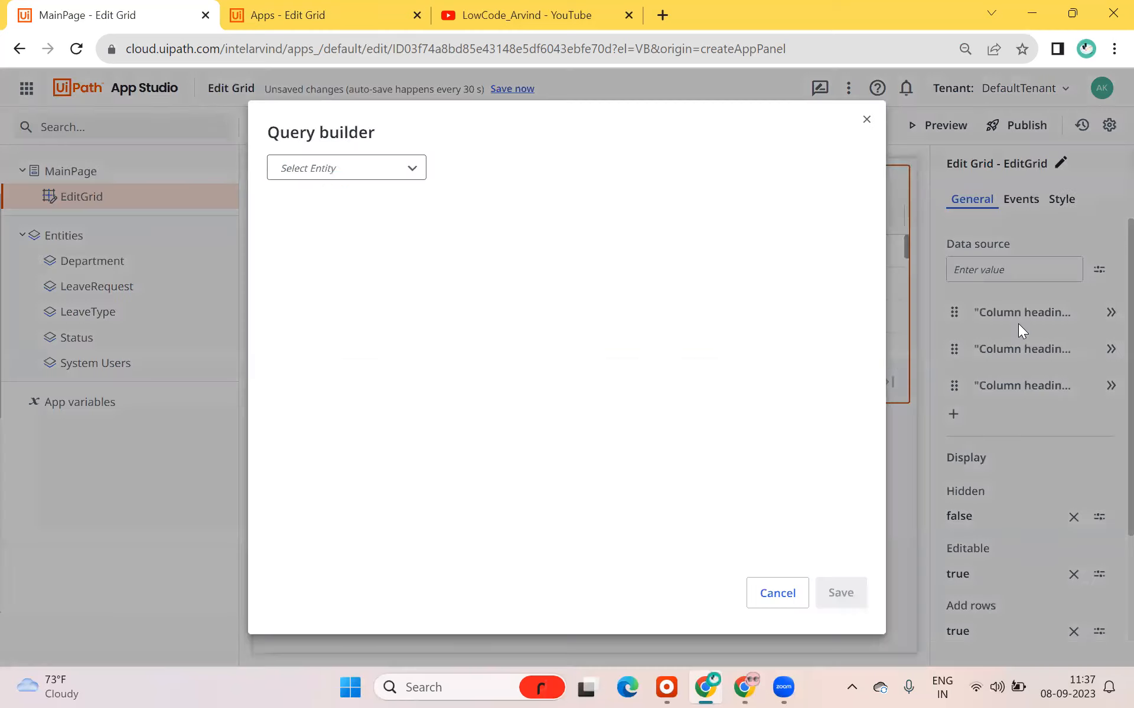
click(406, 174)
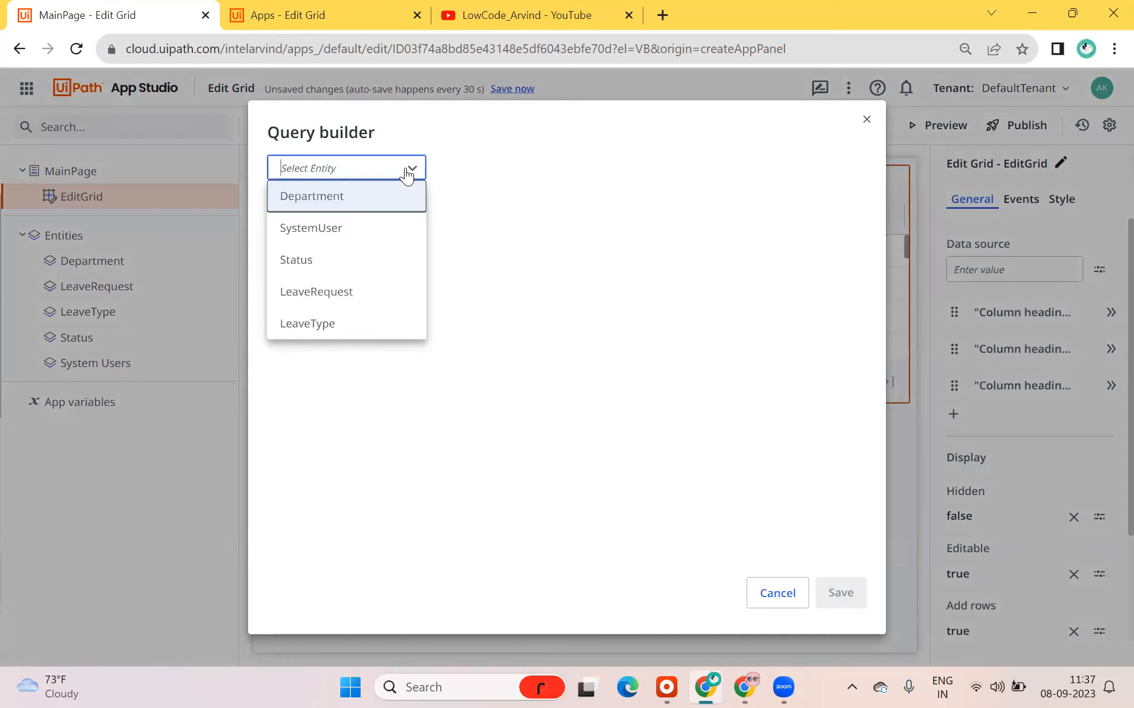
click(335, 297)
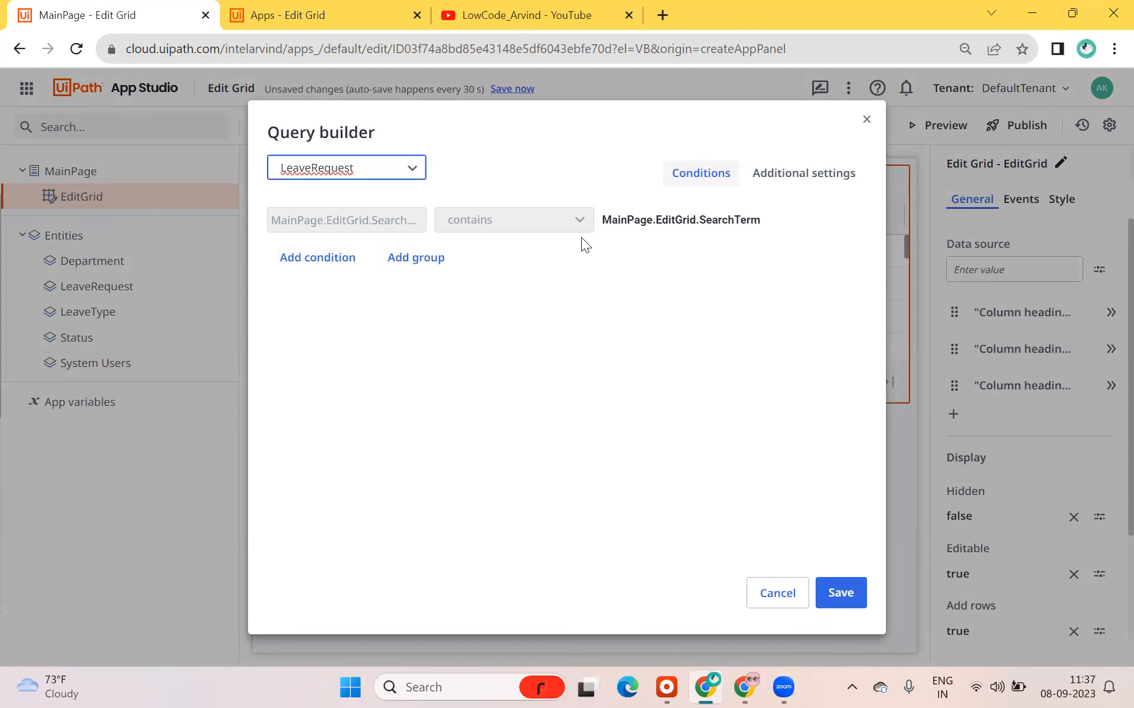
click(278, 217)
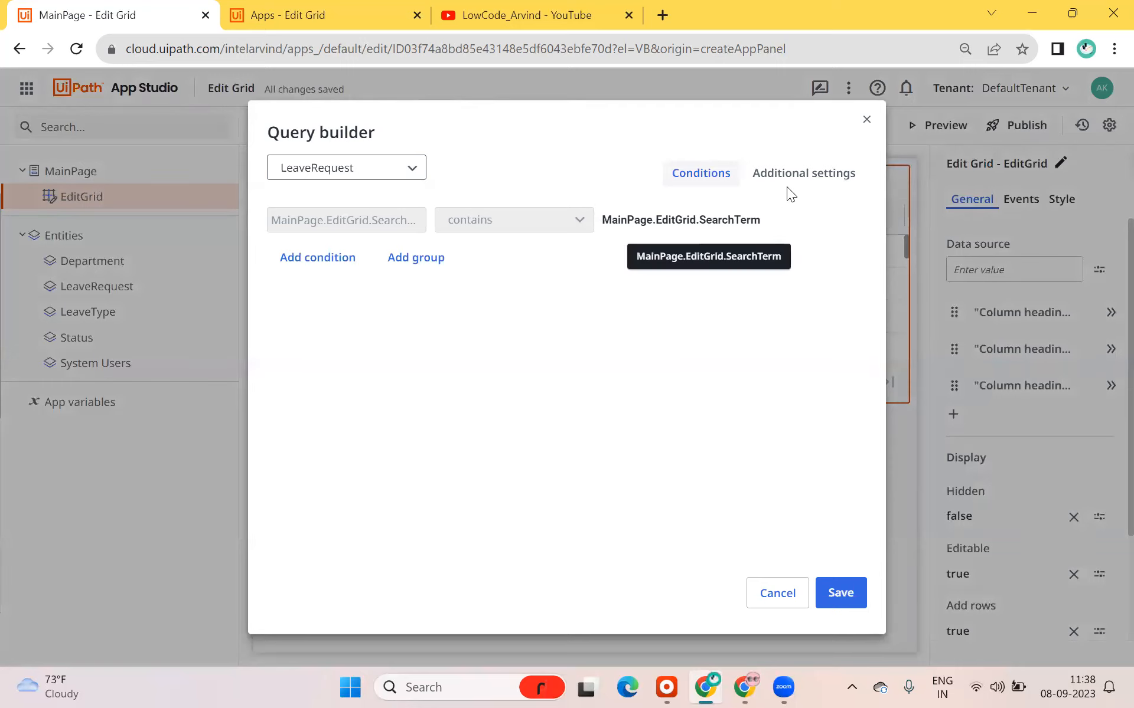
click(839, 592)
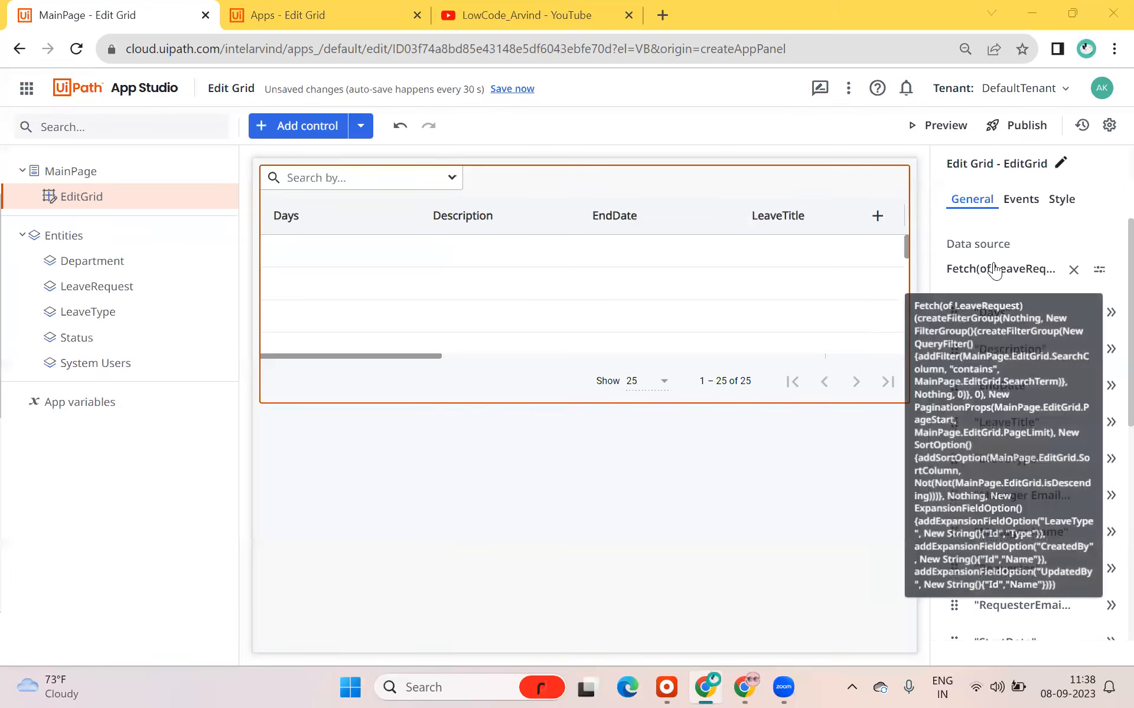
- Open the Edit Grid's data source as an expression and examine its LeaveRequest entity, createFilterGroup, QueryFilter and SearchColumn parts
click(1094, 270)
click(1011, 296)
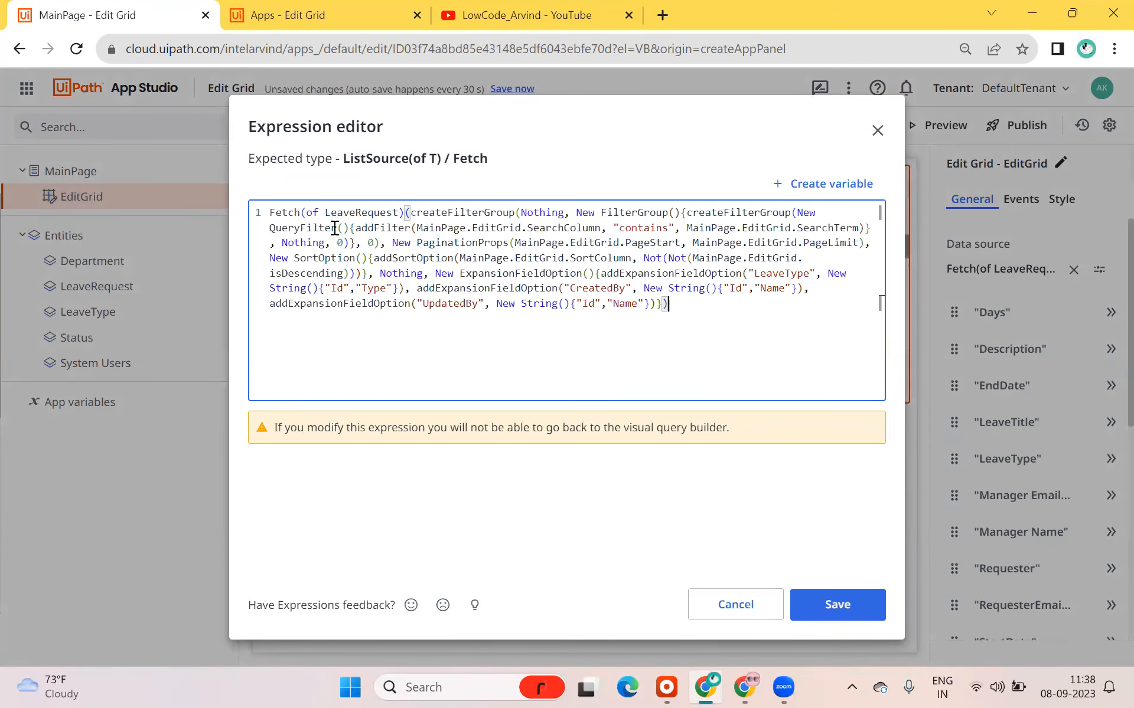
double_click(356, 213)
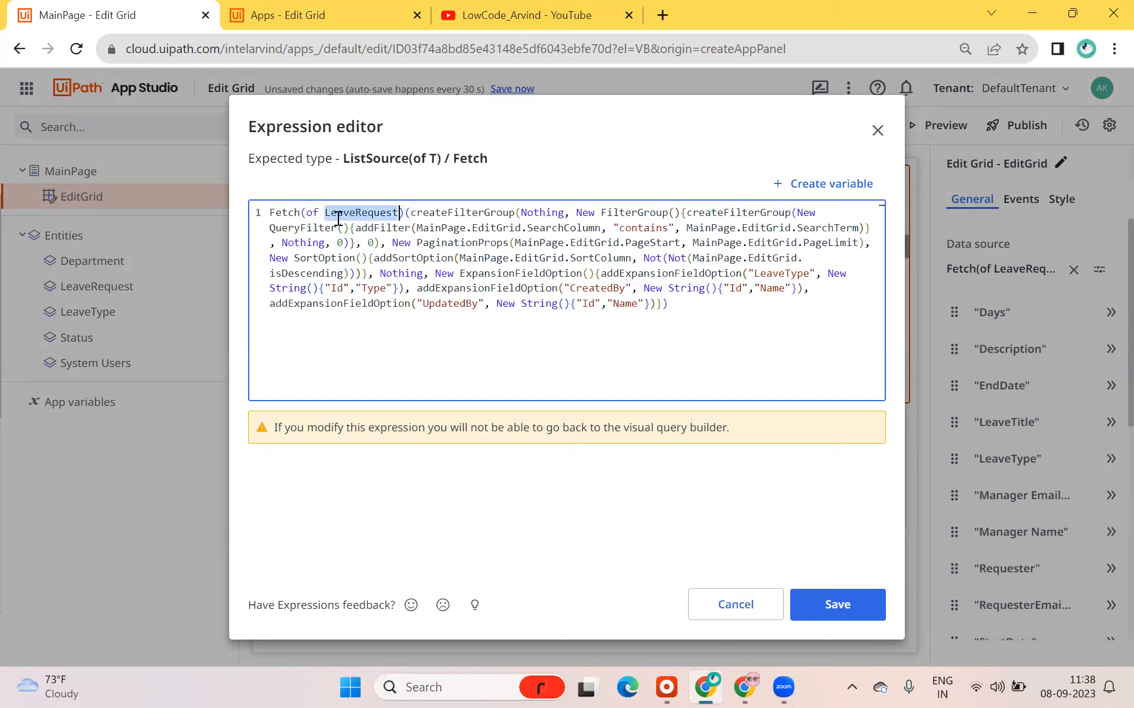
click(281, 216)
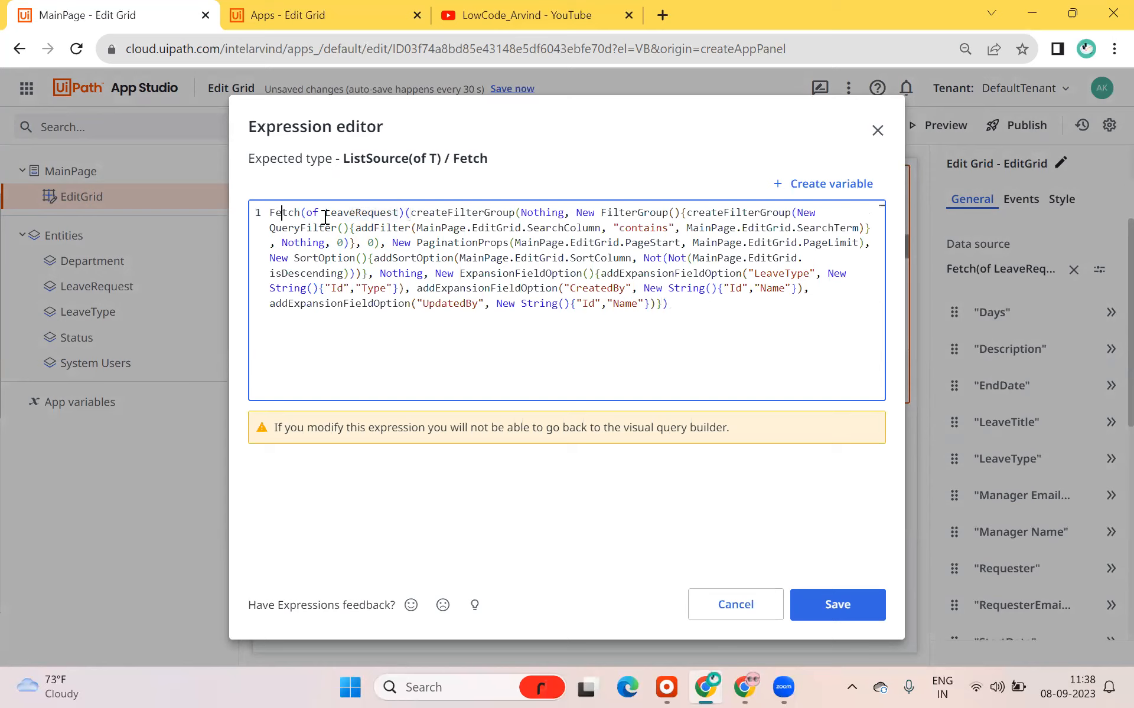
double_click(426, 214)
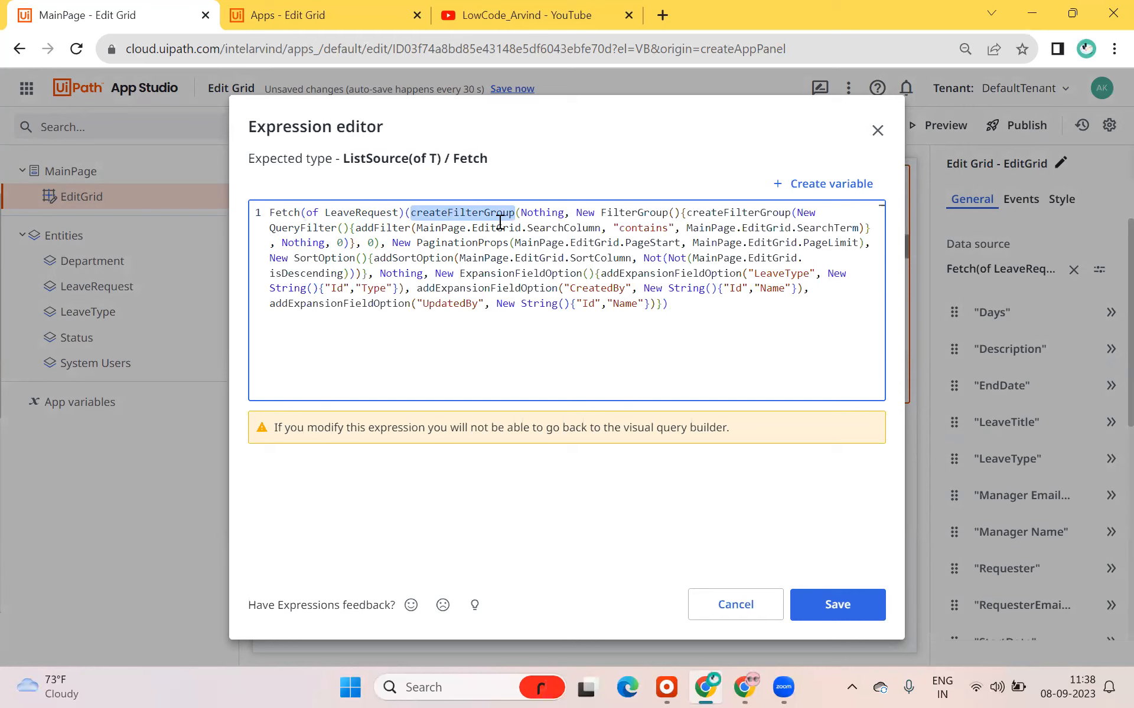
click(725, 304)
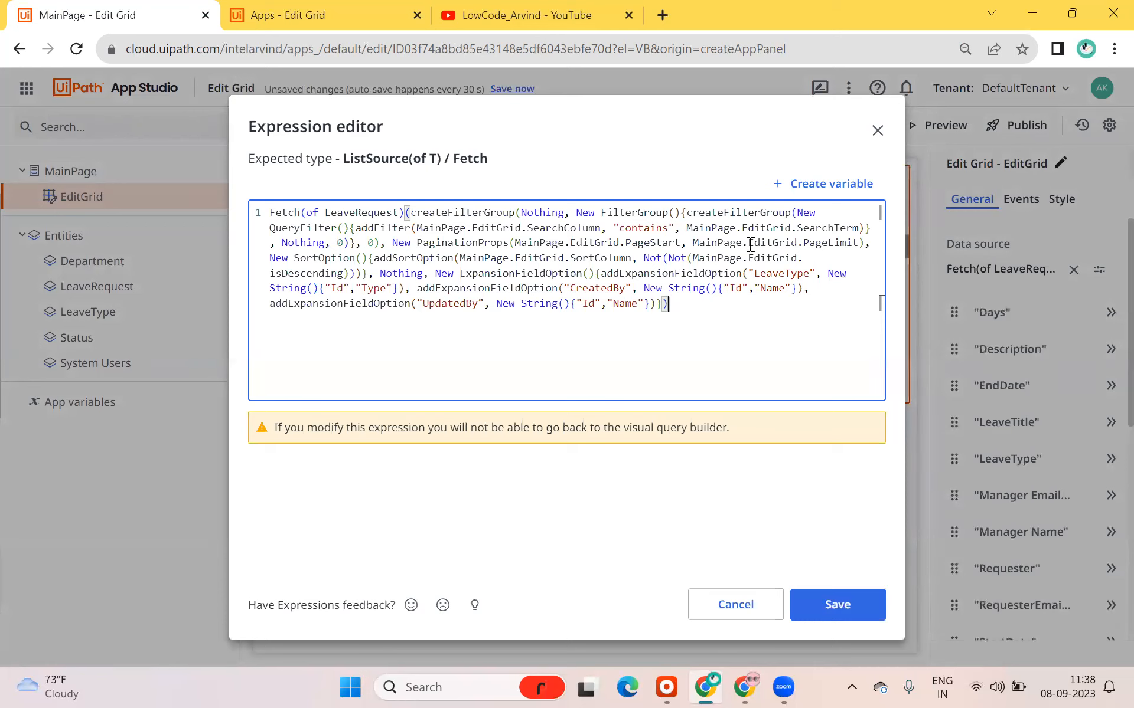
double_click(301, 229)
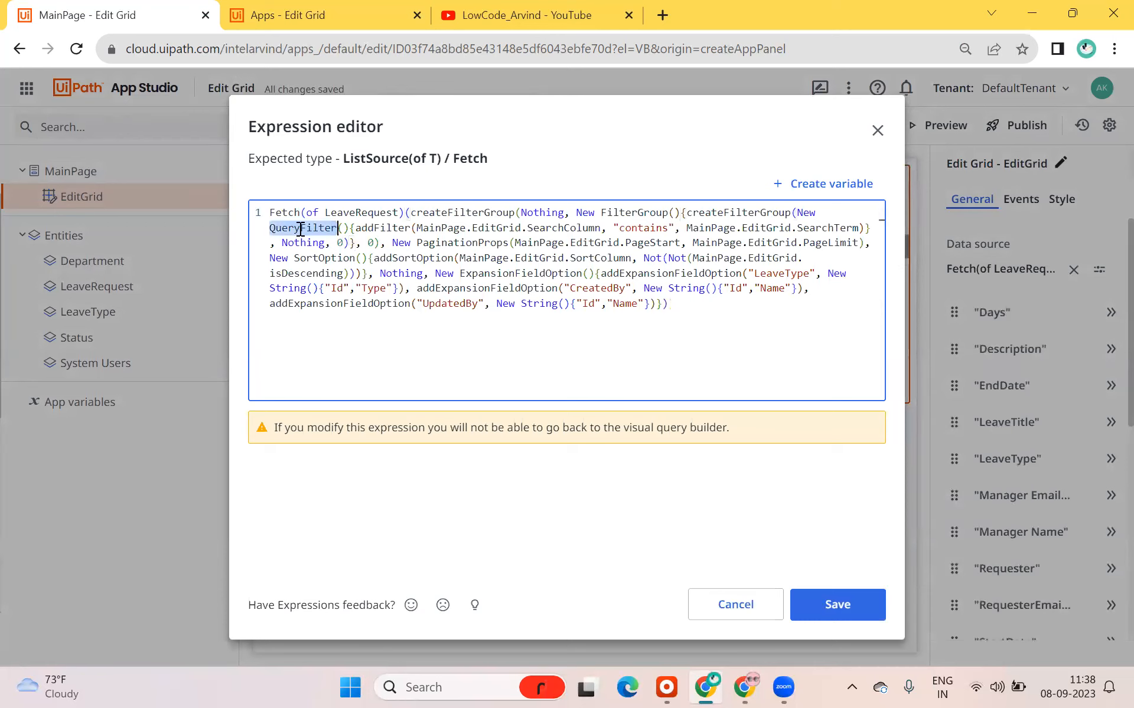
drag(521, 229, 592, 229)
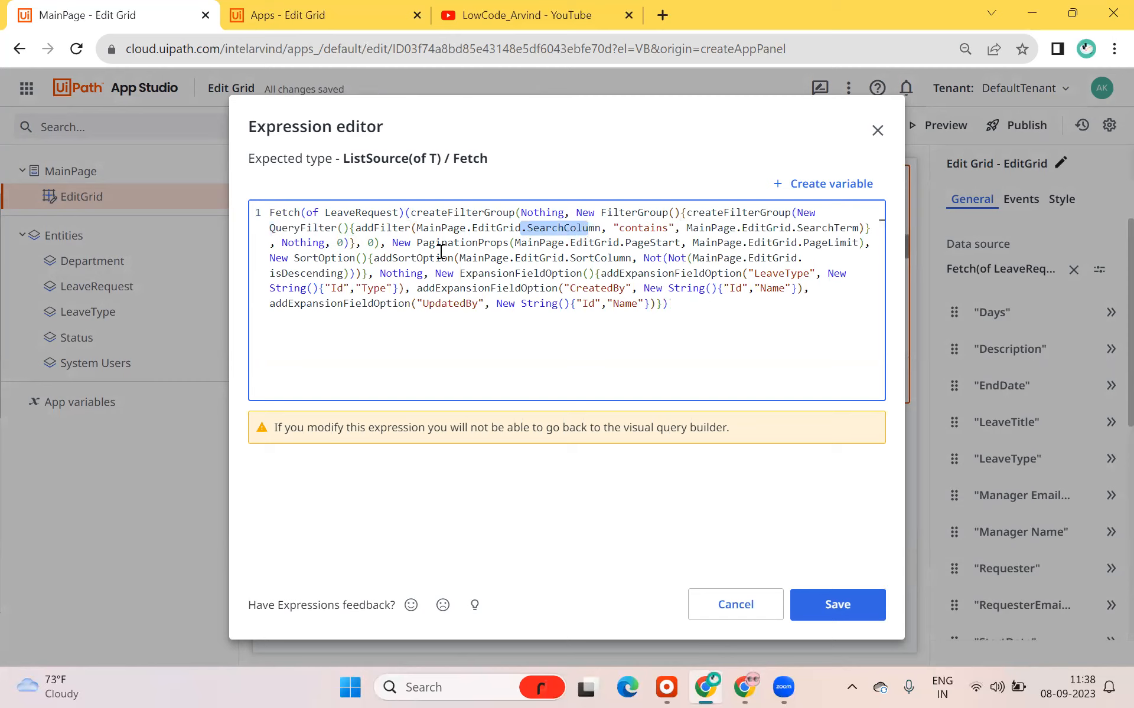
- Examine the PaginationProps part of the data source expression, including its PageStart and PageLimit arguments
double_click(480, 245)
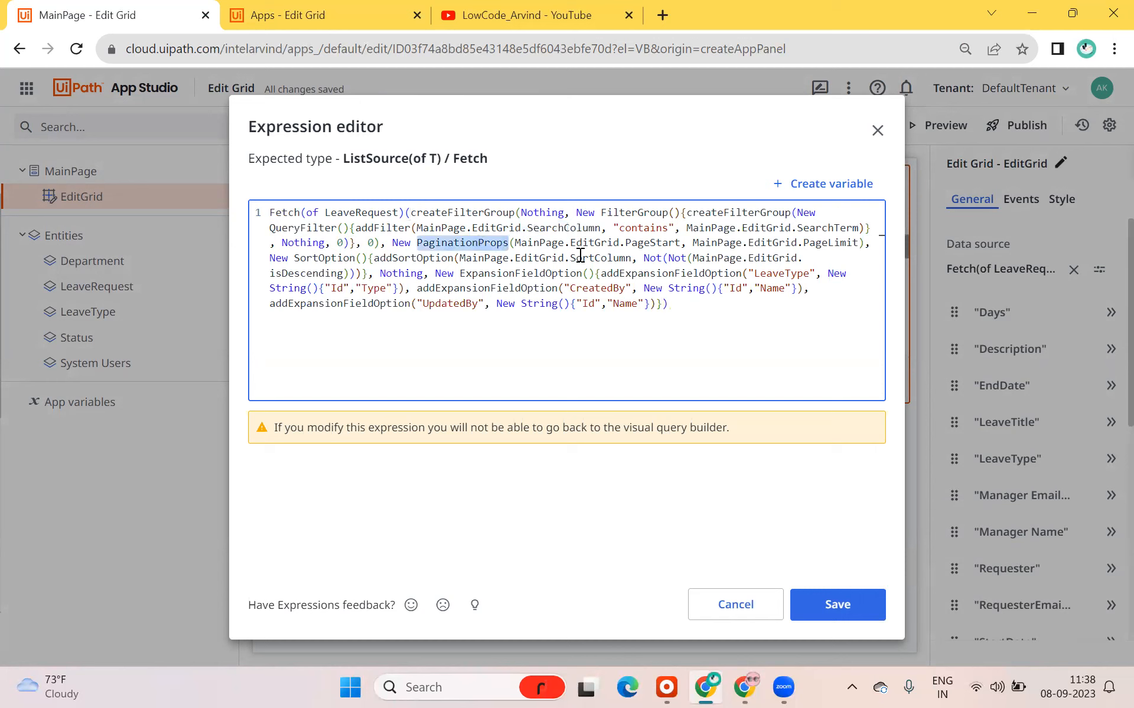
double_click(630, 244)
click(454, 243)
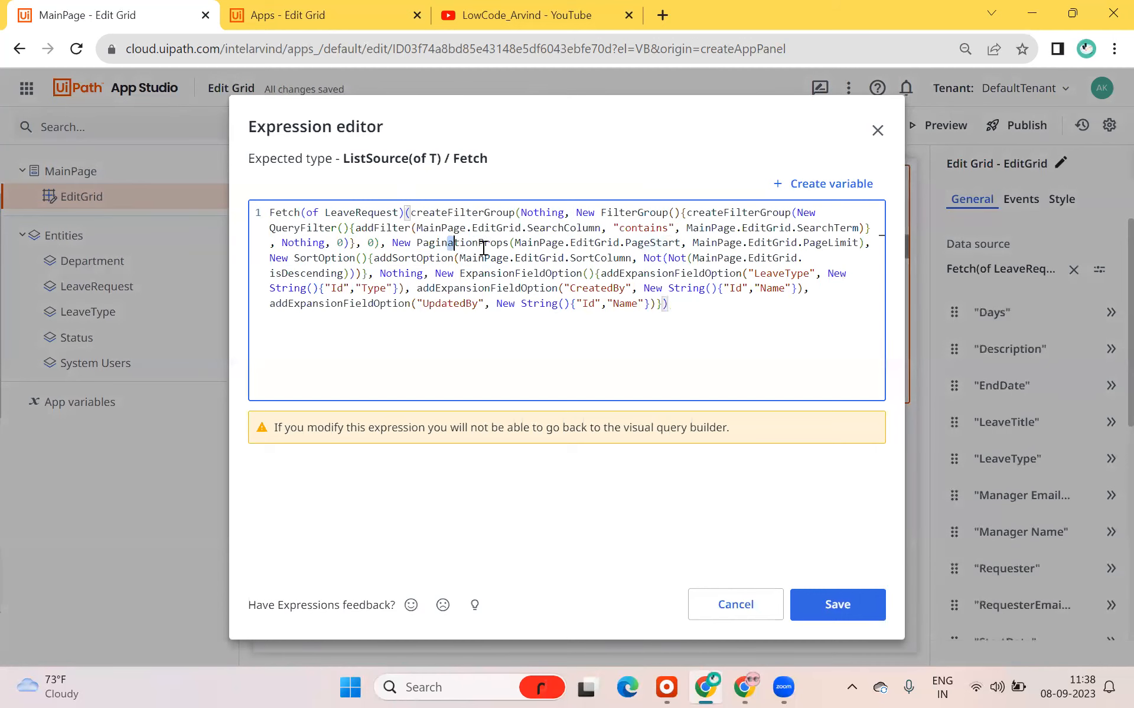
drag(462, 245, 503, 255)
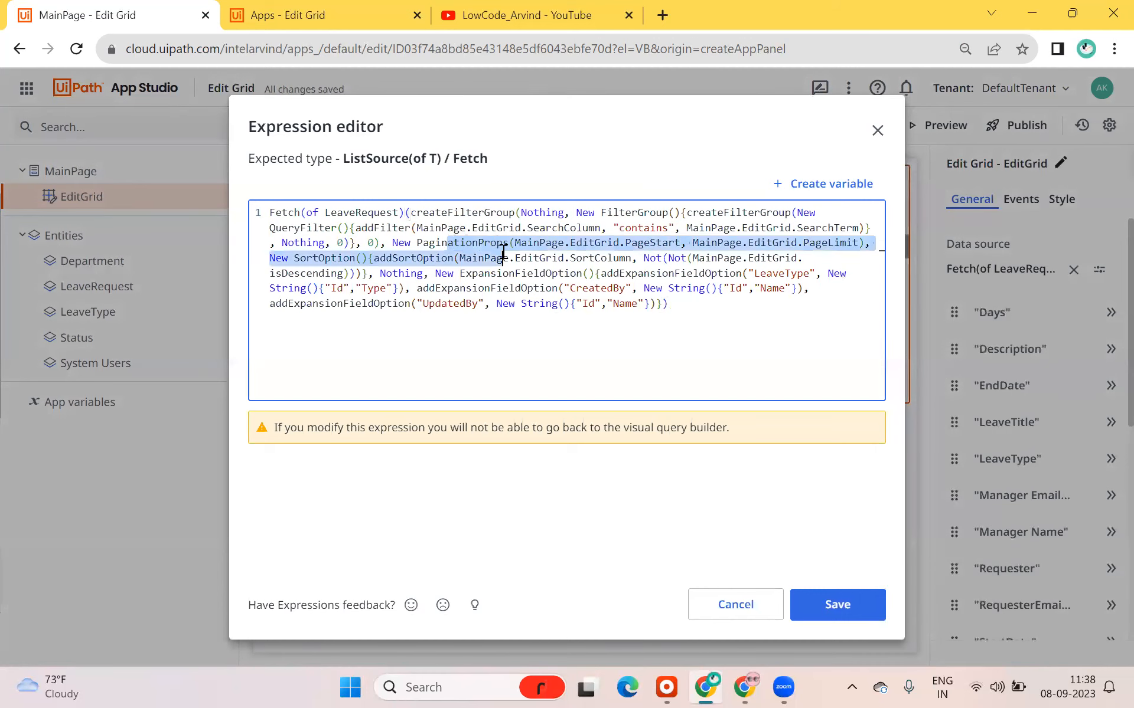
click(818, 252)
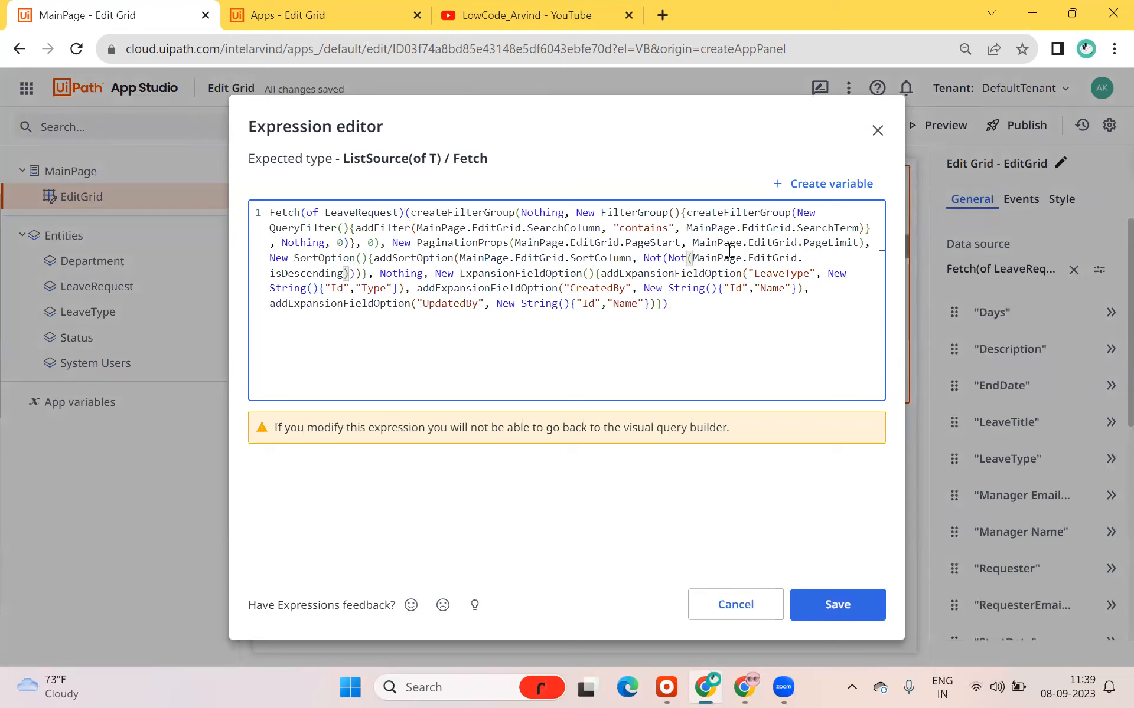
key(ctrl+a)
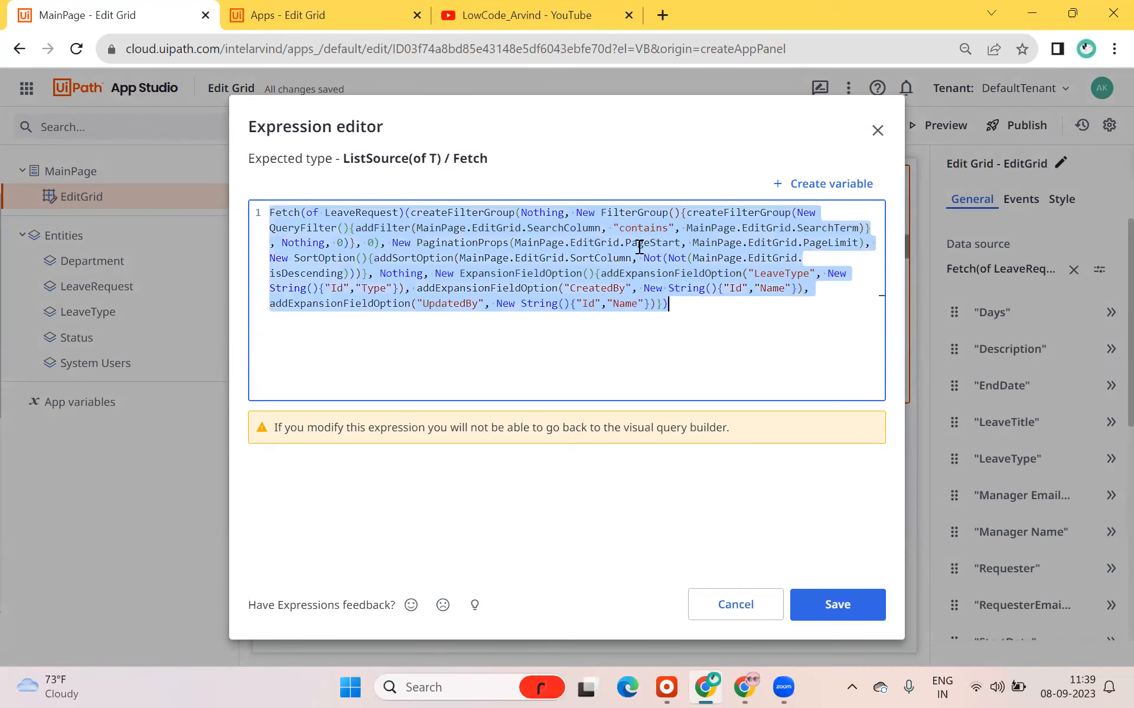
- Examine the SortOption and ExpansionFieldOption parts of the data source expression
double_click(313, 260)
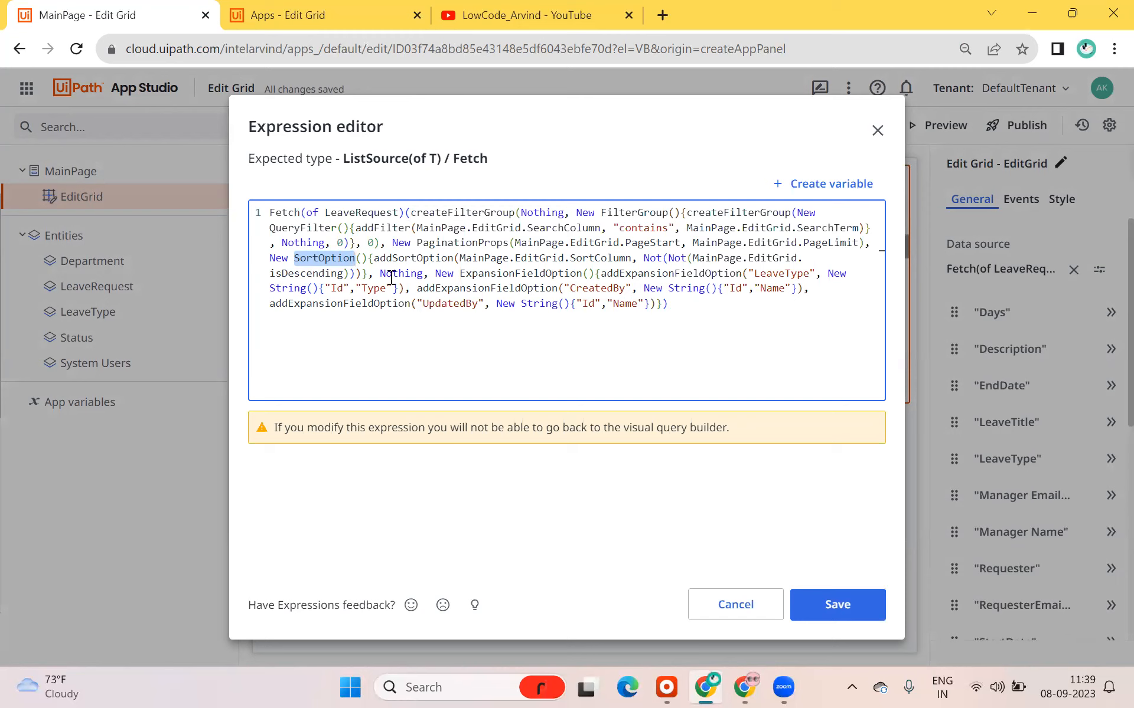
double_click(472, 276)
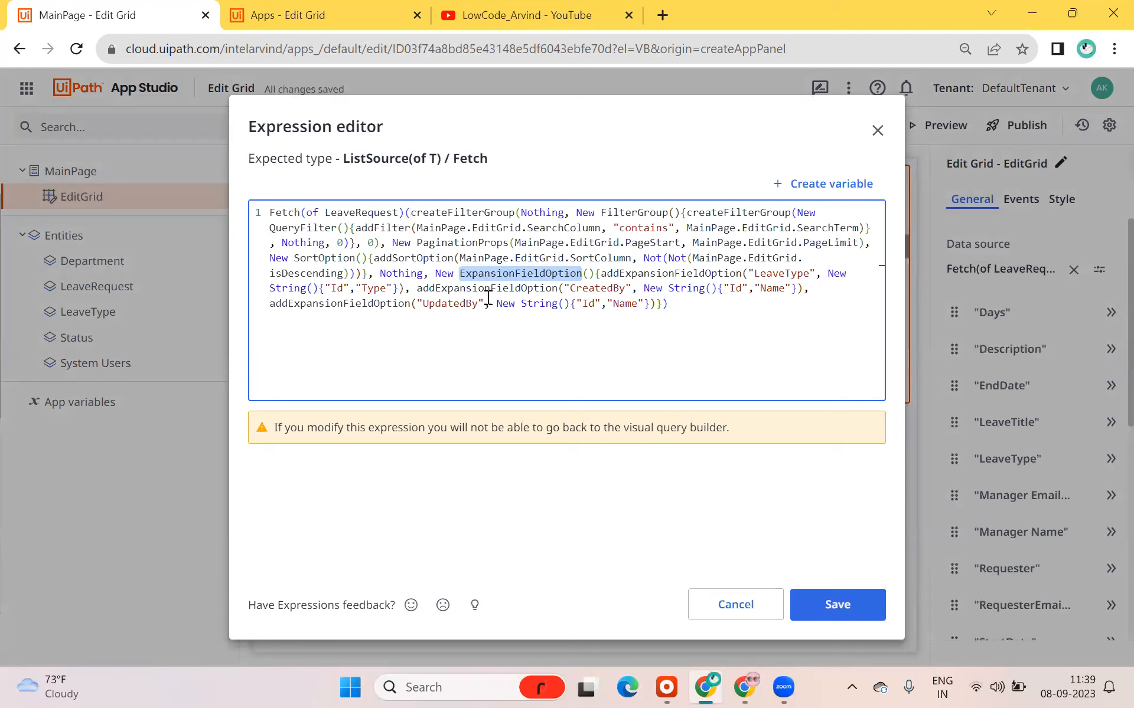
click(425, 288)
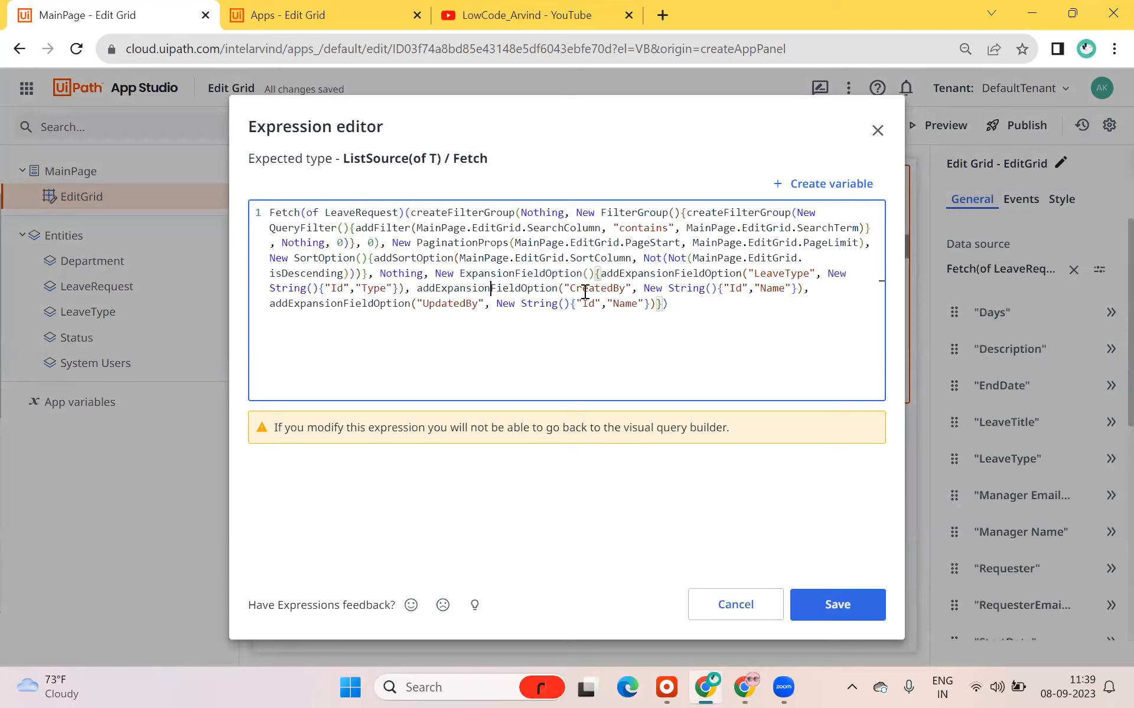
click(562, 318)
click(232, 227)
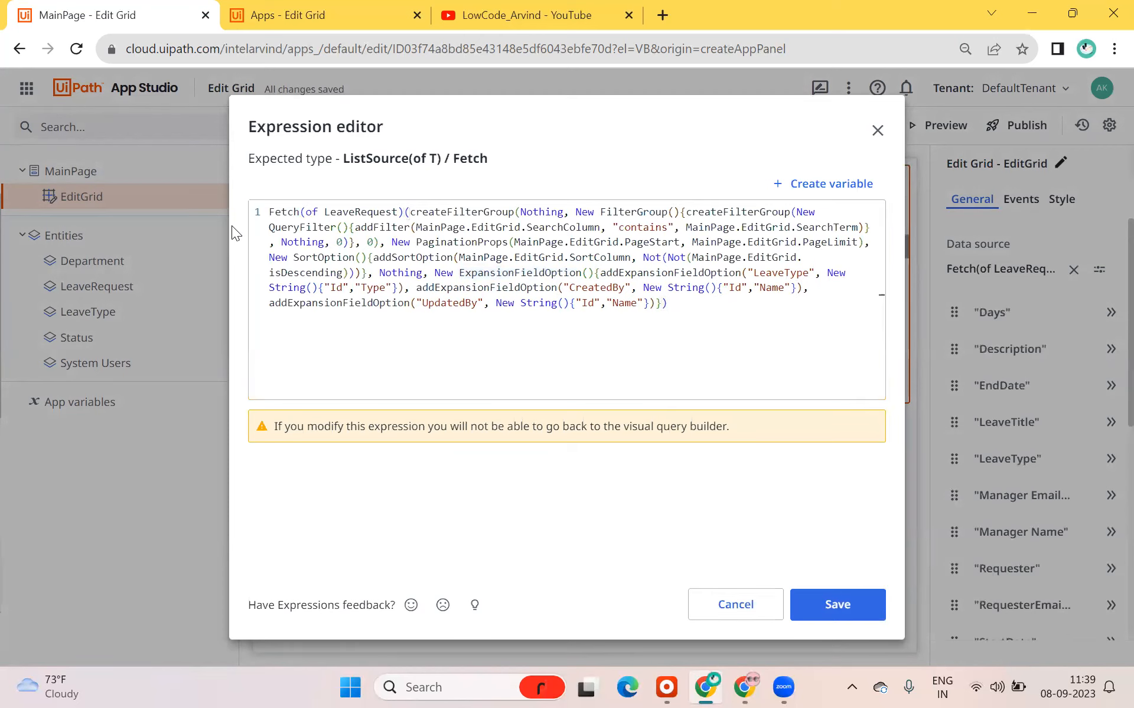
- Recheck the SearchColumn, PaginationProps and addSortOption parts of the data source expression and save it without edits
click(708, 311)
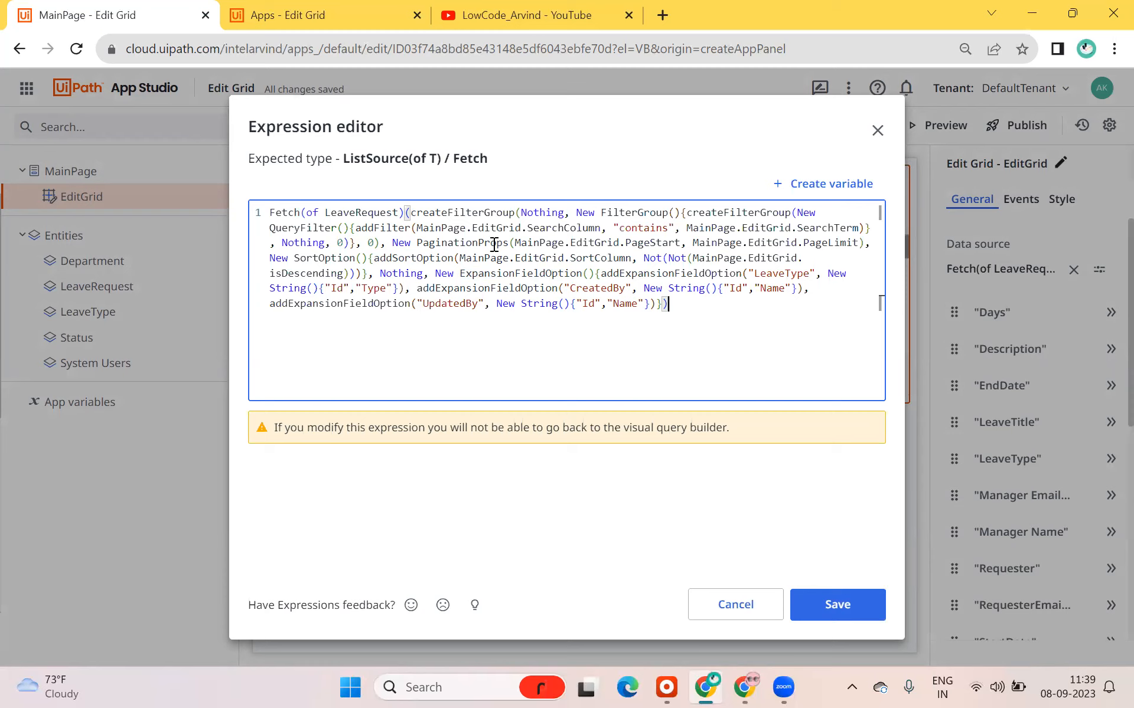
double_click(538, 228)
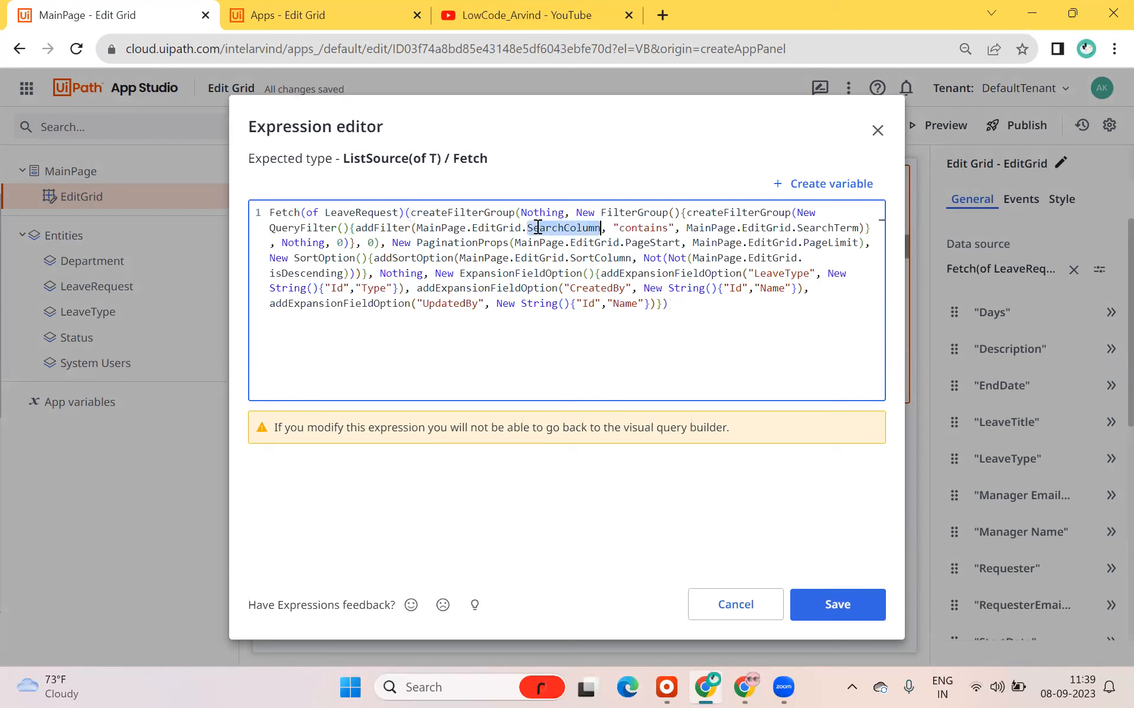
double_click(472, 245)
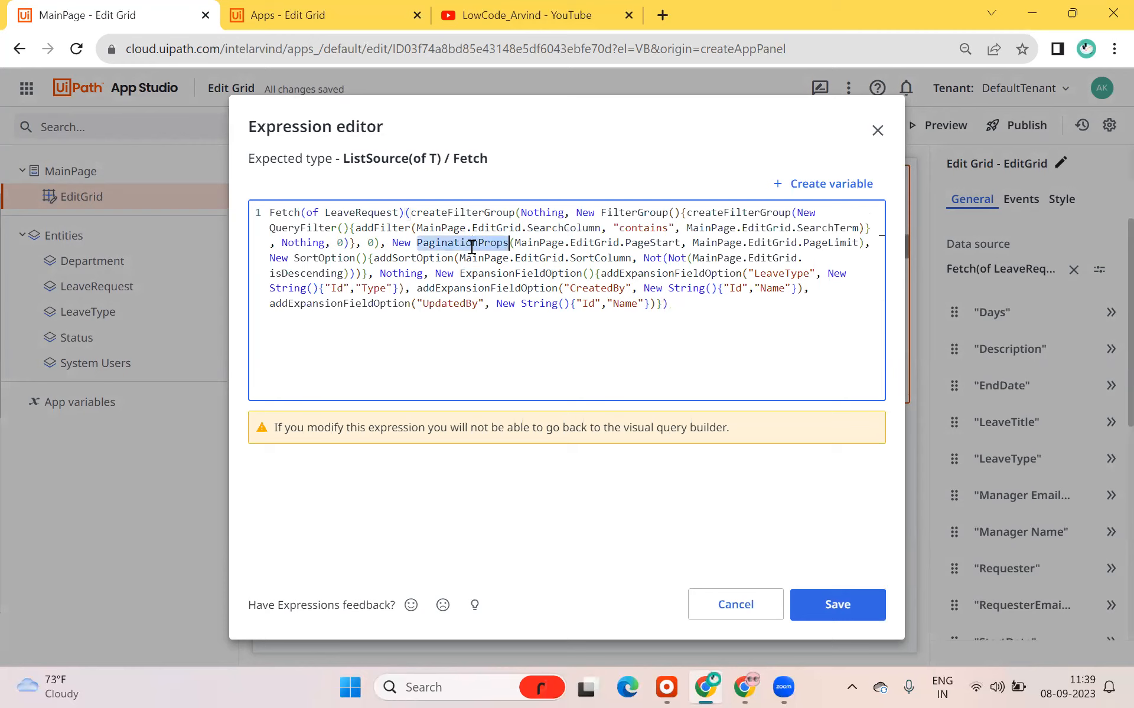
double_click(424, 258)
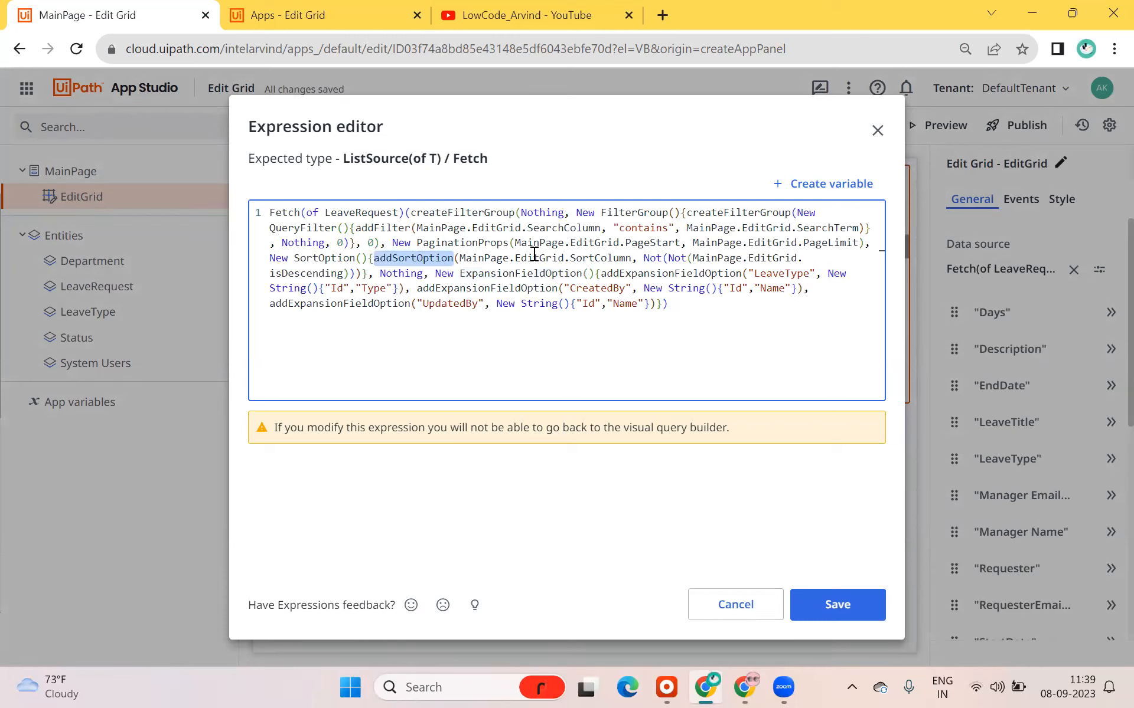
click(837, 605)
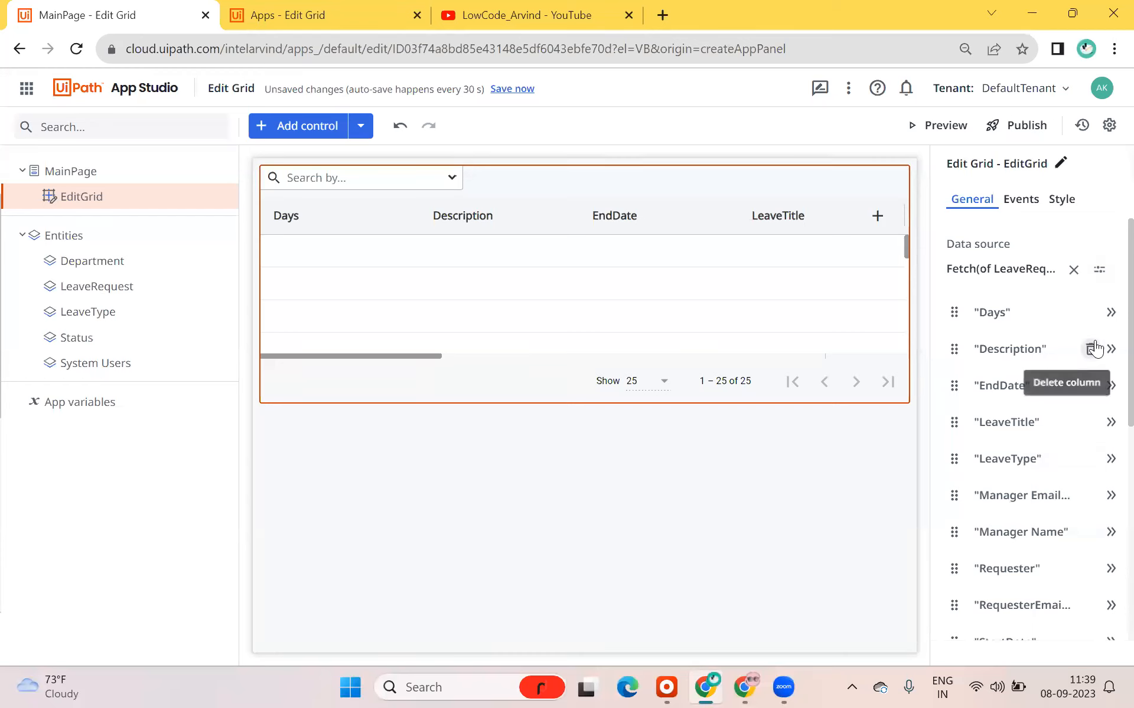
- Delete the Status, requester email, Manager Name and manager email columns from the Edit Grid
scroll(1035, 472, down, 3)
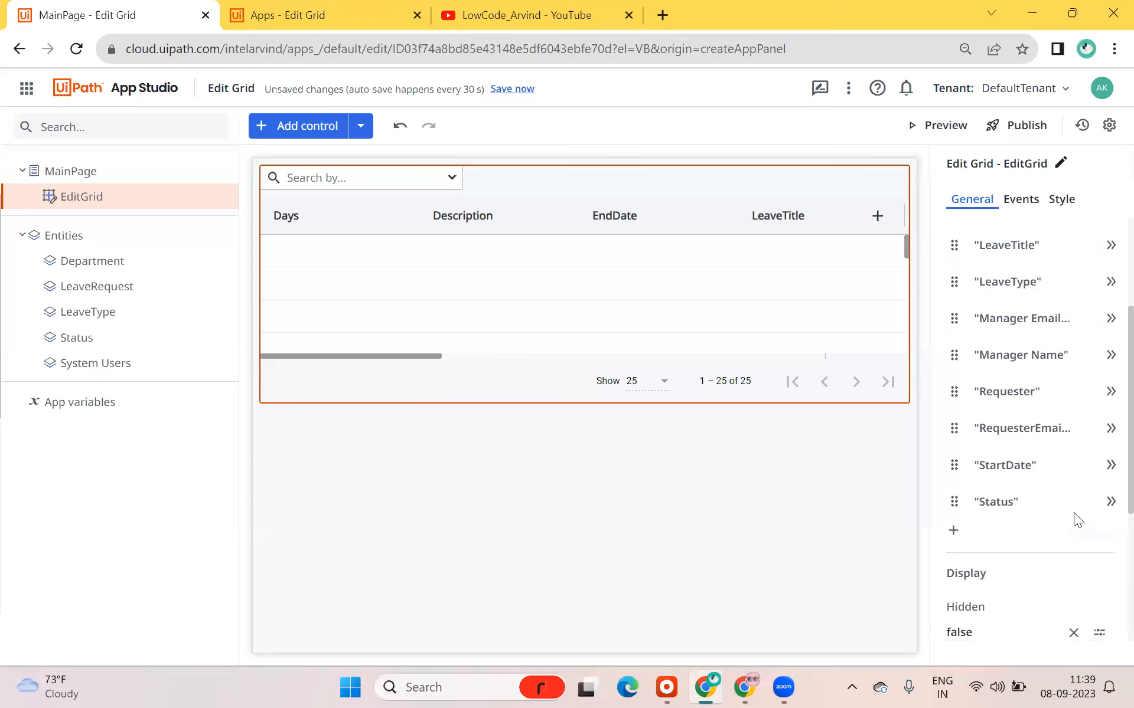
click(1091, 502)
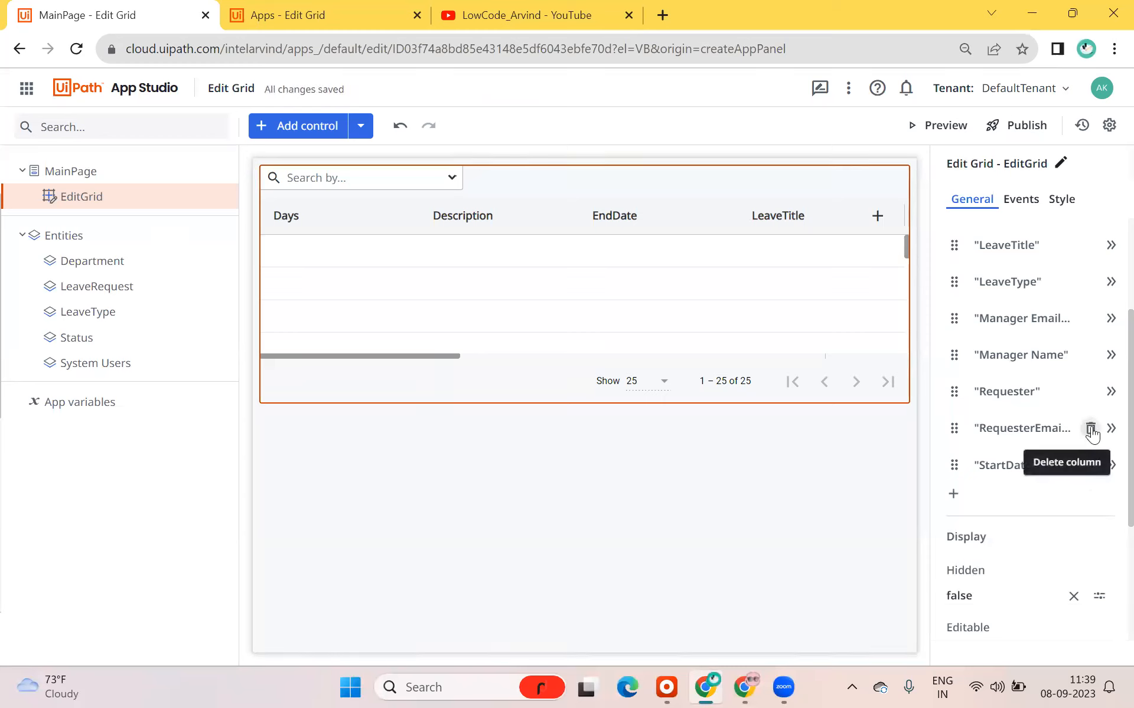
click(1091, 428)
click(1091, 355)
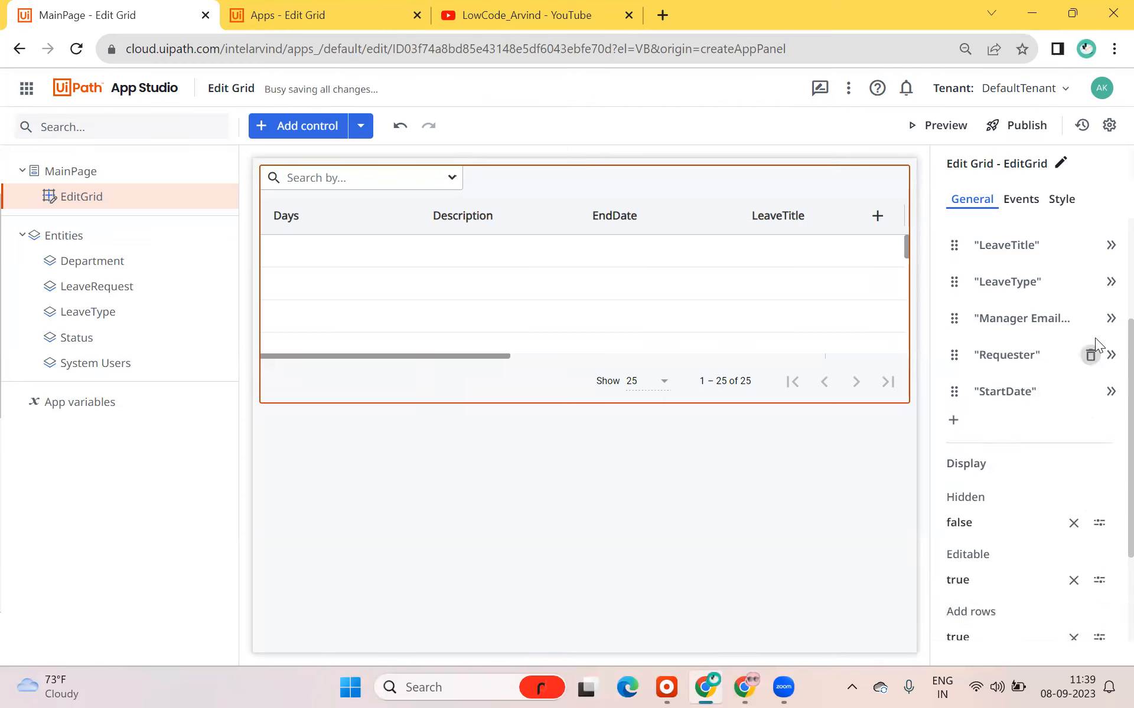
click(1090, 318)
scroll(1075, 349, up, 3)
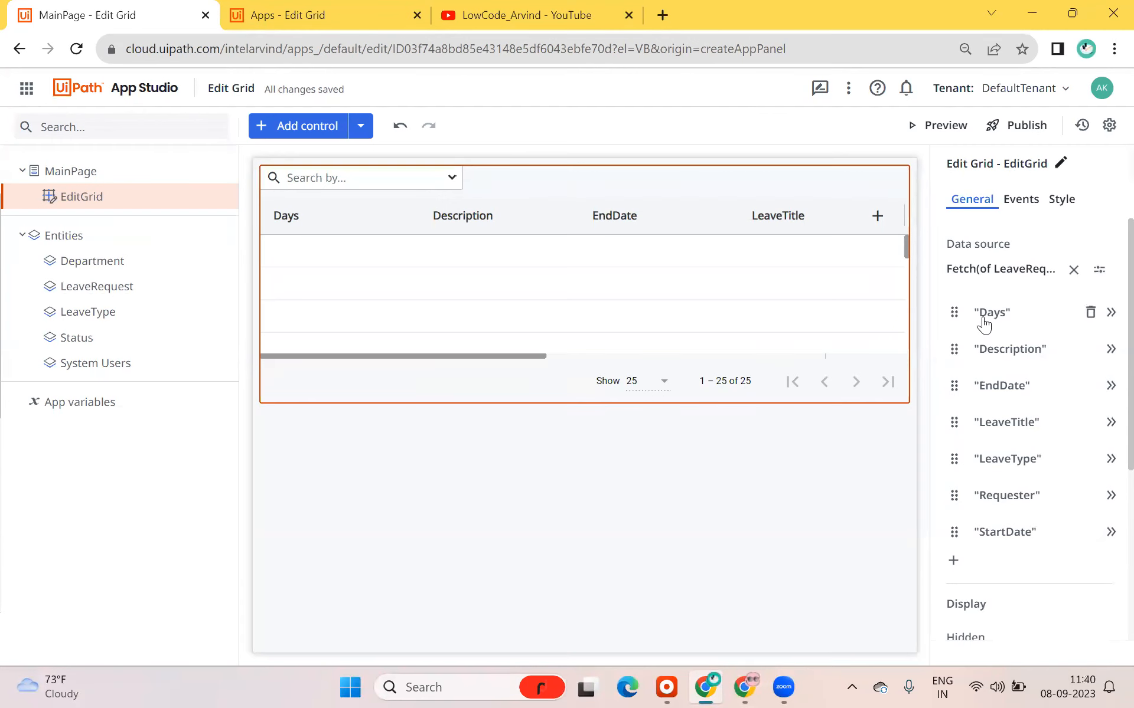
- Review the Edit Grid's remaining columns and display properties, viewing the Hidden expression without changing it
scroll(977, 430, down, 3)
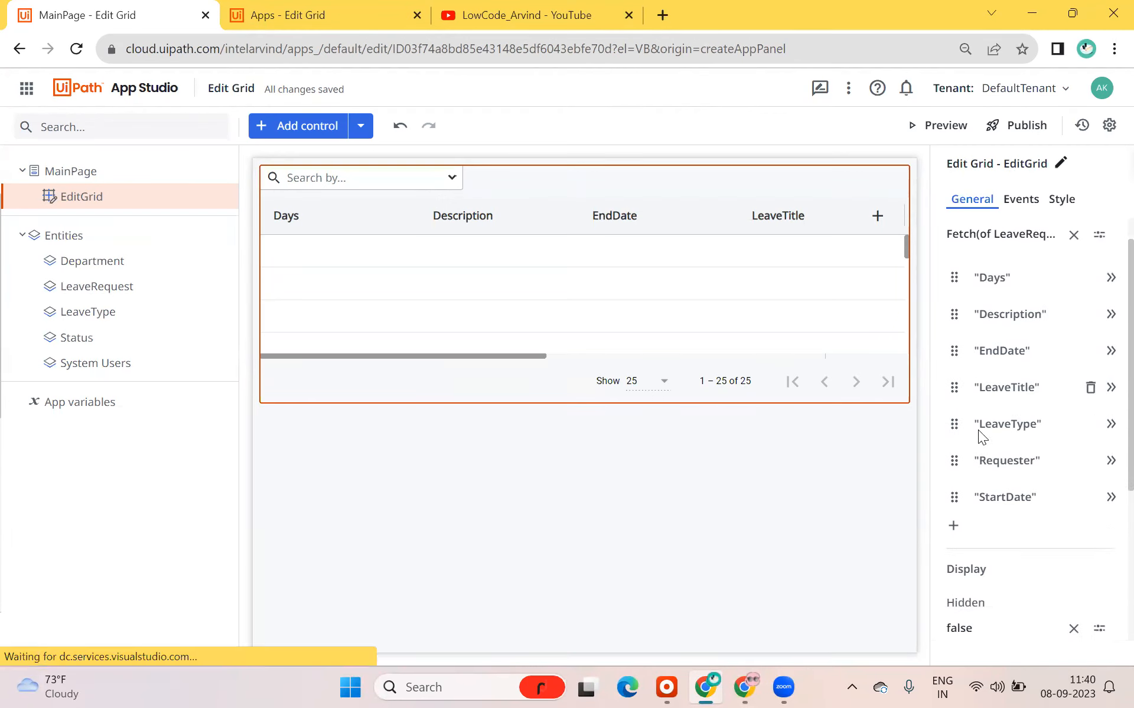
scroll(1045, 548, down, 3)
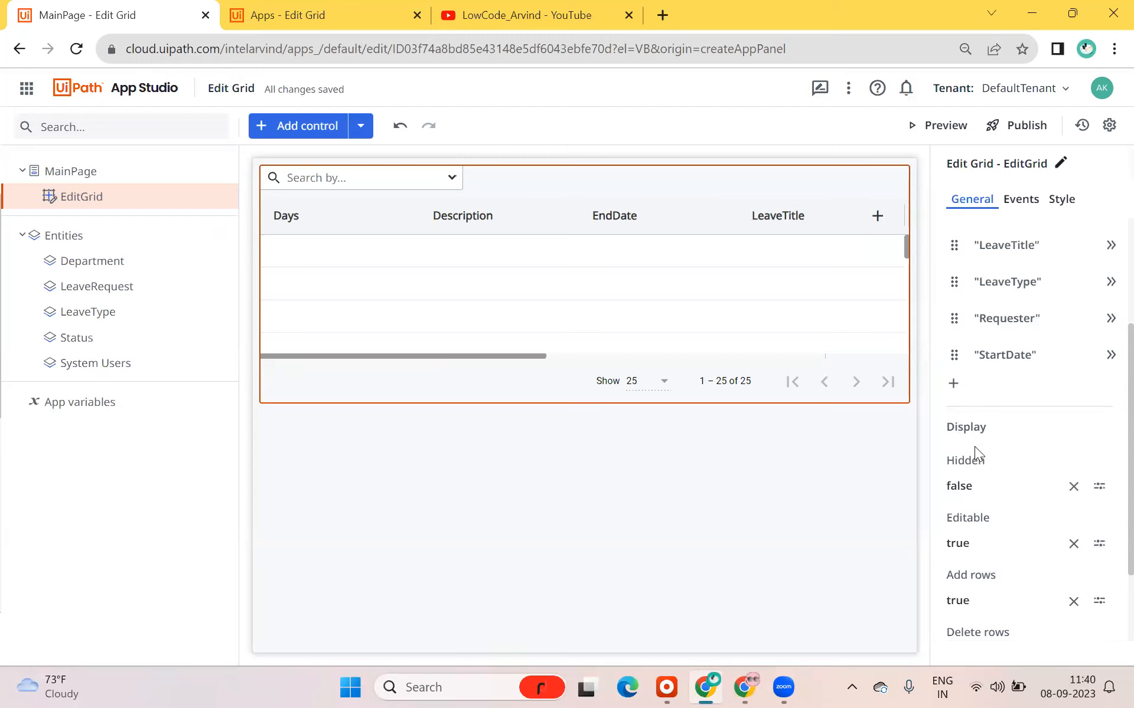
click(959, 488)
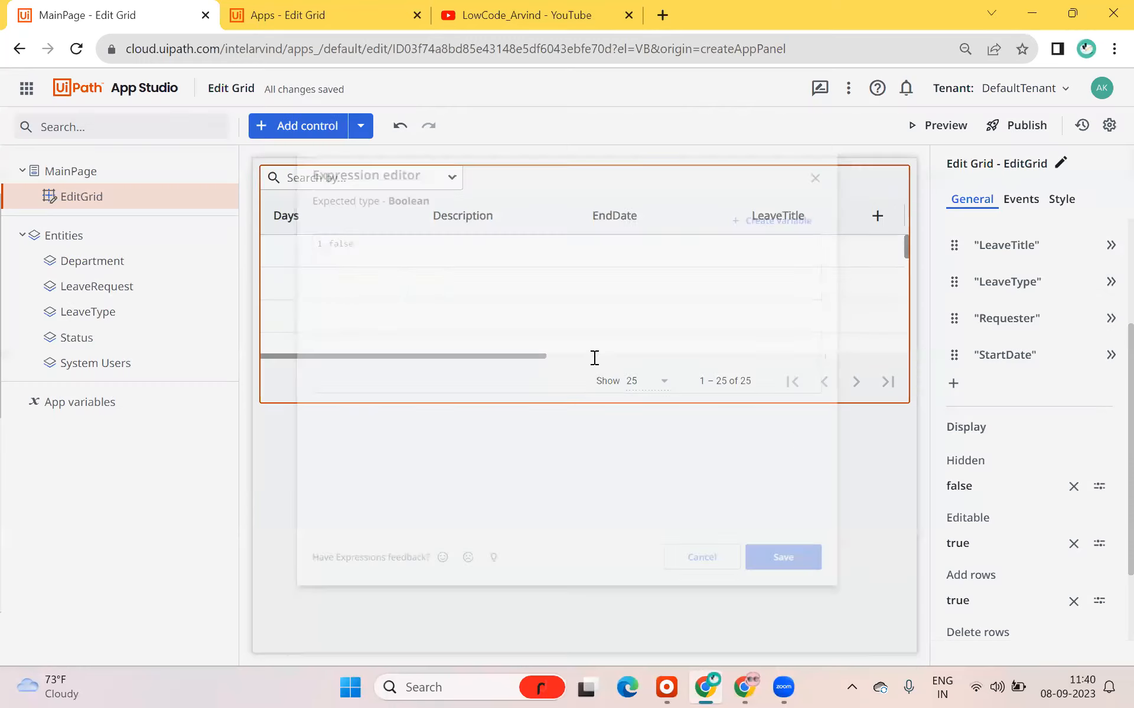
click(732, 603)
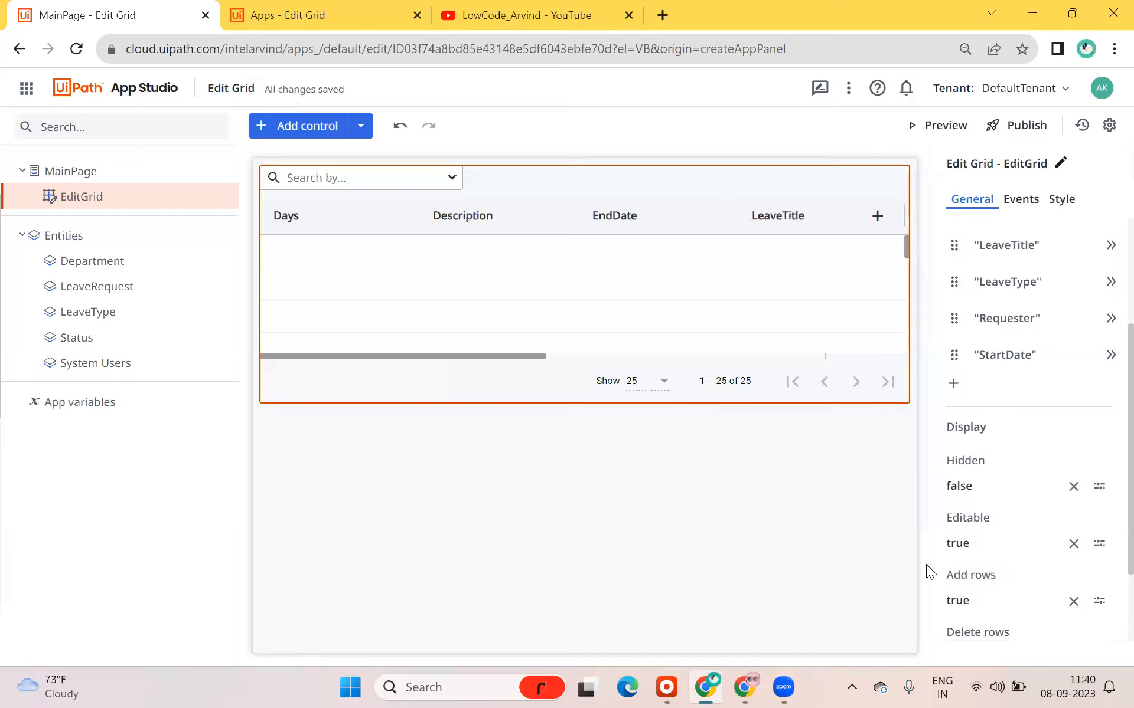
scroll(952, 561, down, 2)
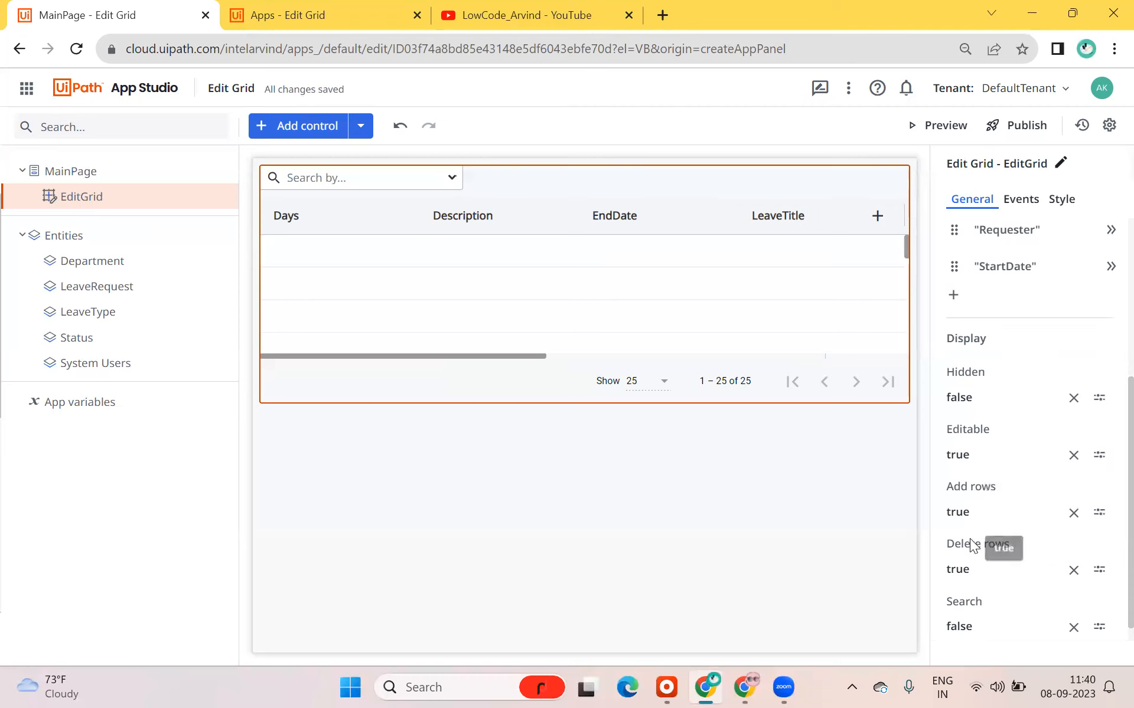
scroll(950, 614, down, 1)
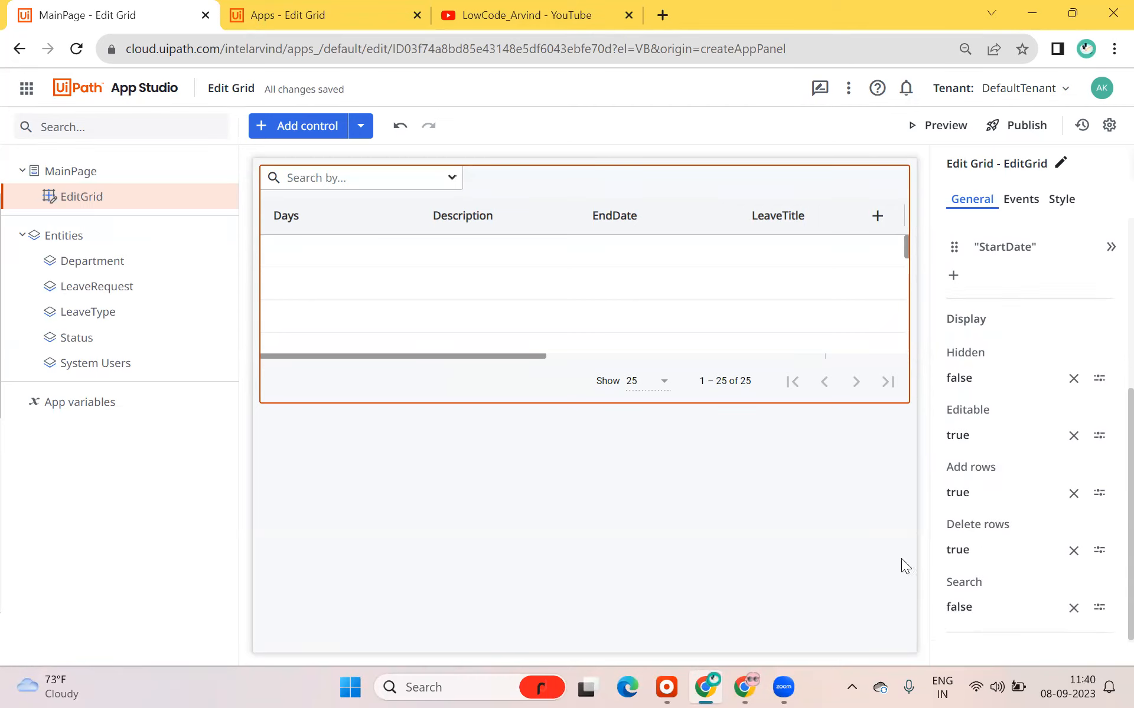
- Preview the app to check the Edit Grid, and set the grid's Search property to true back in the editor
click(928, 118)
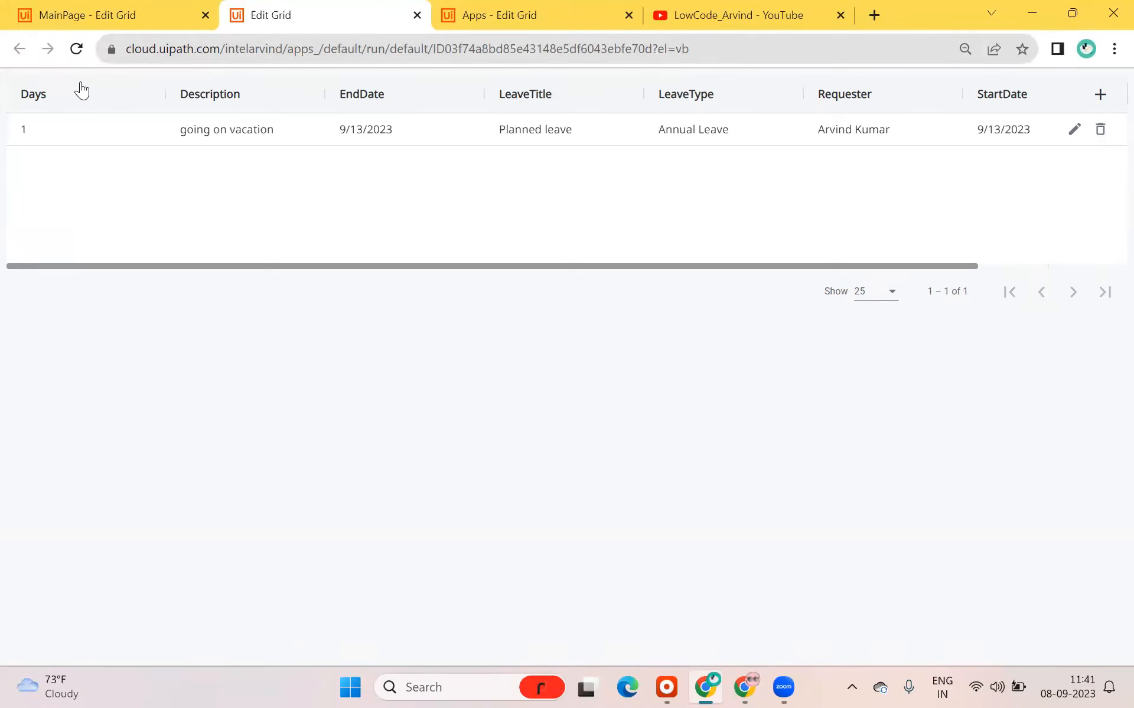
click(76, 15)
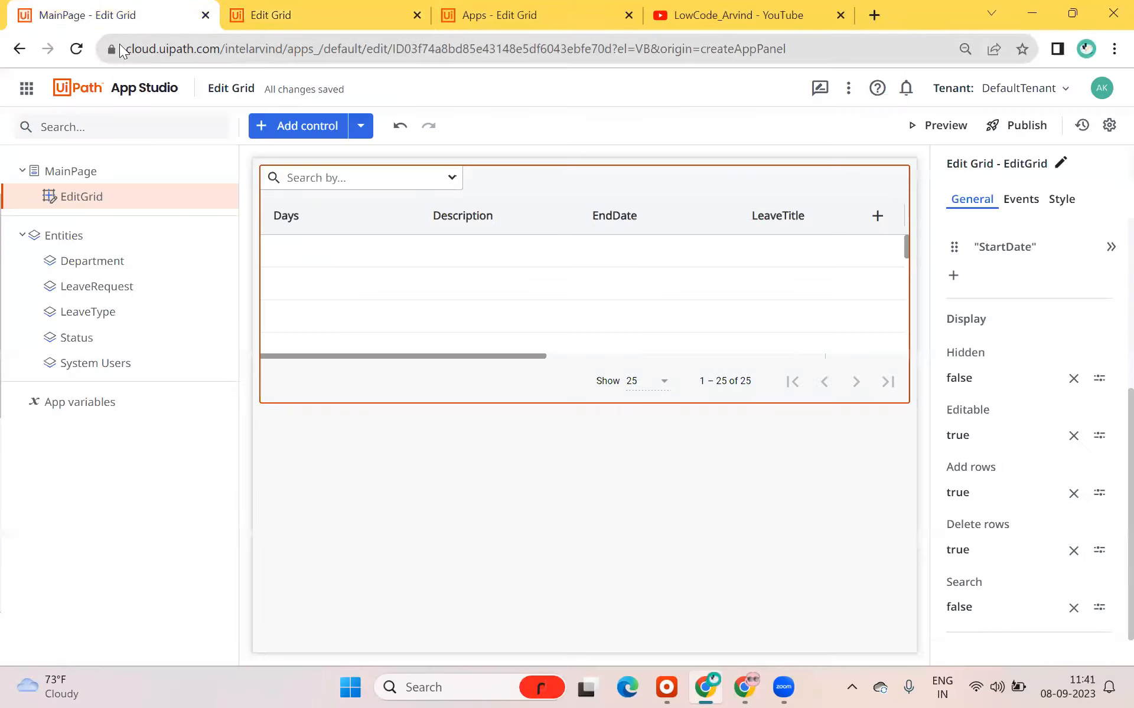
click(962, 608)
drag(350, 227, 150, 234)
text(true)
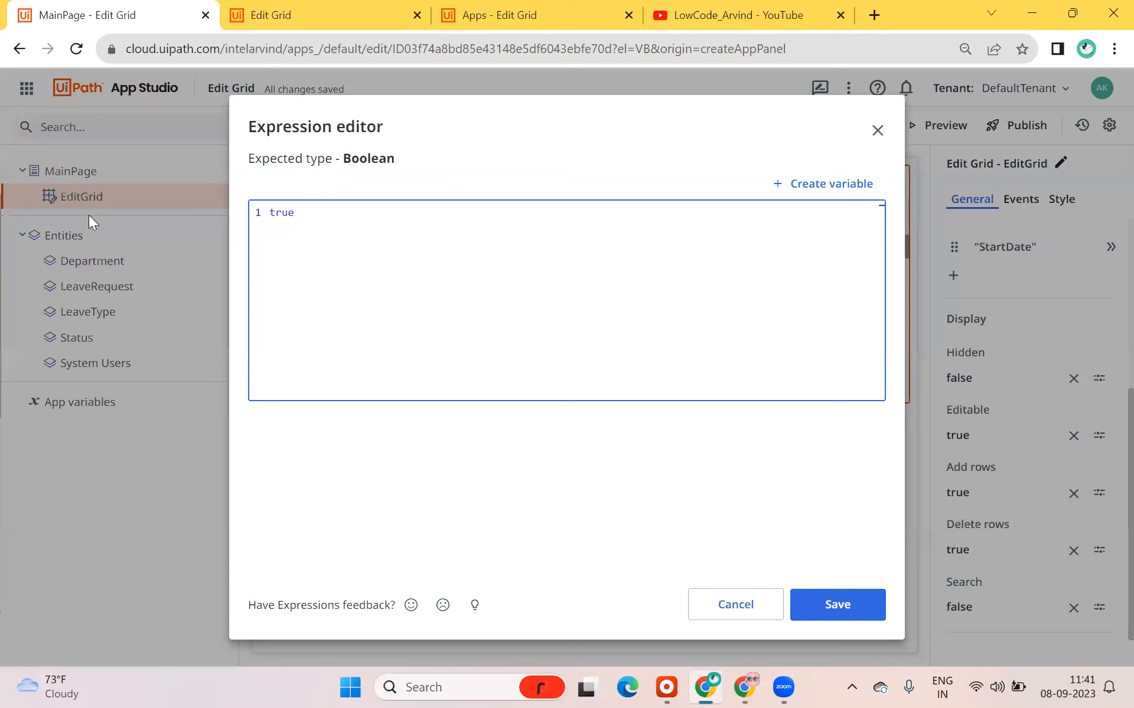
click(838, 611)
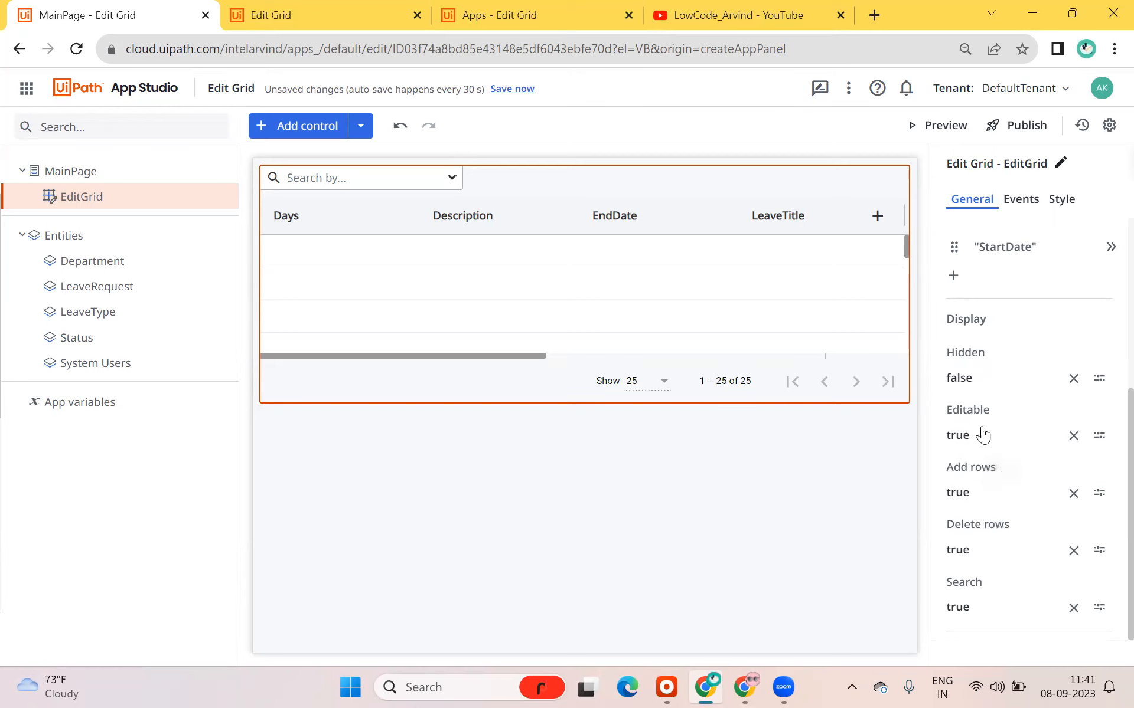
- Preview the app and examine the grid's search box and the columns it offers to search by
click(941, 136)
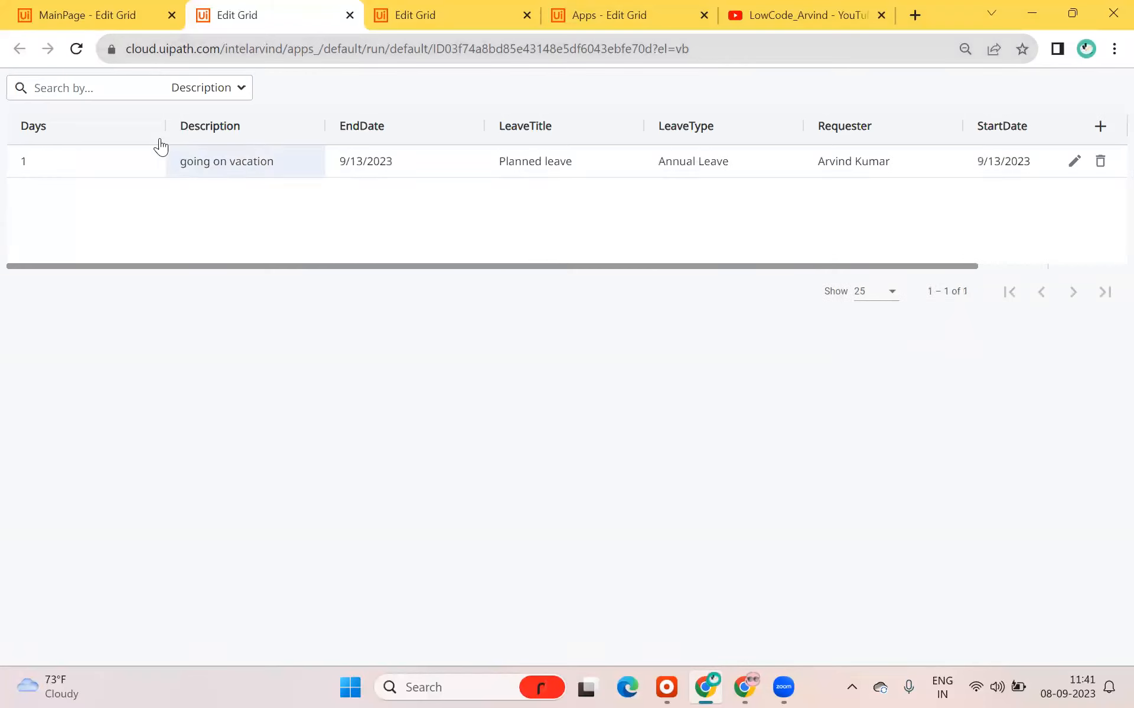
click(75, 88)
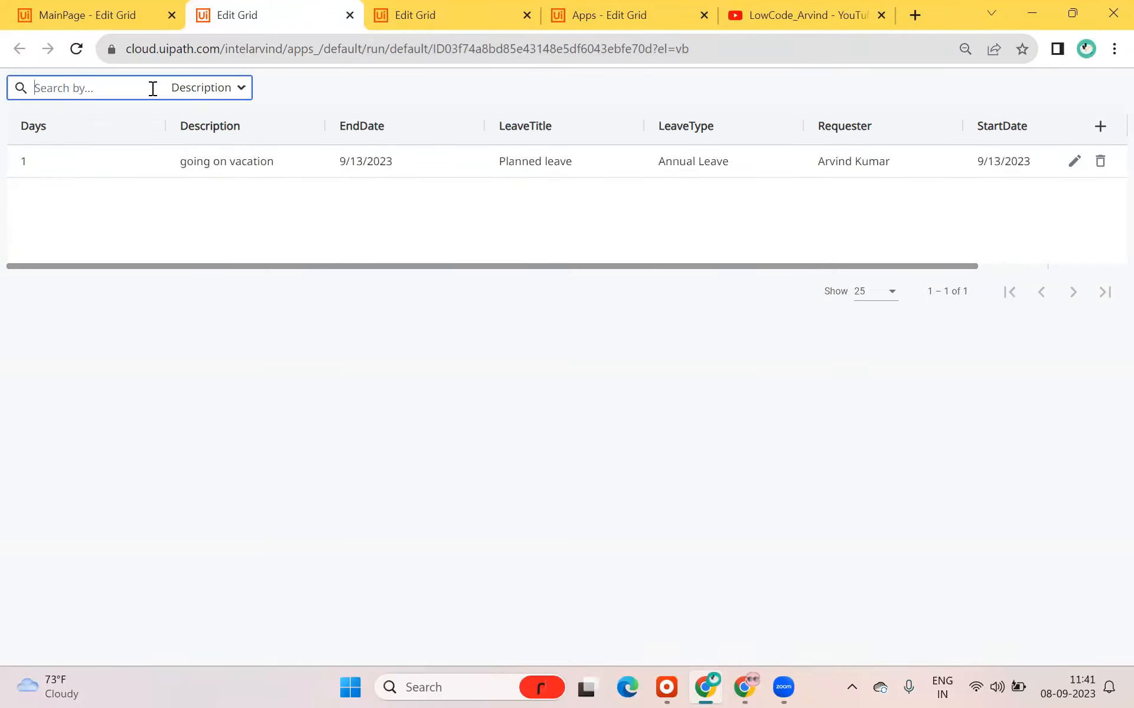
click(239, 89)
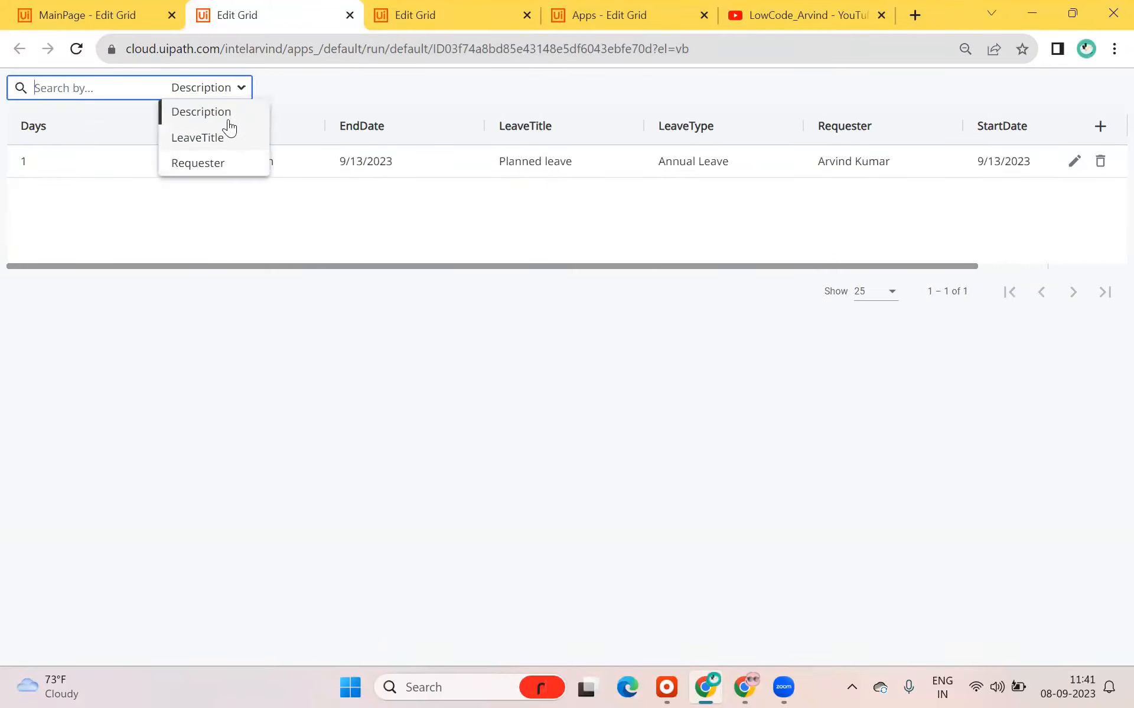
click(126, 109)
click(240, 90)
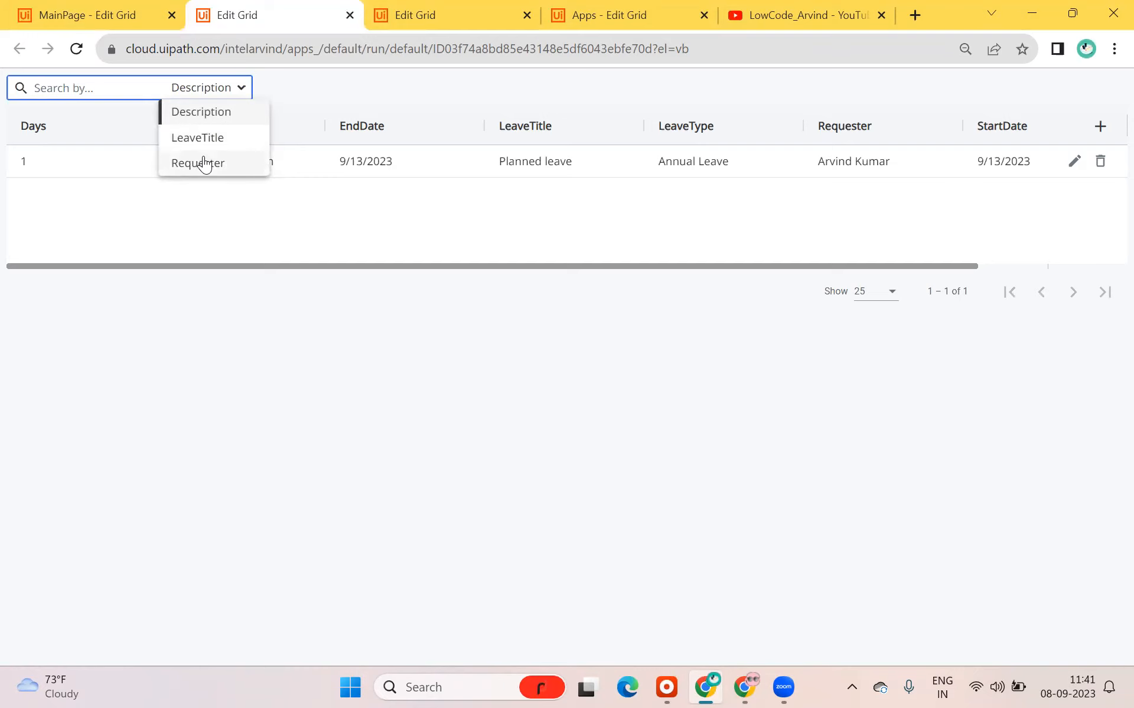
click(126, 131)
click(84, 82)
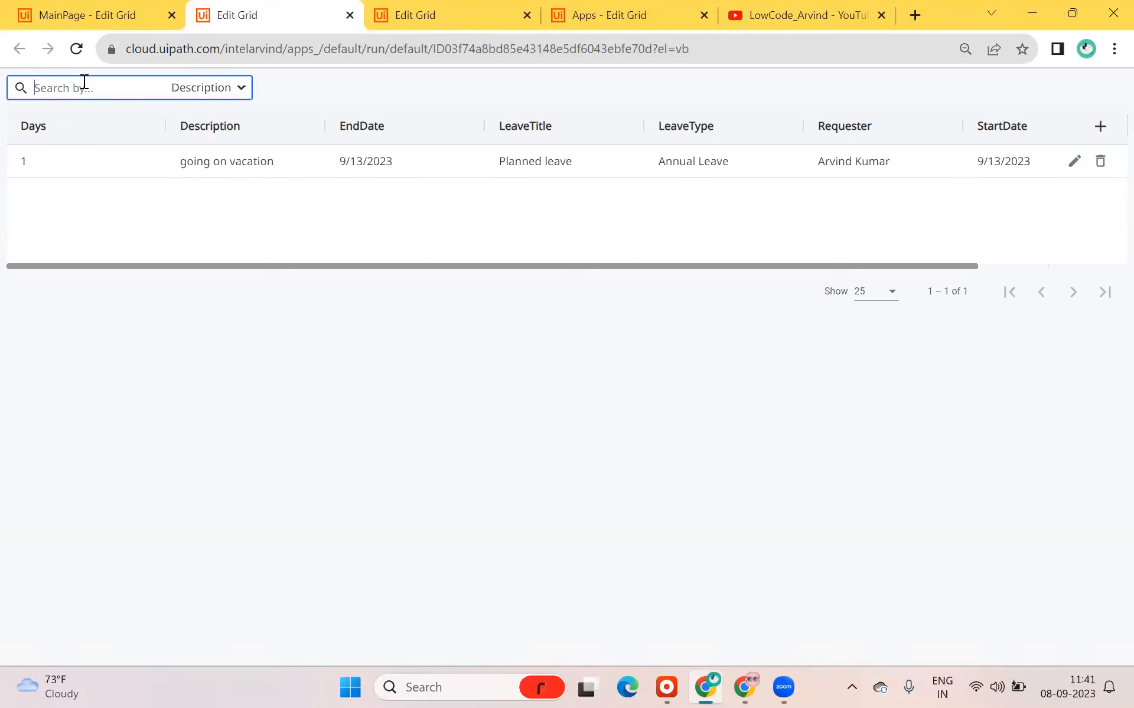
click(244, 90)
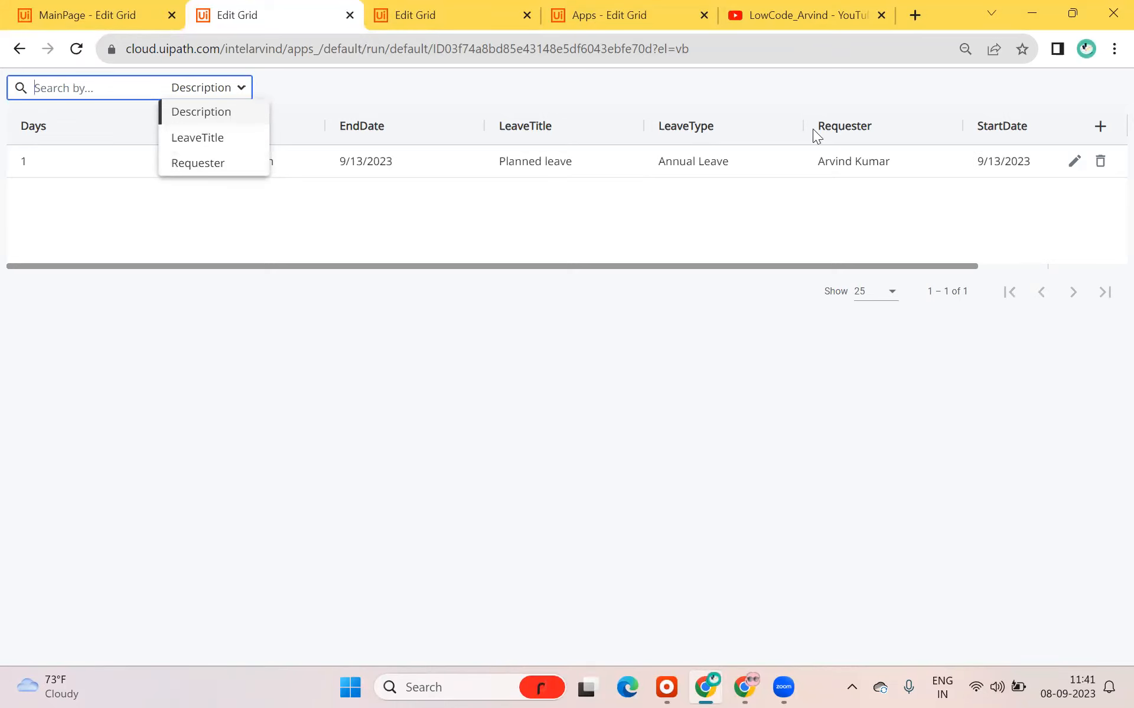
click(564, 103)
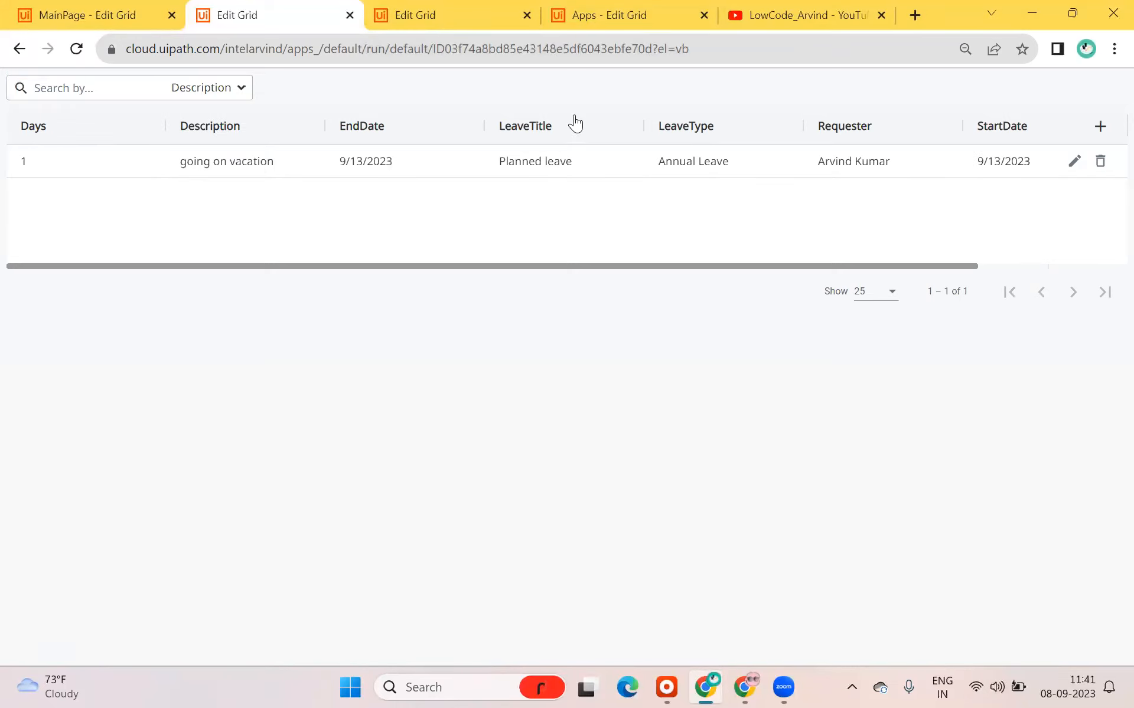
- Test adding a row in the preview by checking its blank cells from Description to Requester, and discard it
click(1100, 129)
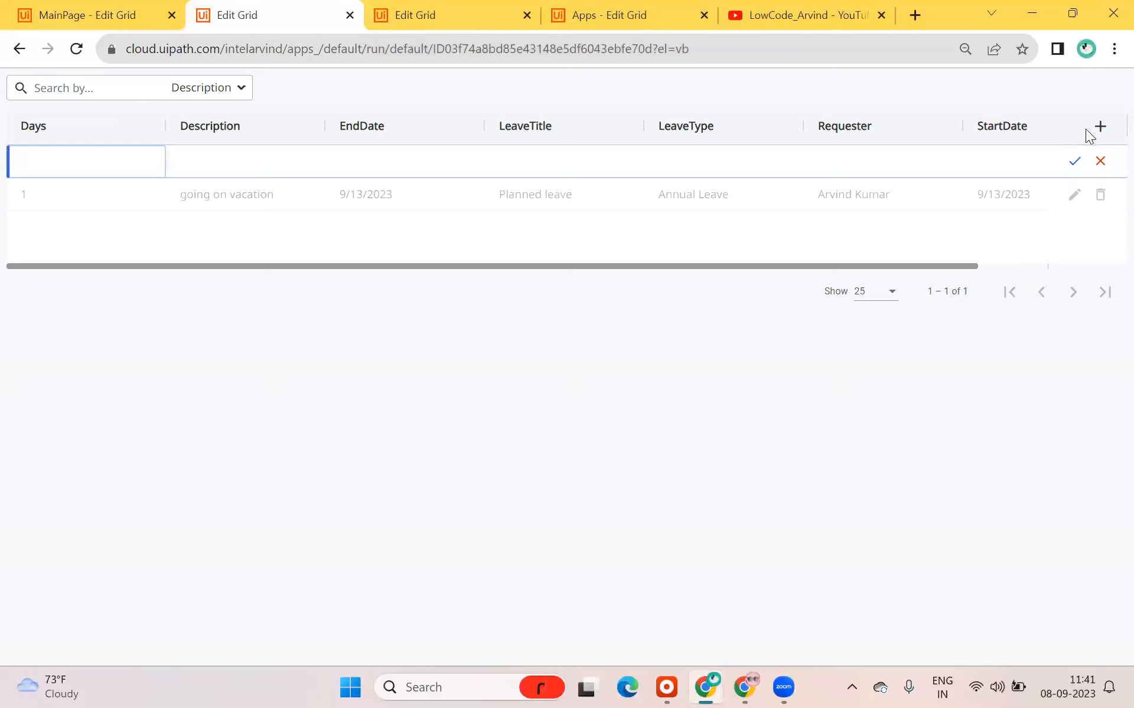
click(190, 159)
click(367, 154)
click(522, 162)
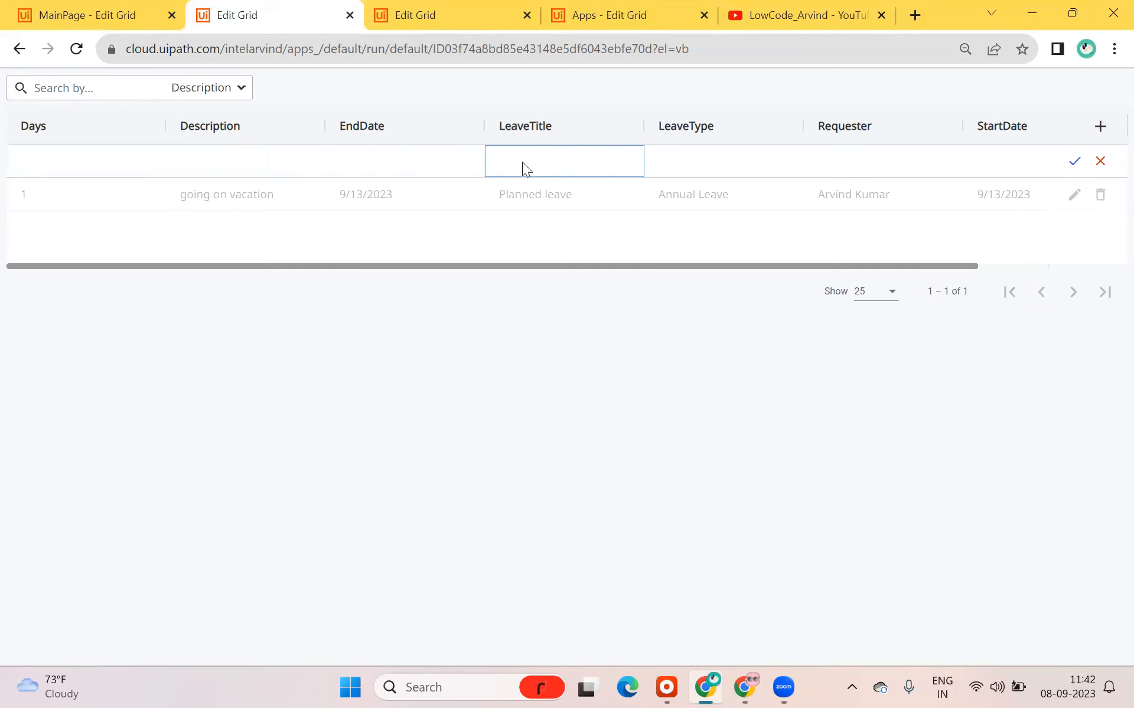
click(718, 164)
click(869, 162)
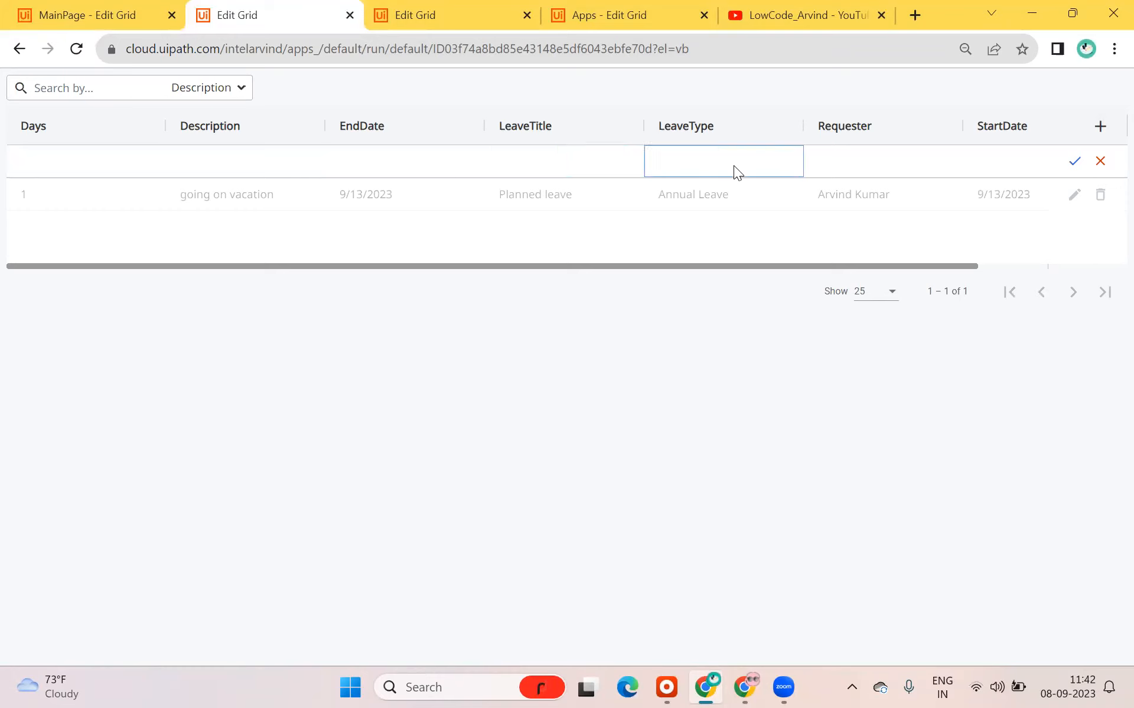
click(1101, 170)
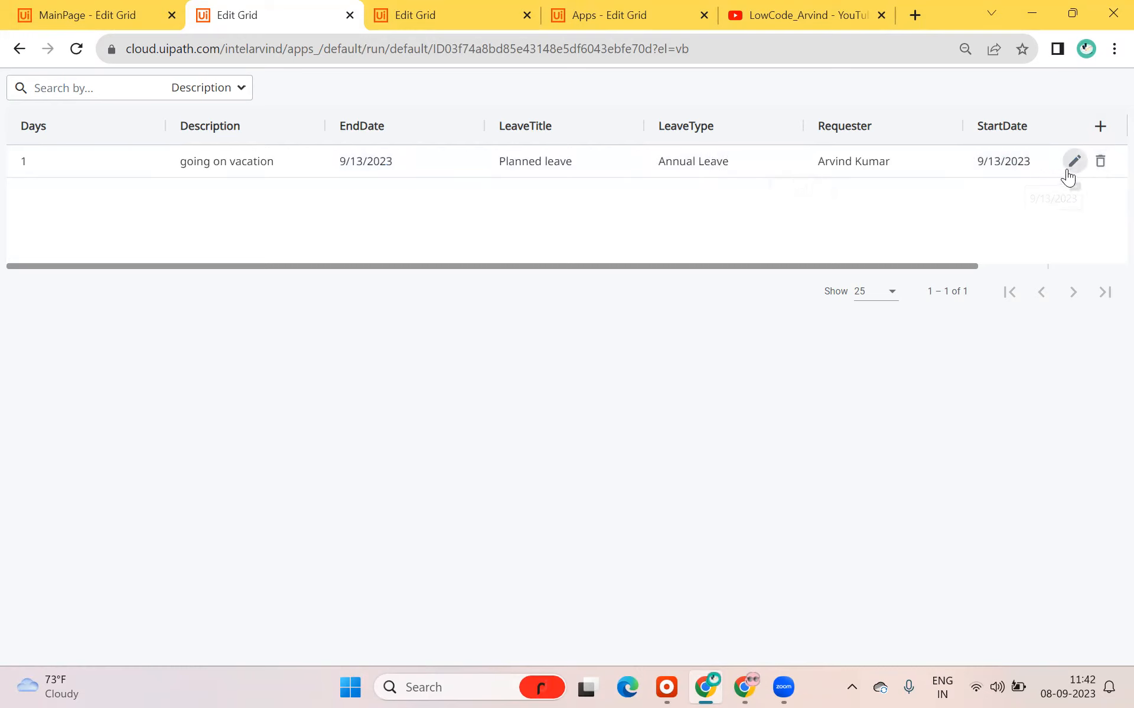
- Open the existing leave record for editing and check how its Description, EndDate, LeaveTitle and LeaveType cells can be edited
click(1072, 168)
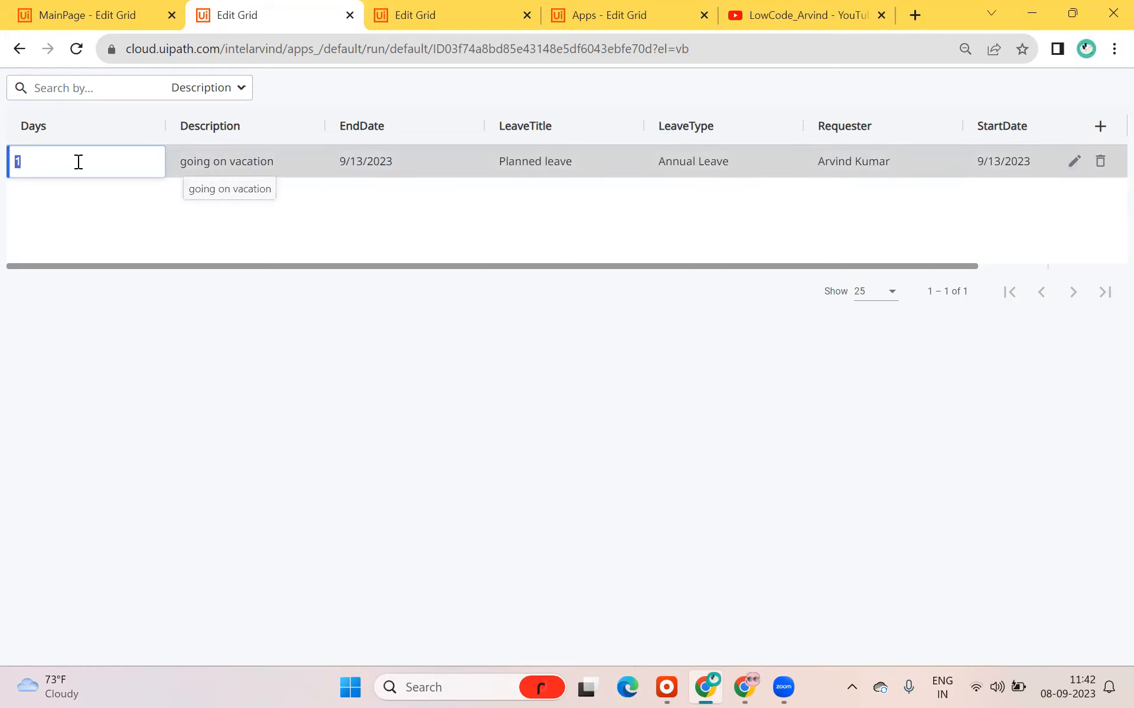
click(201, 162)
click(385, 167)
click(470, 163)
click(610, 163)
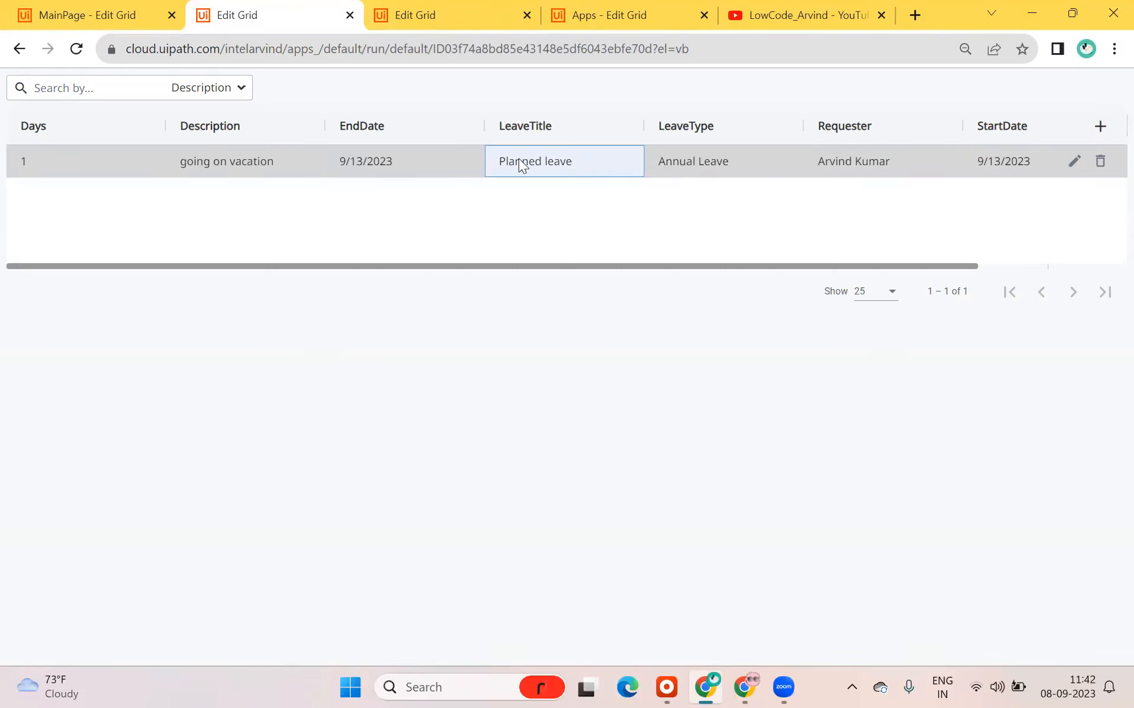
click(519, 160)
click(583, 185)
click(581, 160)
click(559, 160)
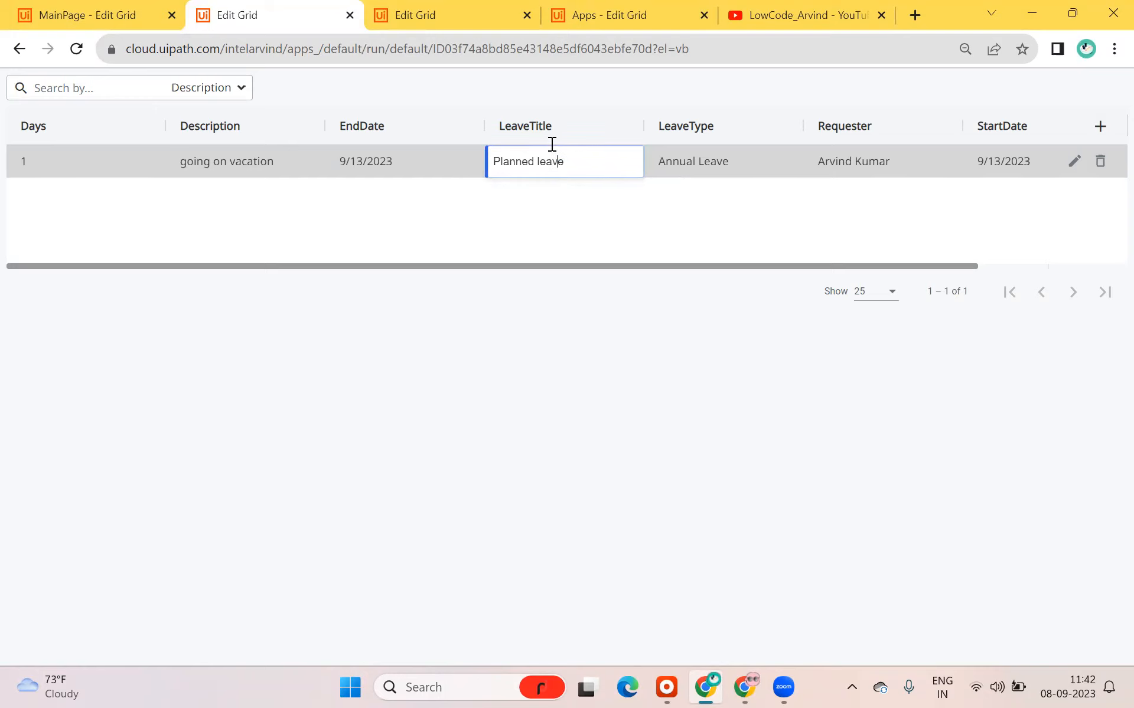
click(708, 169)
click(732, 200)
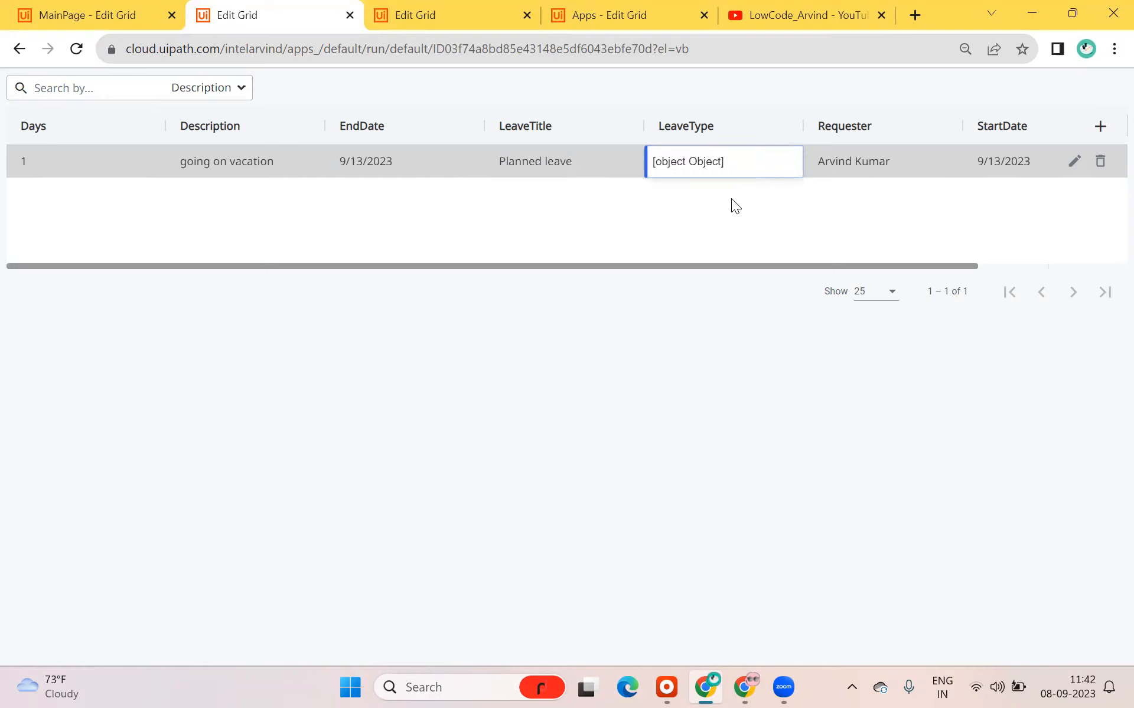
- Check the leave record's delete confirmation without deleting it, and reopen the row in edit mode
click(1100, 161)
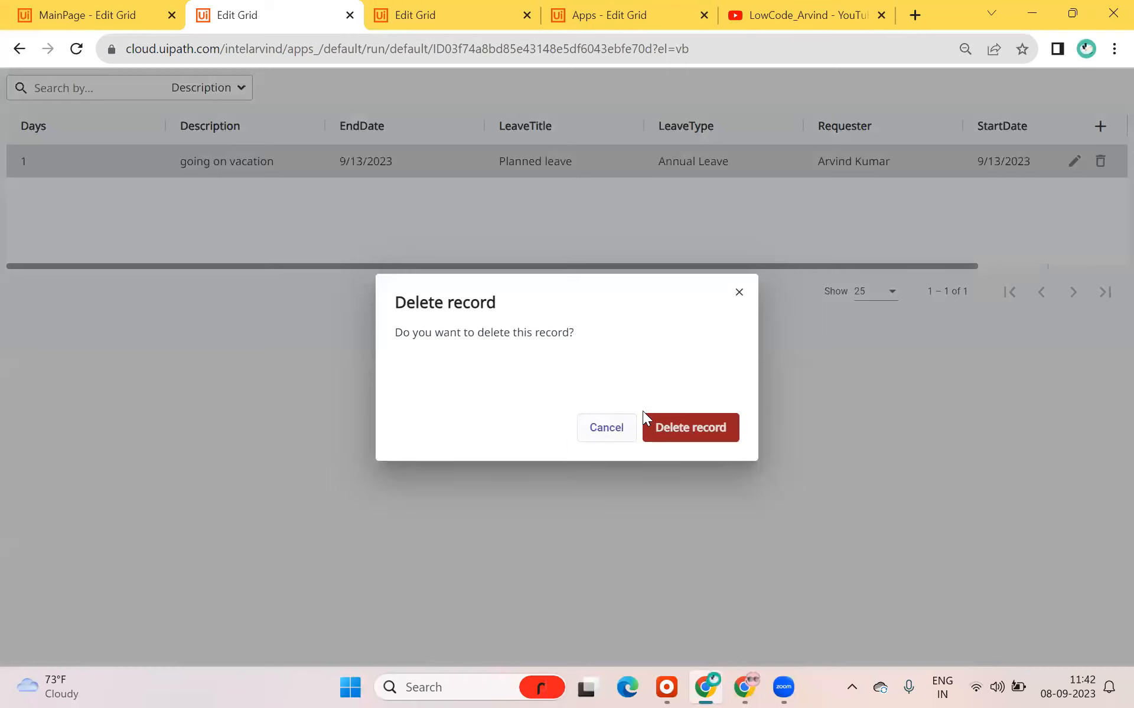
click(739, 293)
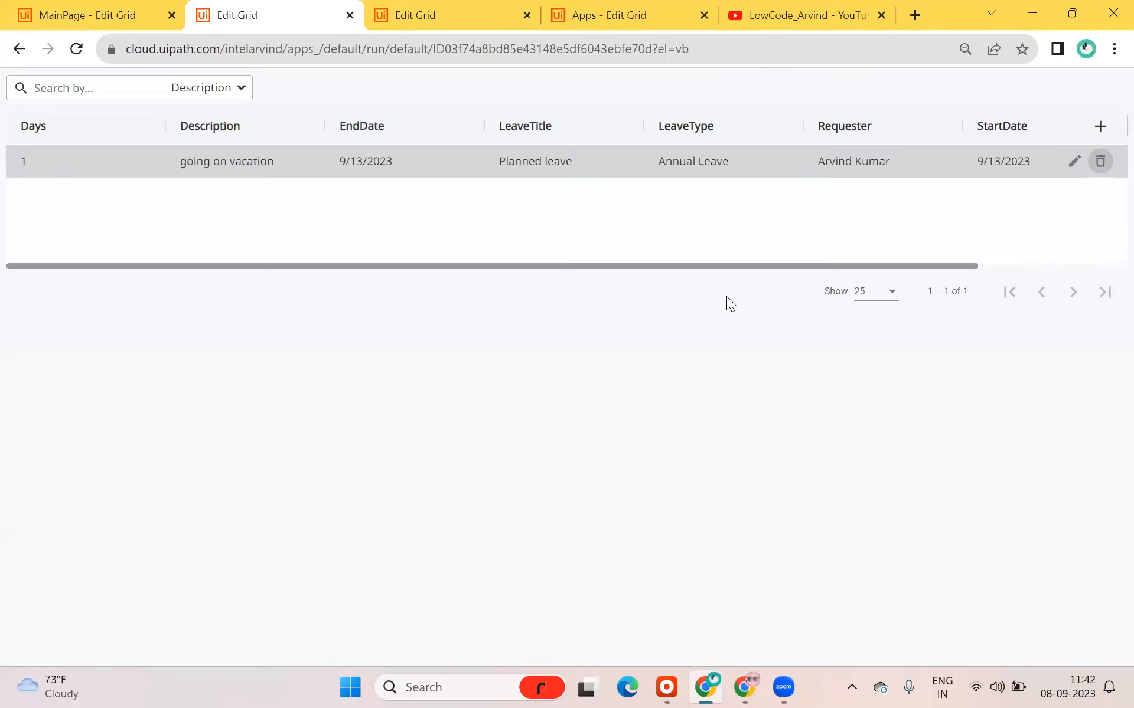
click(53, 12)
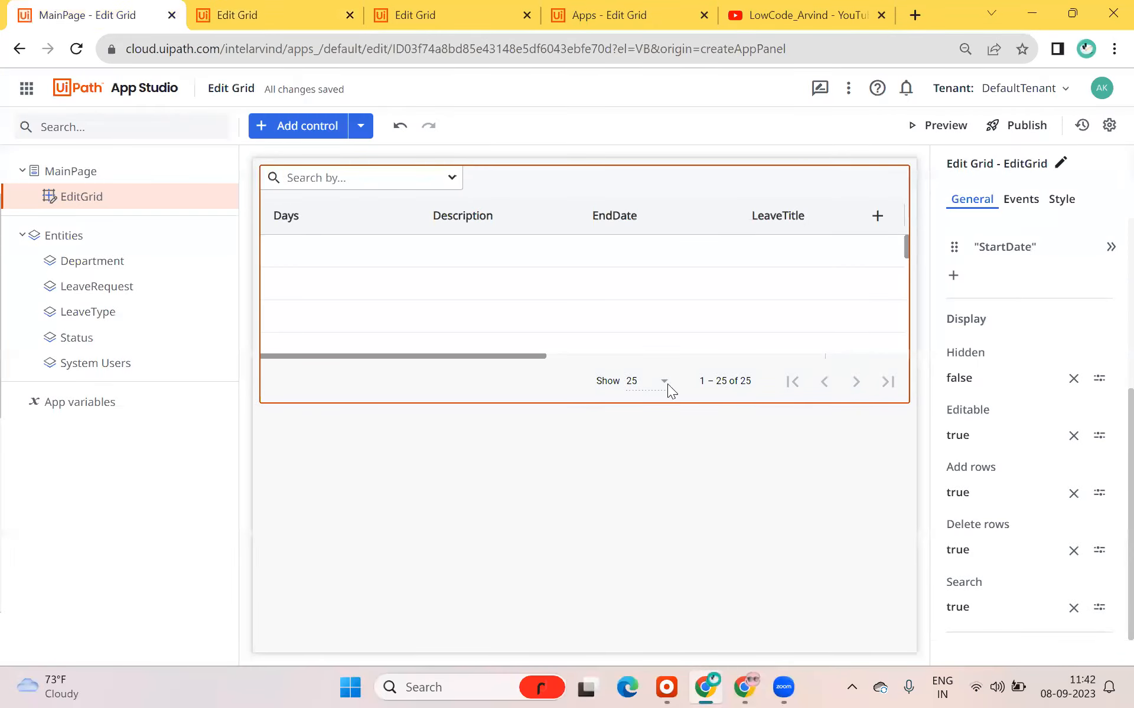
click(311, 5)
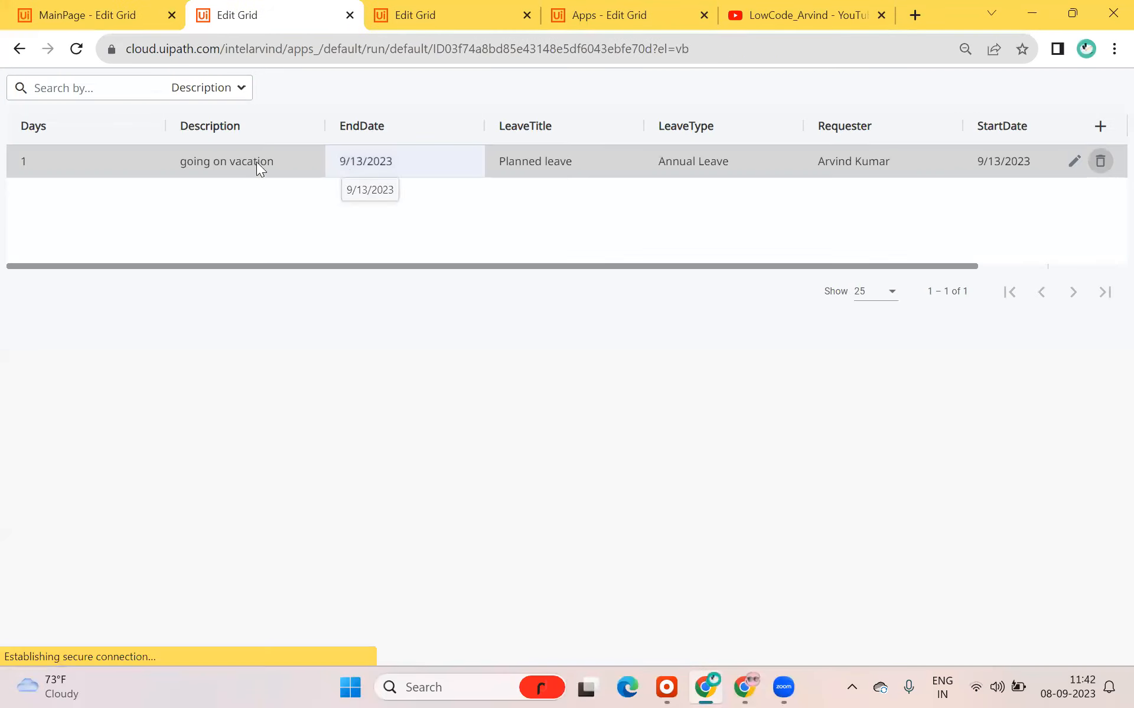
click(1073, 161)
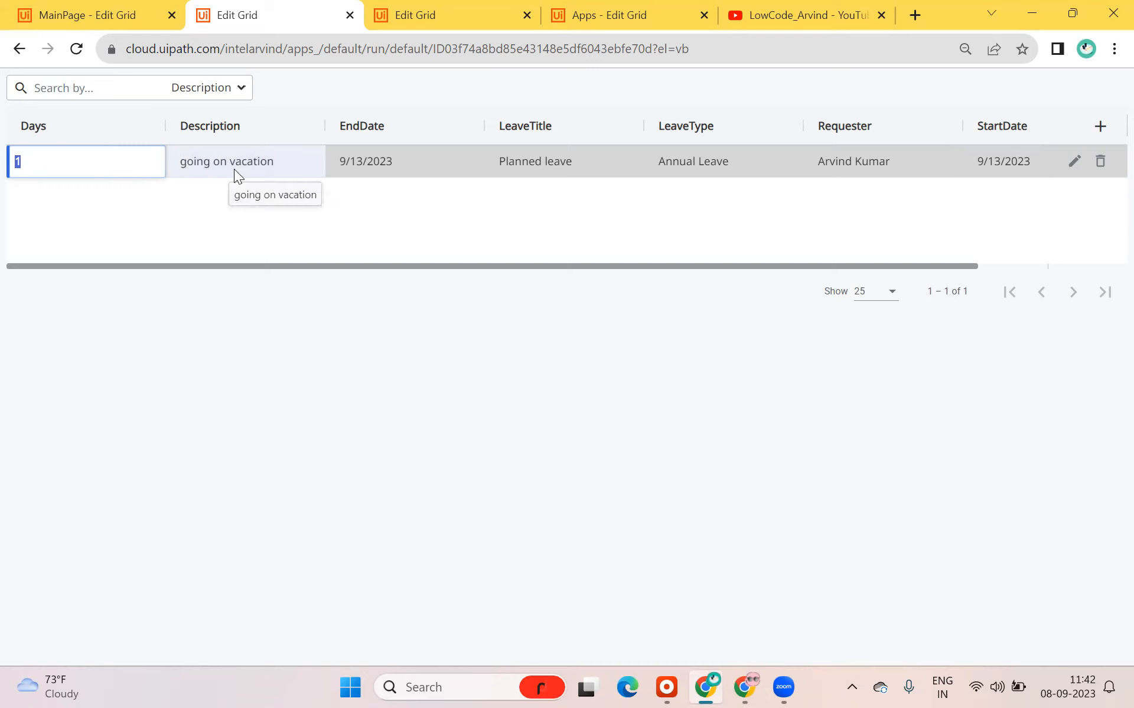
- Return to the editor, open the Days column's settings and view its Name expression without changing it
click(107, 9)
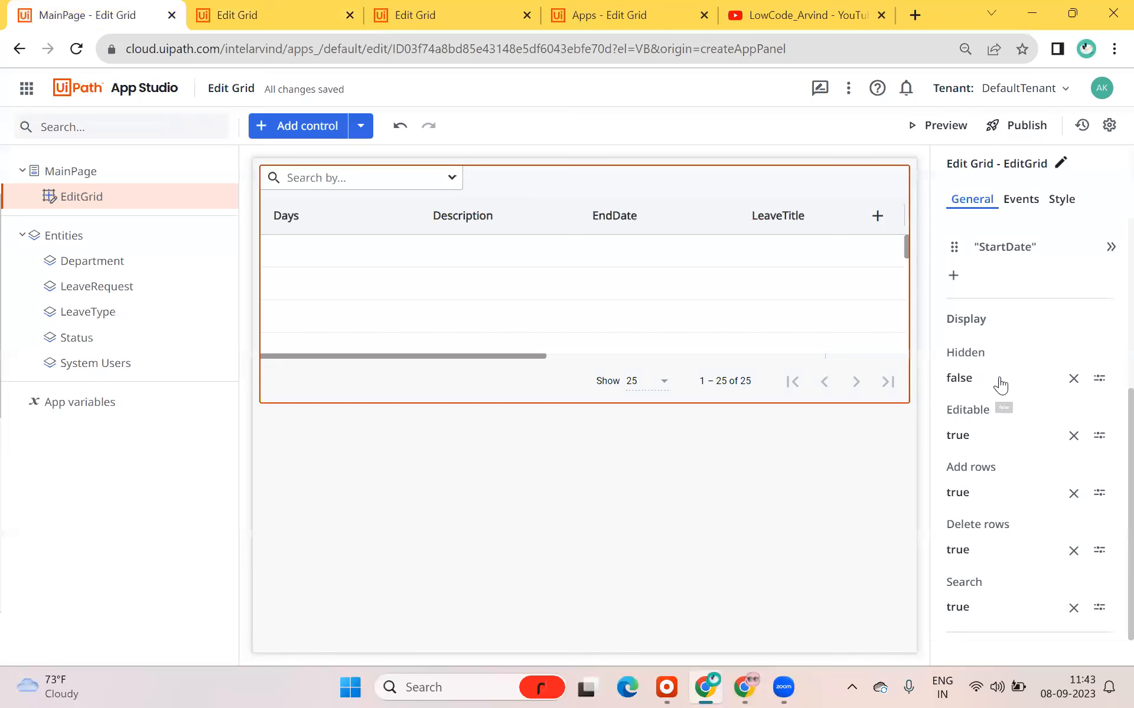
scroll(1000, 385, up, 5)
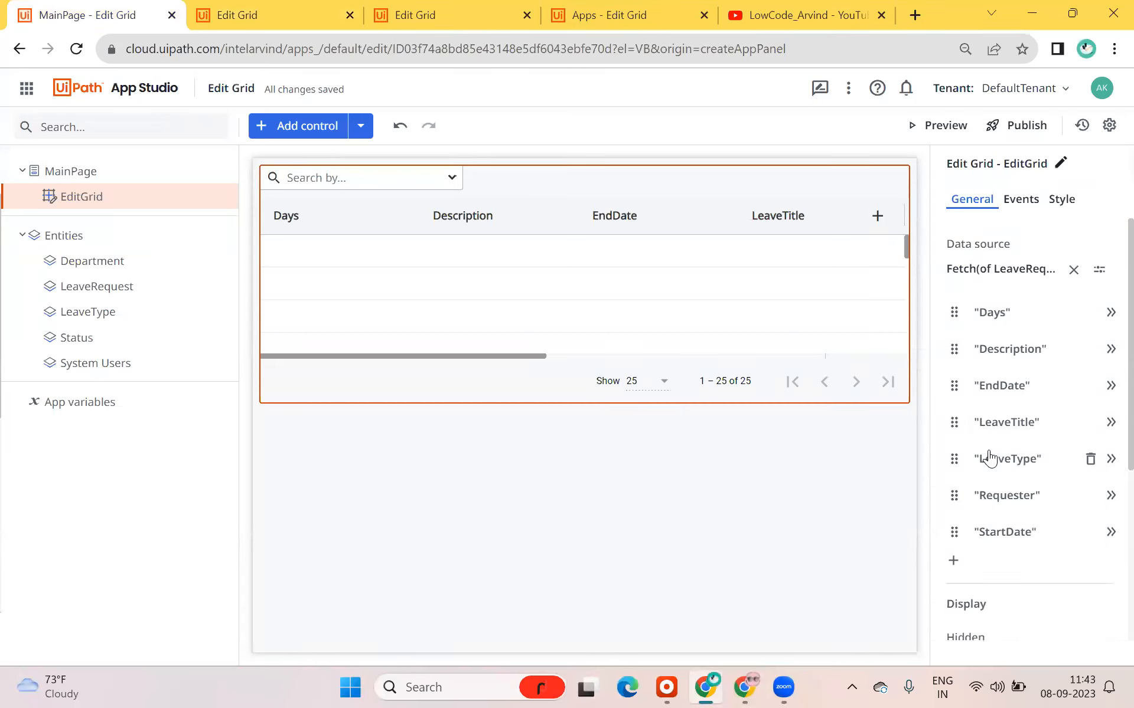
click(998, 313)
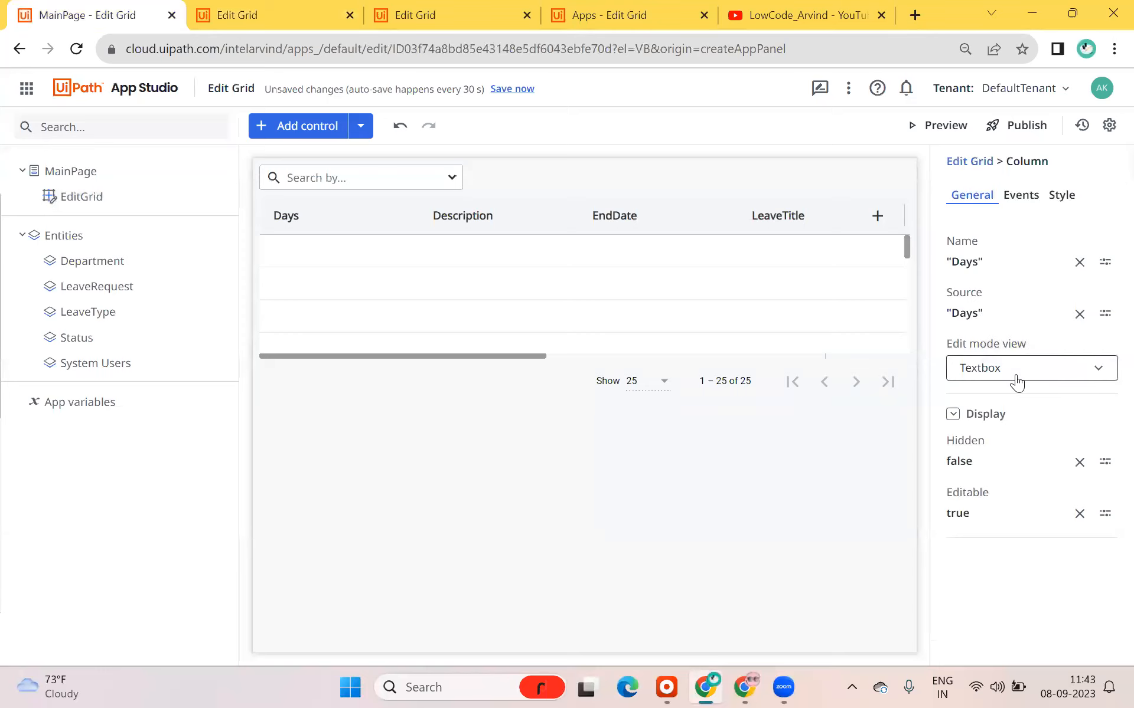
click(968, 267)
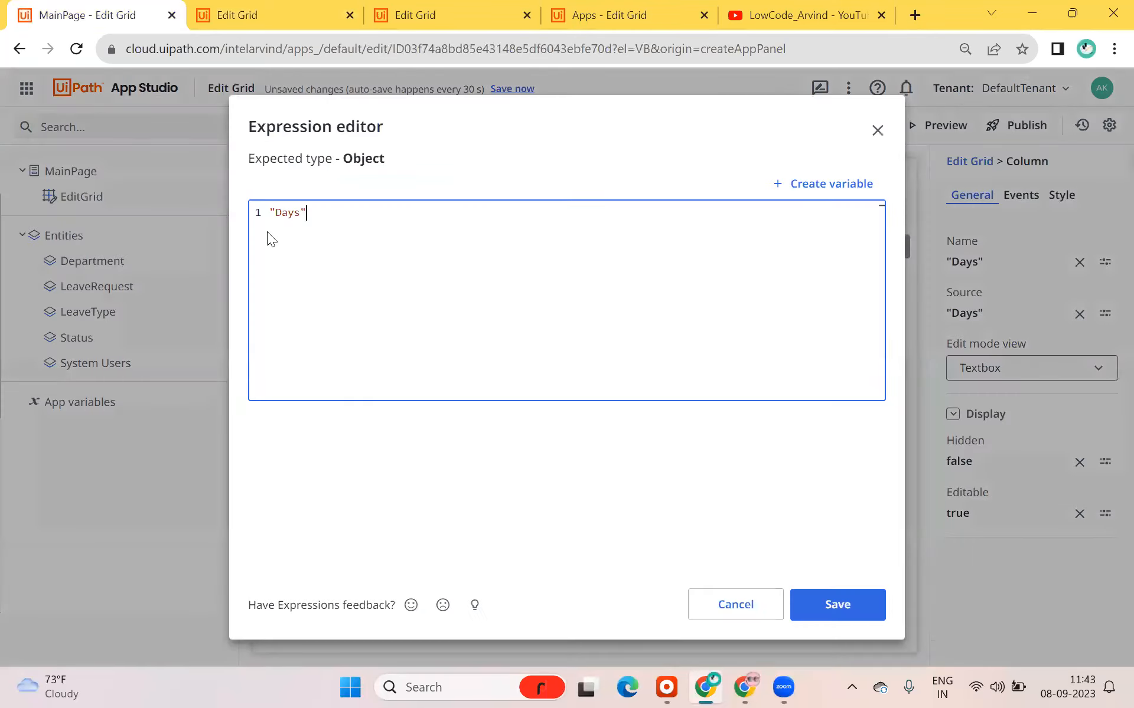
drag(275, 213, 289, 213)
click(746, 594)
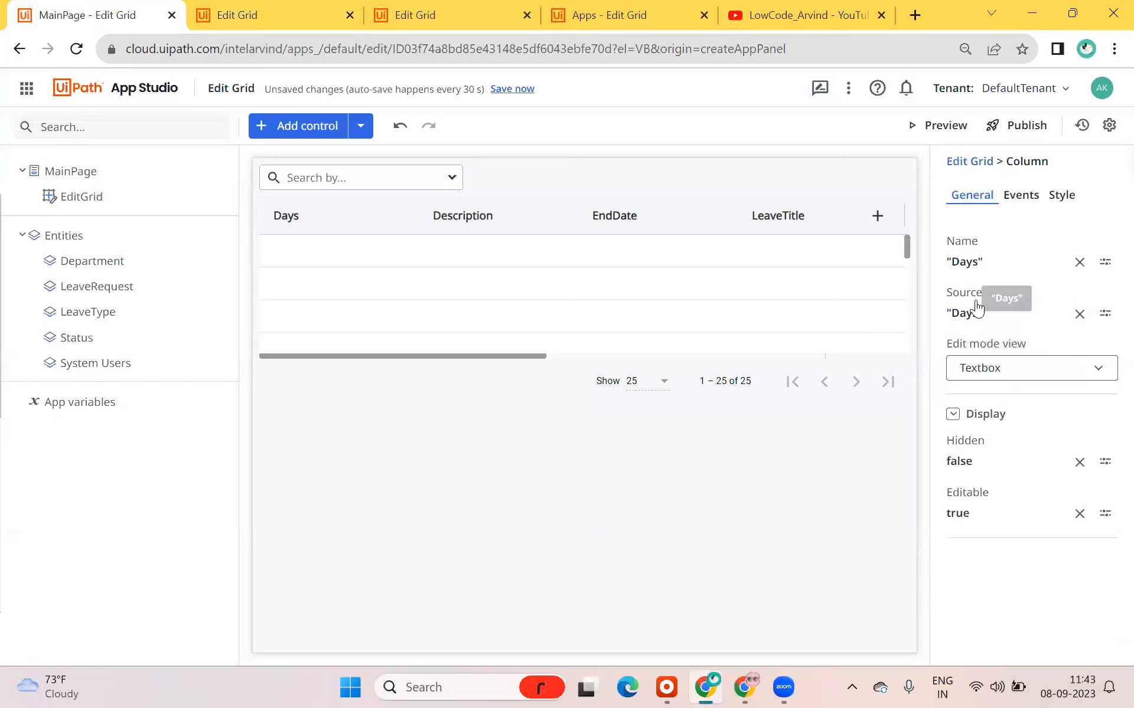
- View the Days column's Source expression and its available edit mode views, leaving both as they are
click(969, 315)
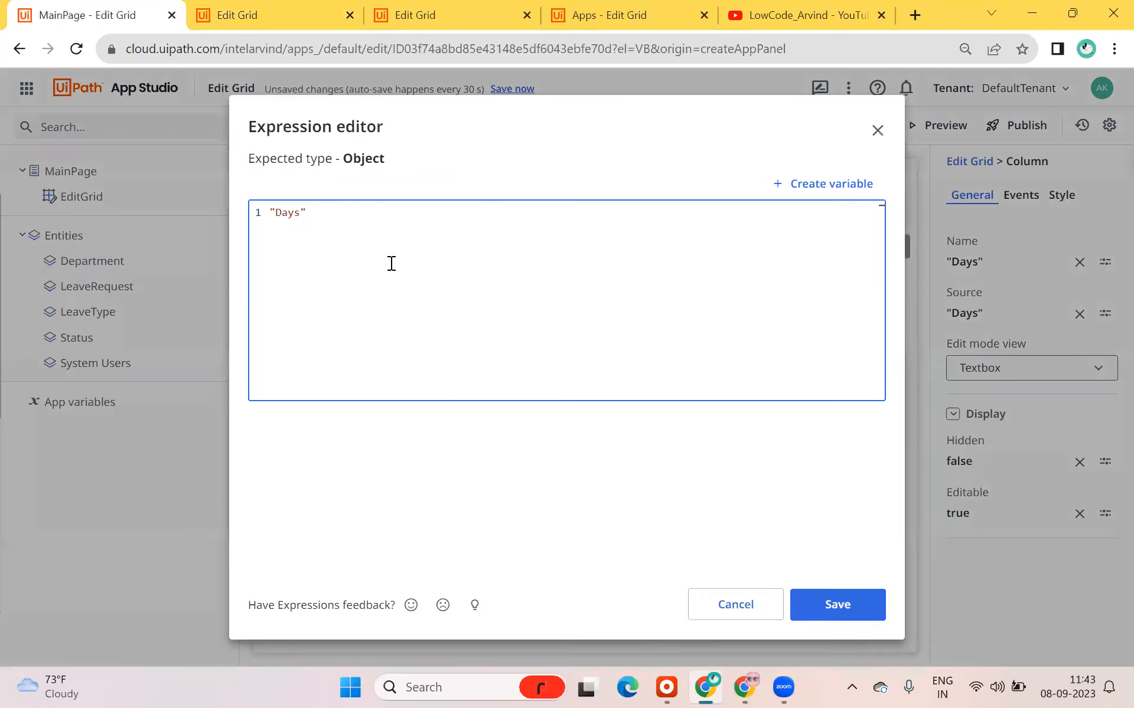
triple_click(289, 214)
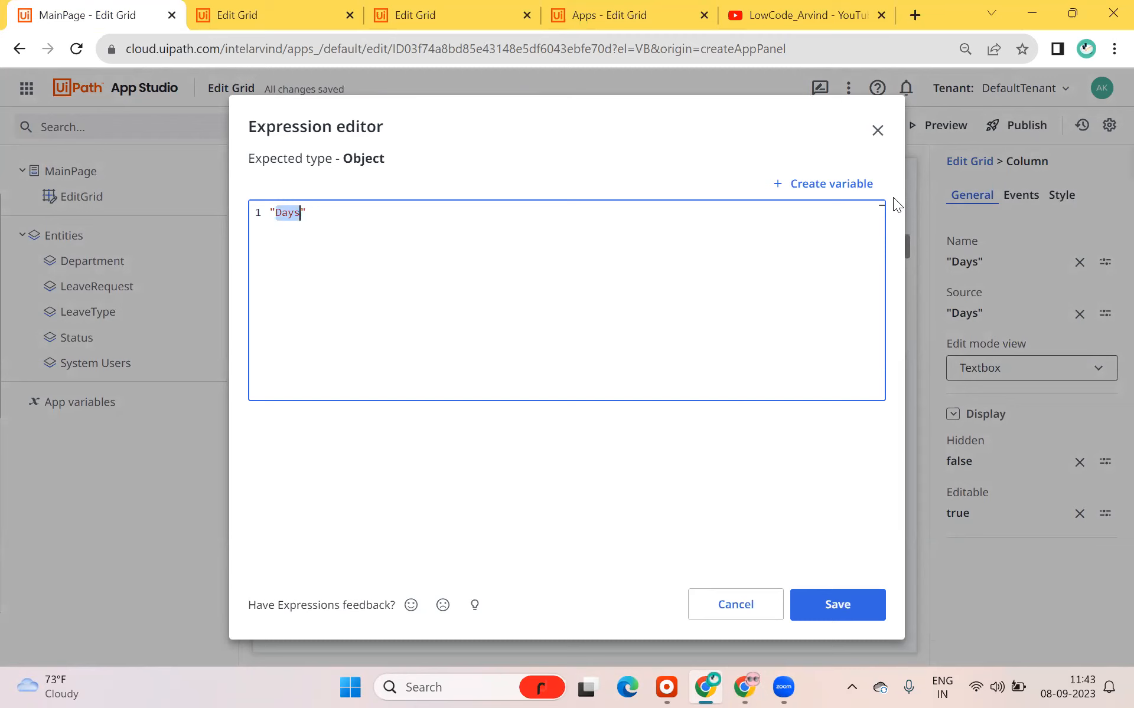
click(877, 131)
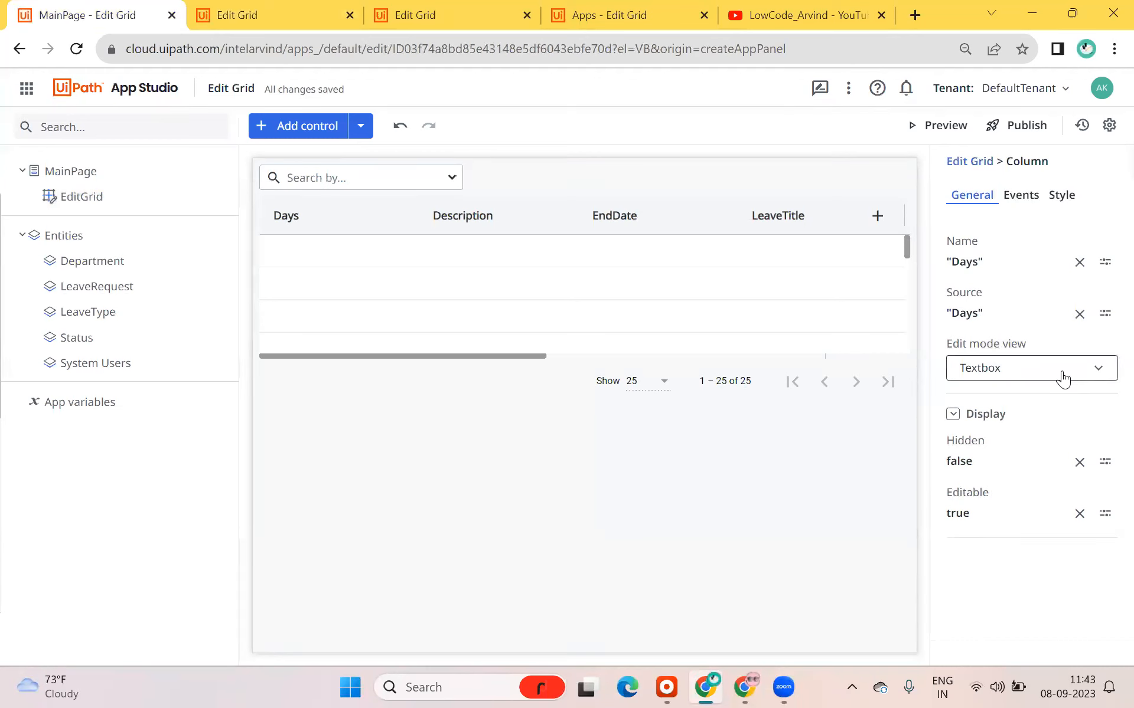
click(1063, 379)
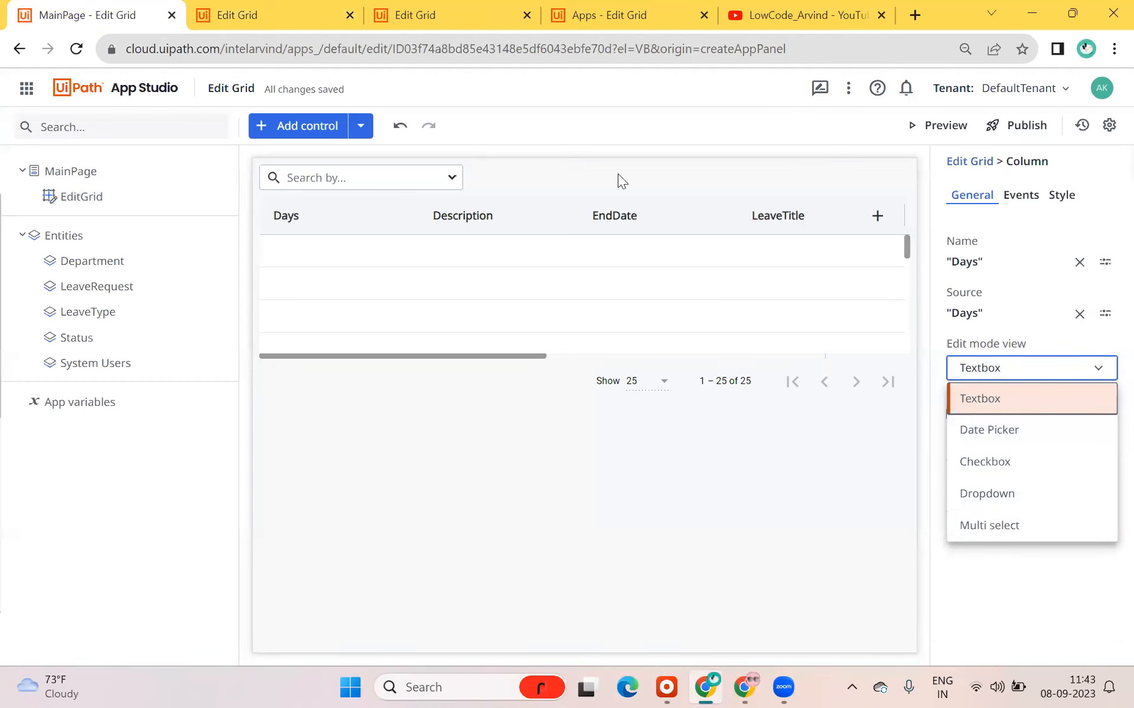
click(1007, 574)
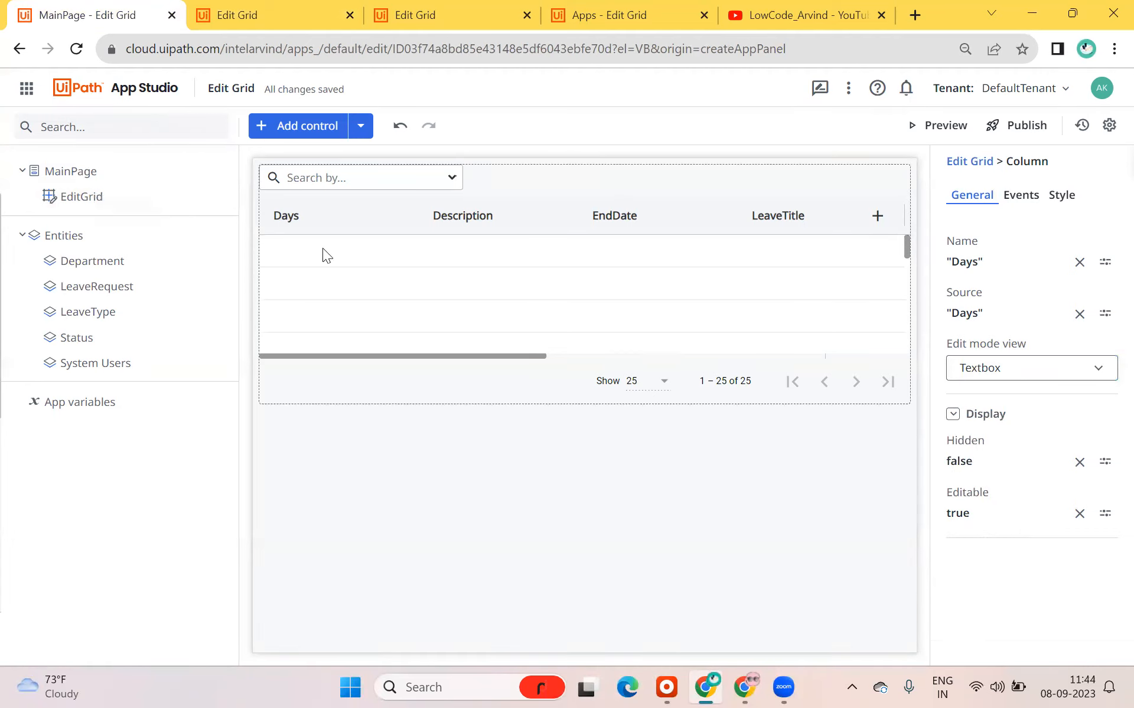
- Set the Days column's Editable property to false and deselect the column
click(960, 520)
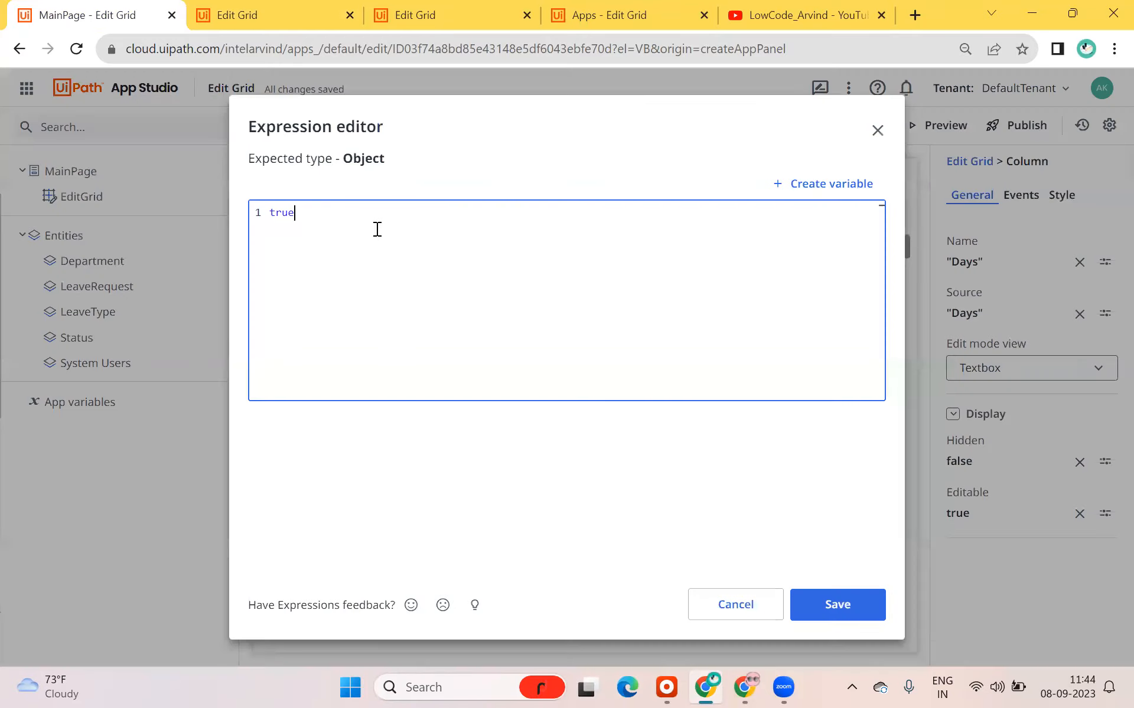
click(331, 215)
click(814, 602)
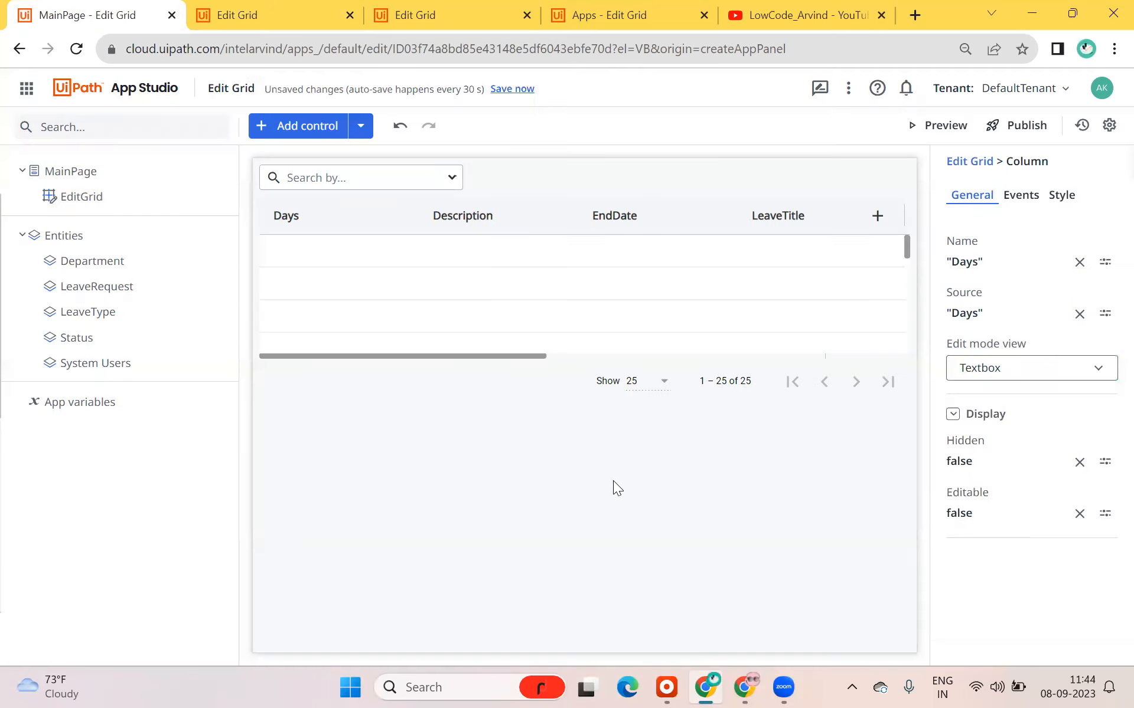
click(580, 469)
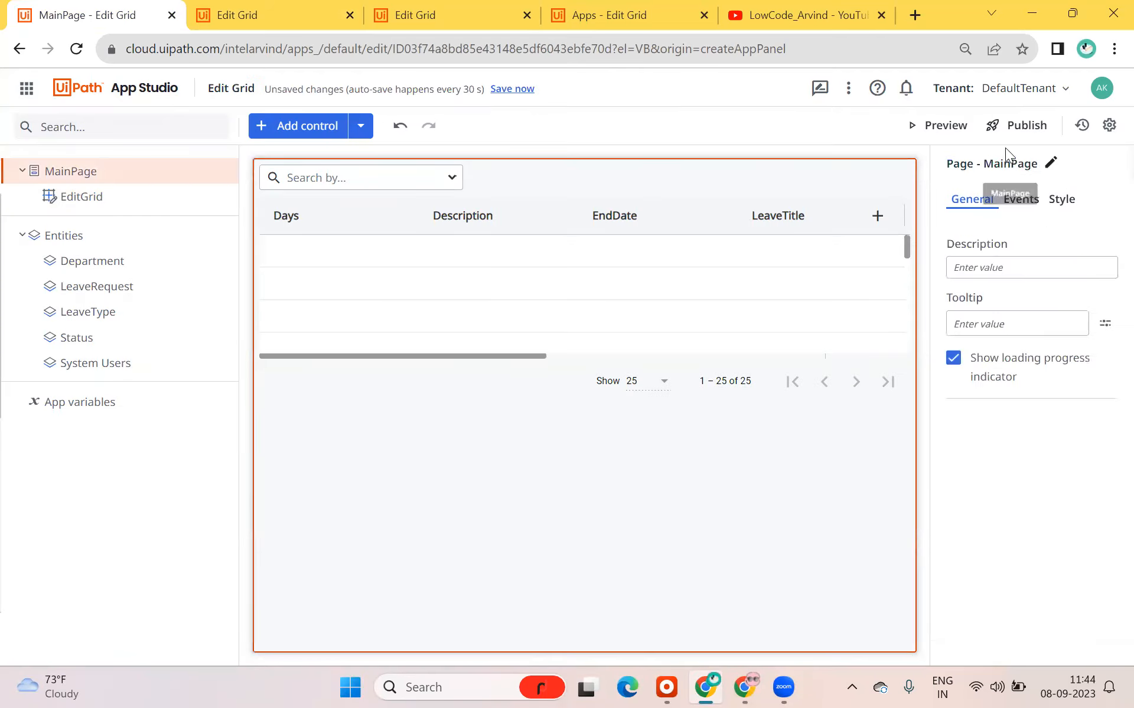
- Preview the app again and test whether the Days cell of the existing record can be edited
click(942, 125)
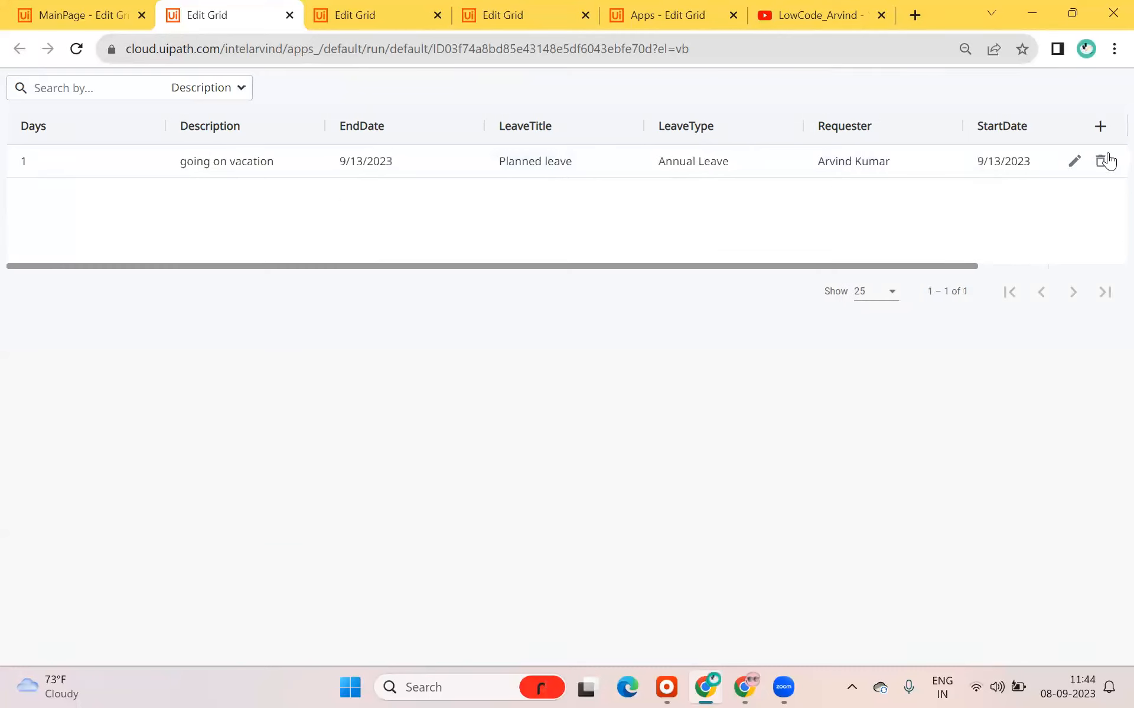
click(1072, 163)
click(69, 158)
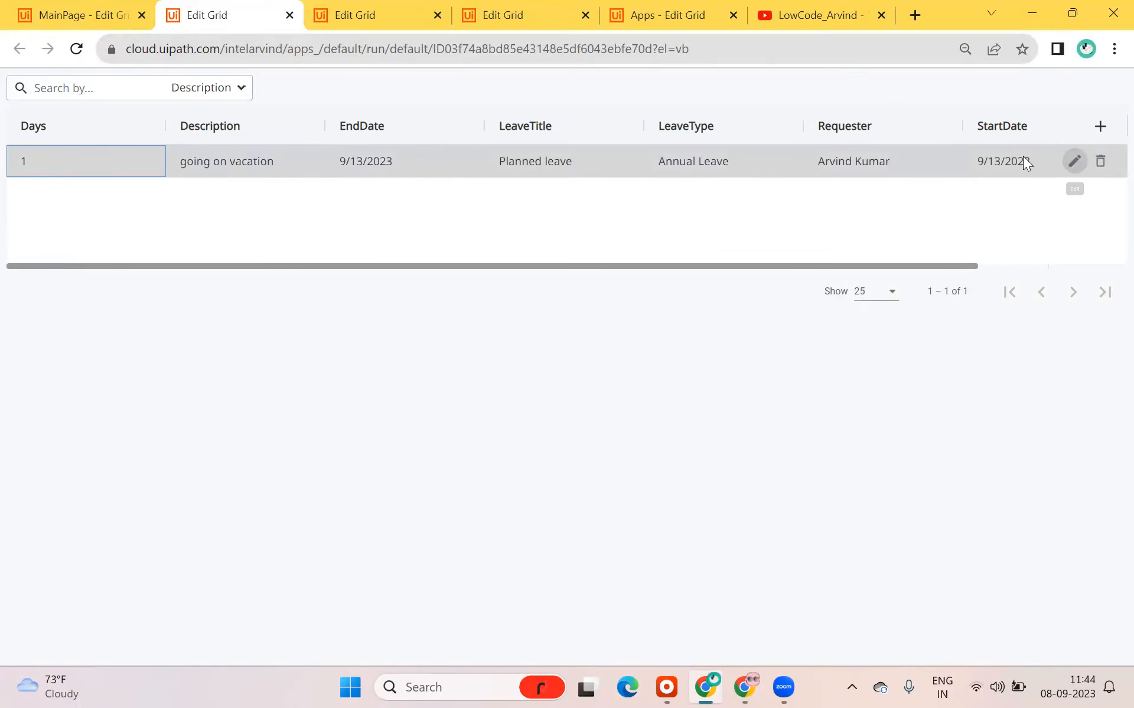
- Compare whether the Description and Days cells of the previewed record can be edited, and return to the editor
click(270, 161)
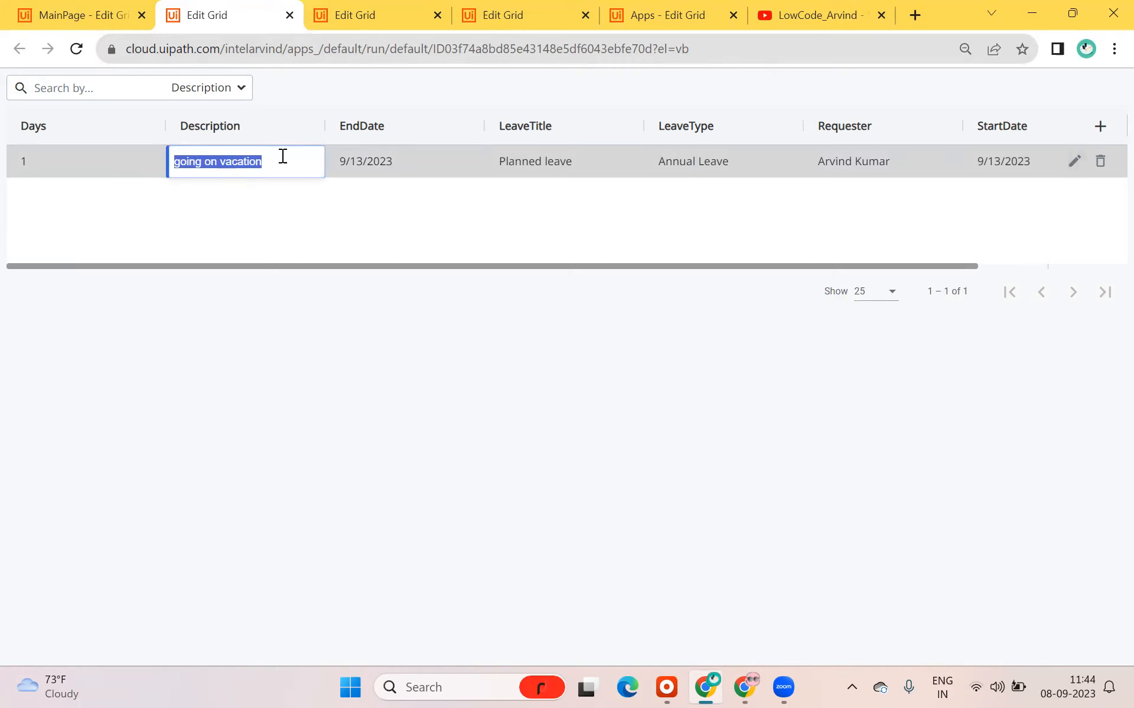
click(90, 157)
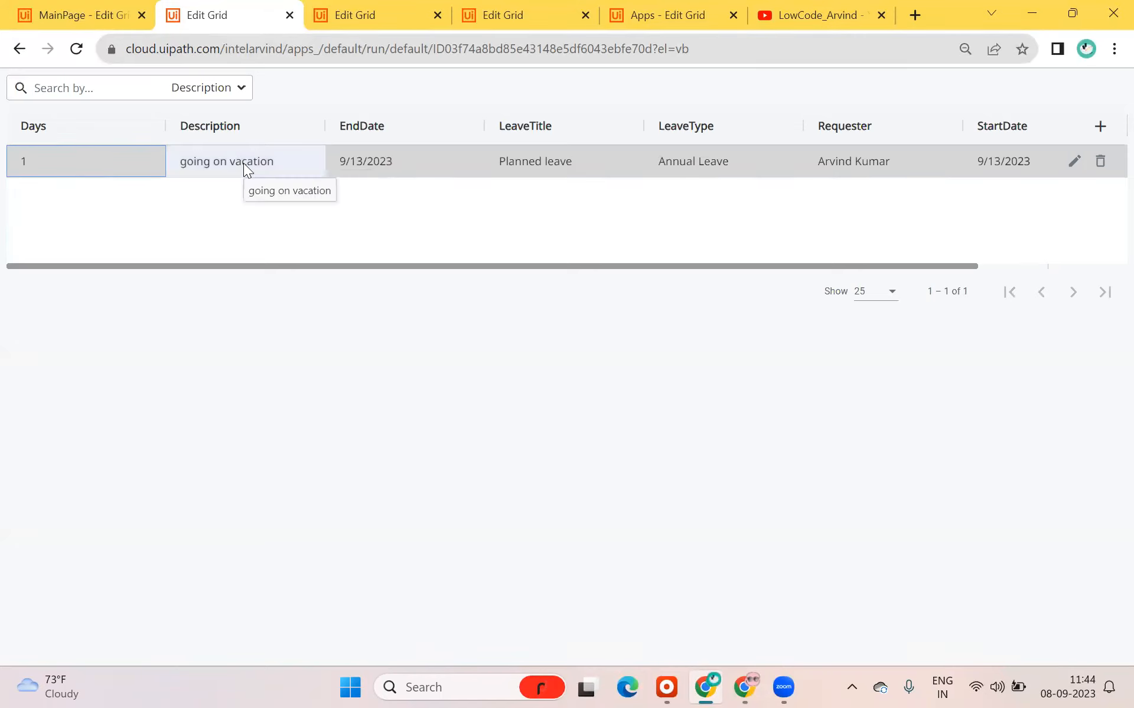
click(83, 13)
- Review the Days column's settings and view the events available for the Edit Grid
click(565, 295)
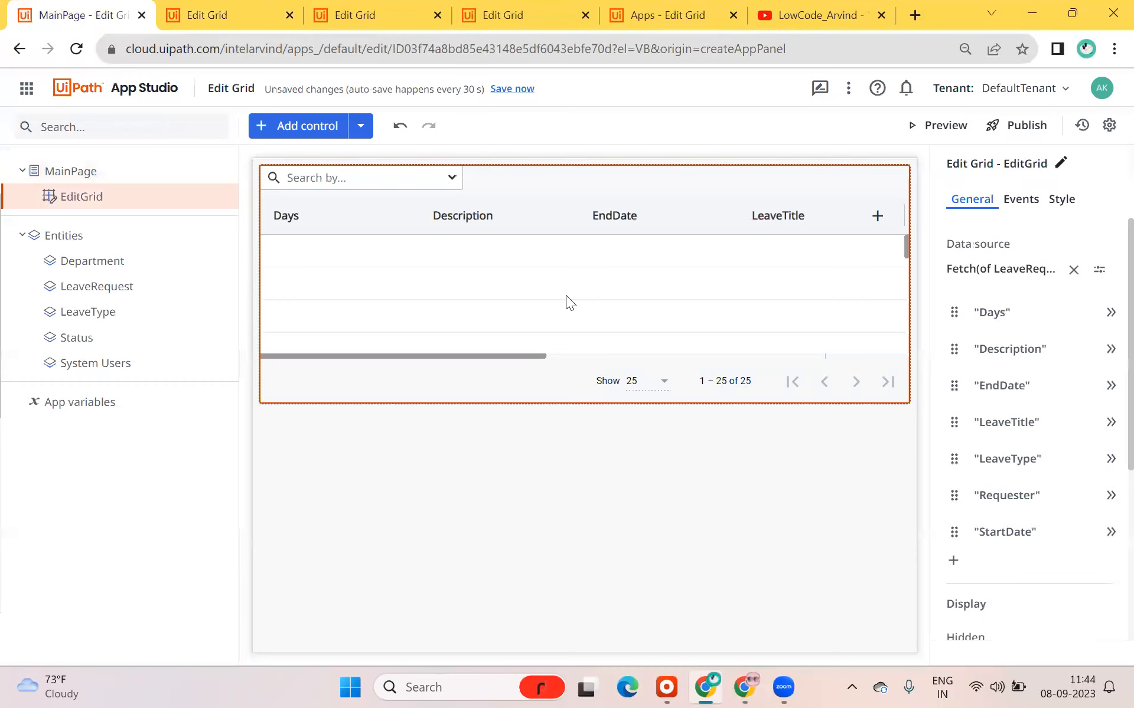
click(1003, 319)
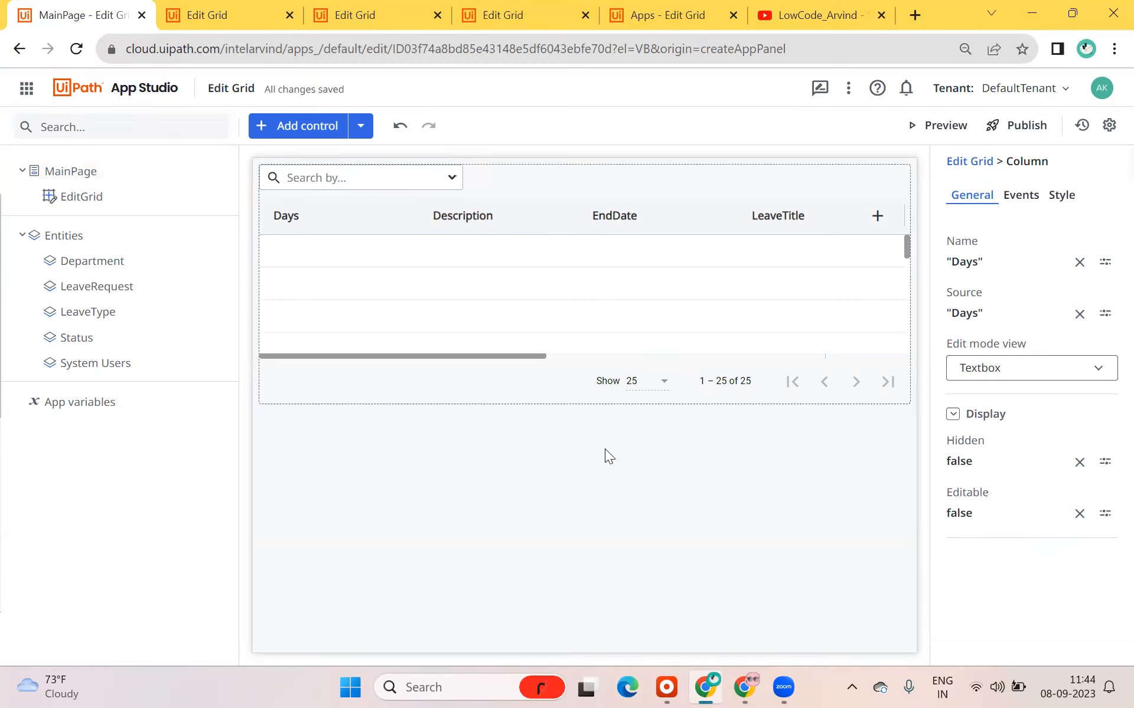
click(586, 299)
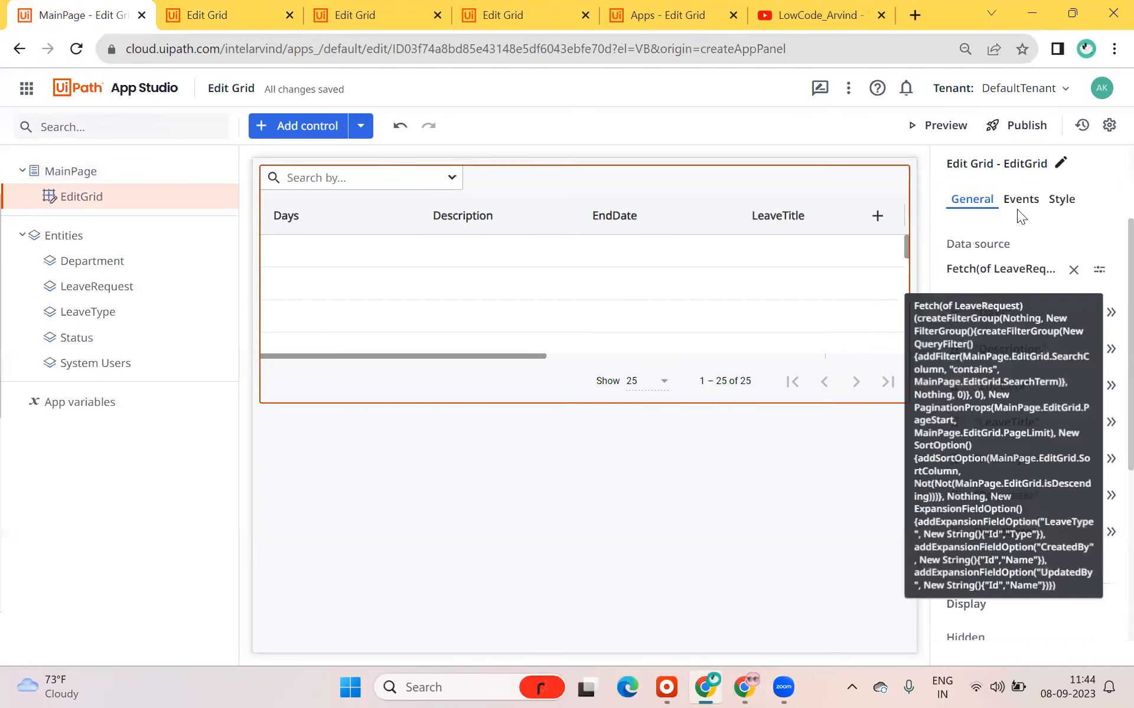
click(1018, 212)
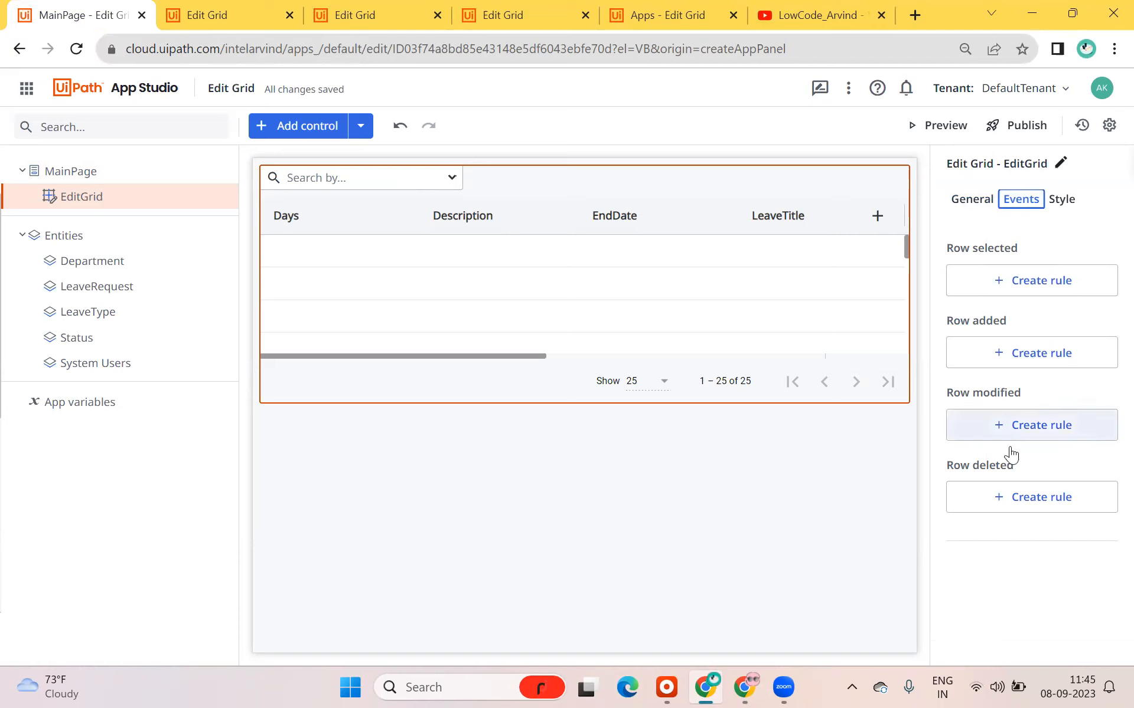
- Add a Label control to MainPage directly below the Edit Grid
click(675, 532)
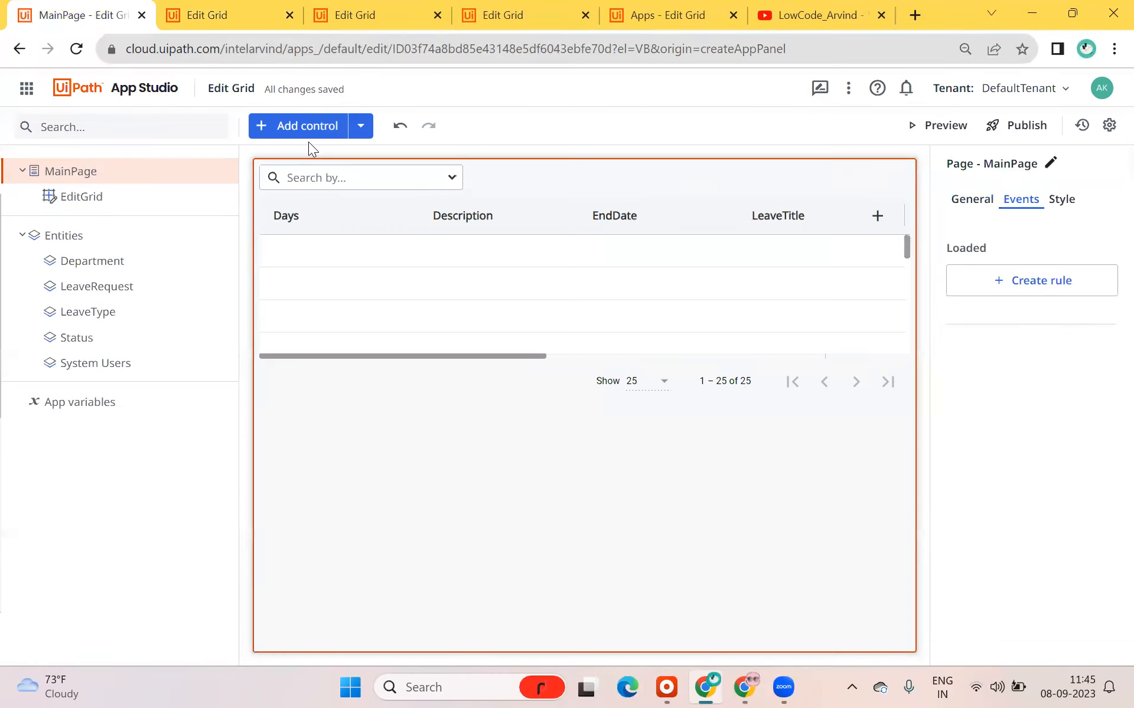
click(309, 126)
scroll(79, 331, down, 6)
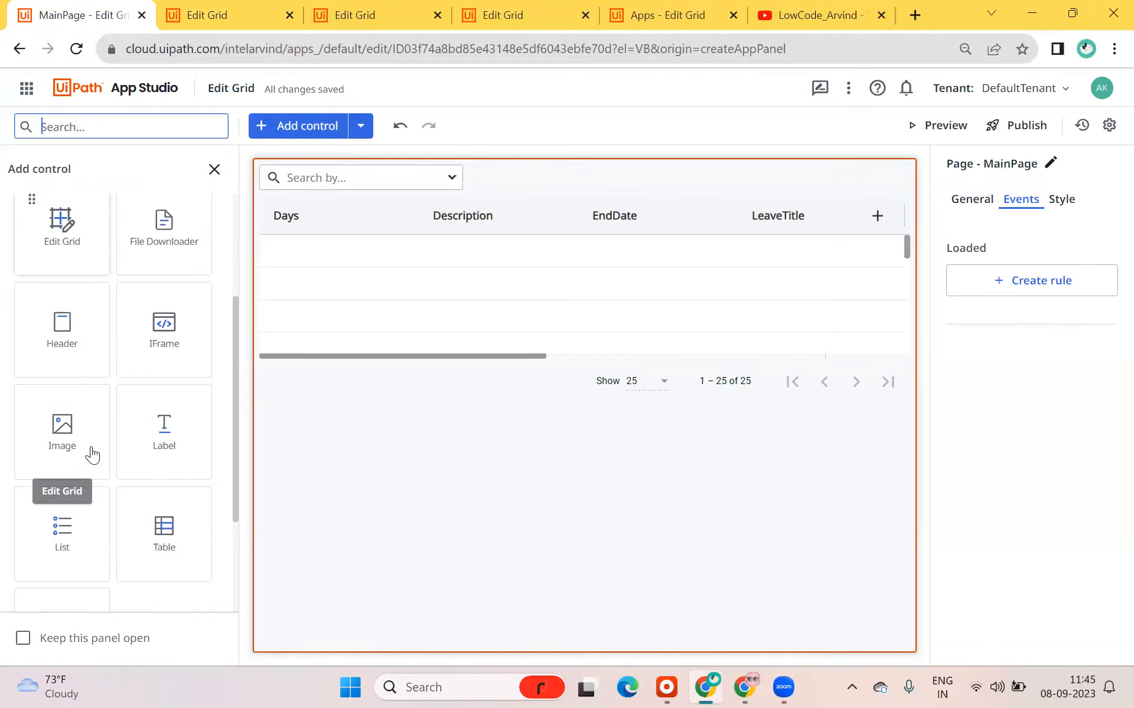
drag(162, 267, 307, 432)
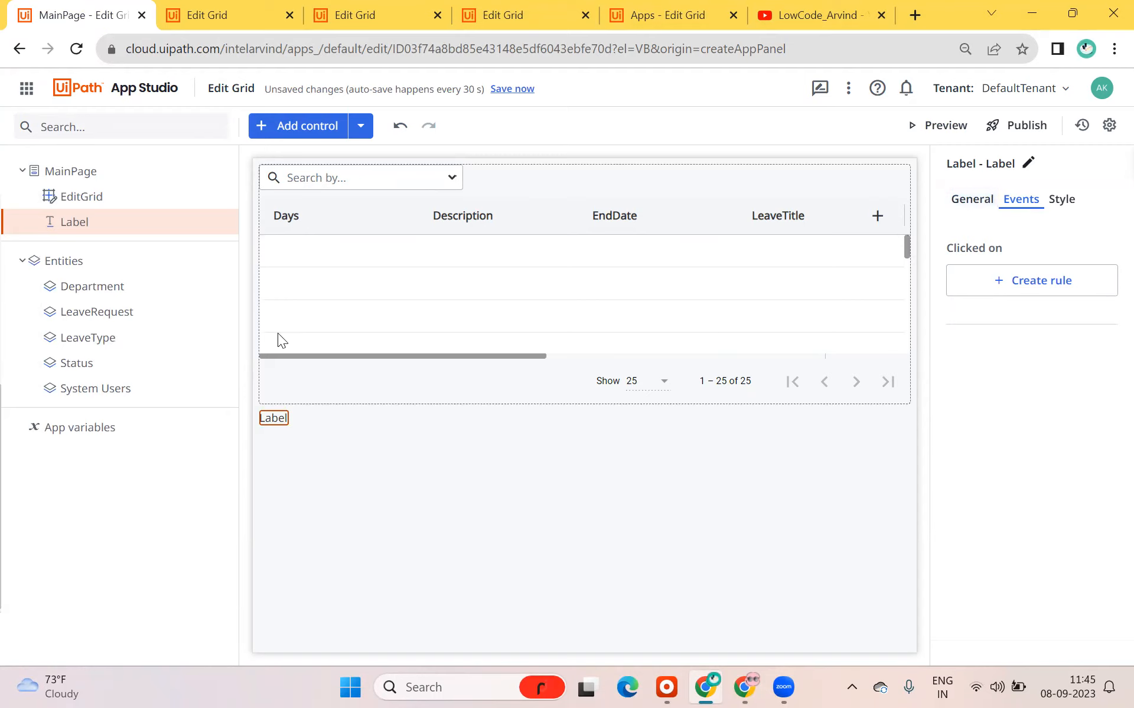
- Set the new label's Text expression to "Days" and save it
click(972, 199)
click(964, 267)
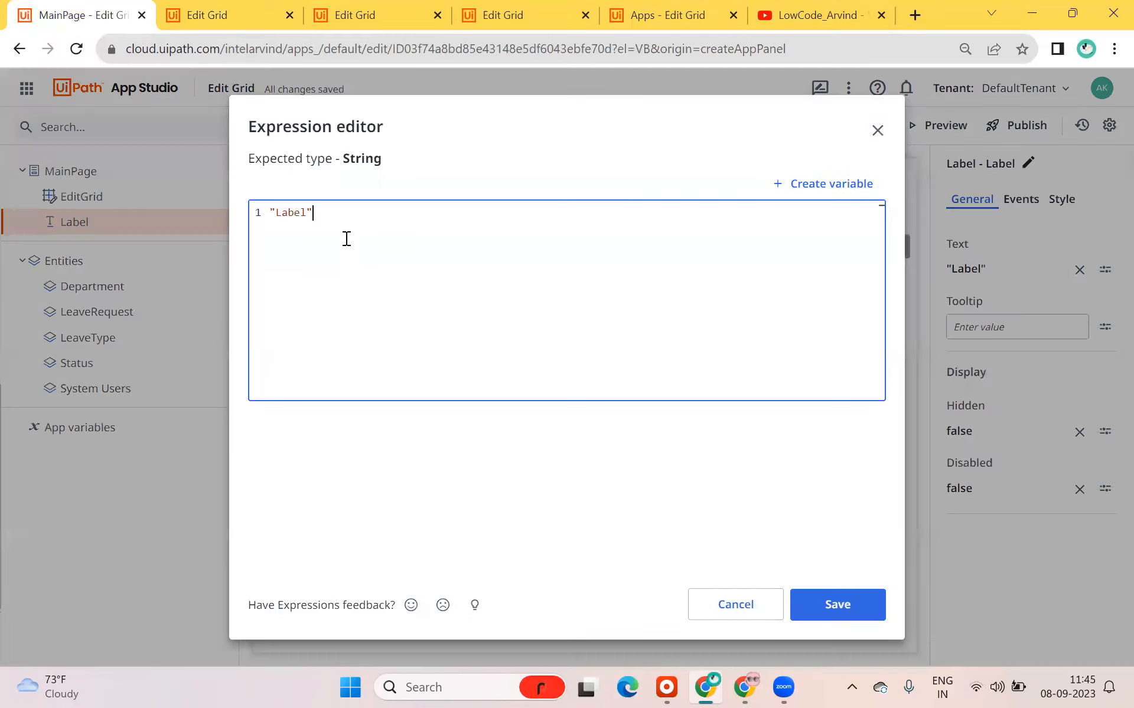
double_click(294, 211)
text(Da)
click(863, 607)
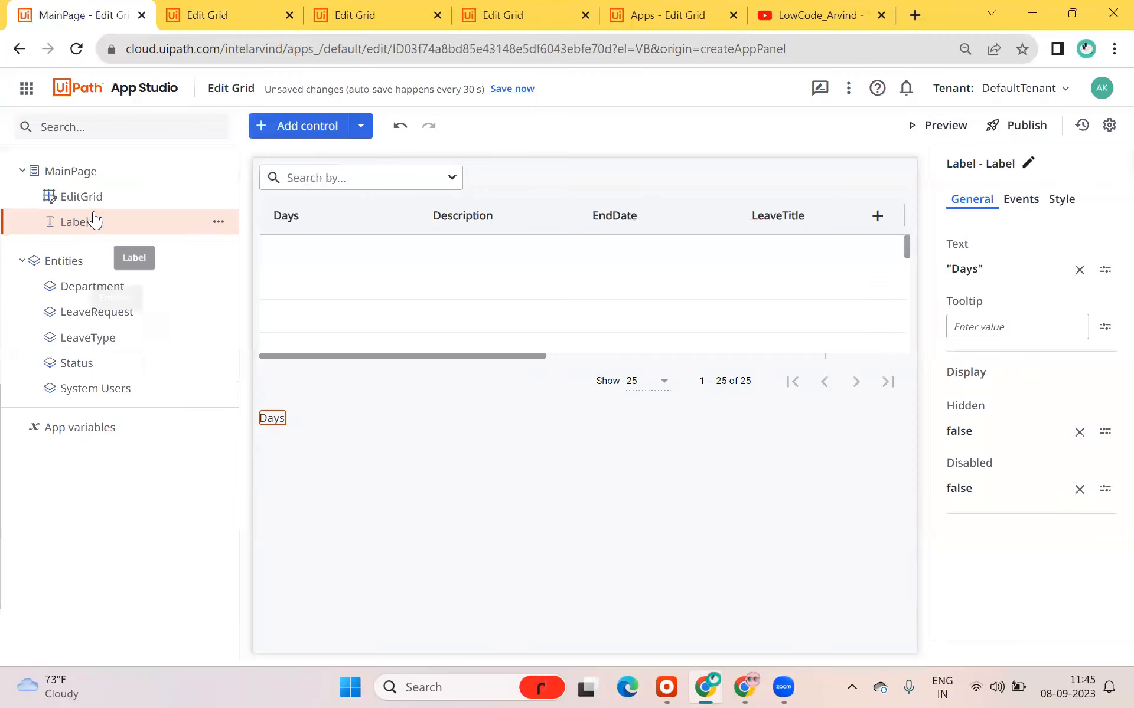
- Add a second Label control below the Days label and rename it LabelDays
click(287, 125)
drag(164, 269, 279, 439)
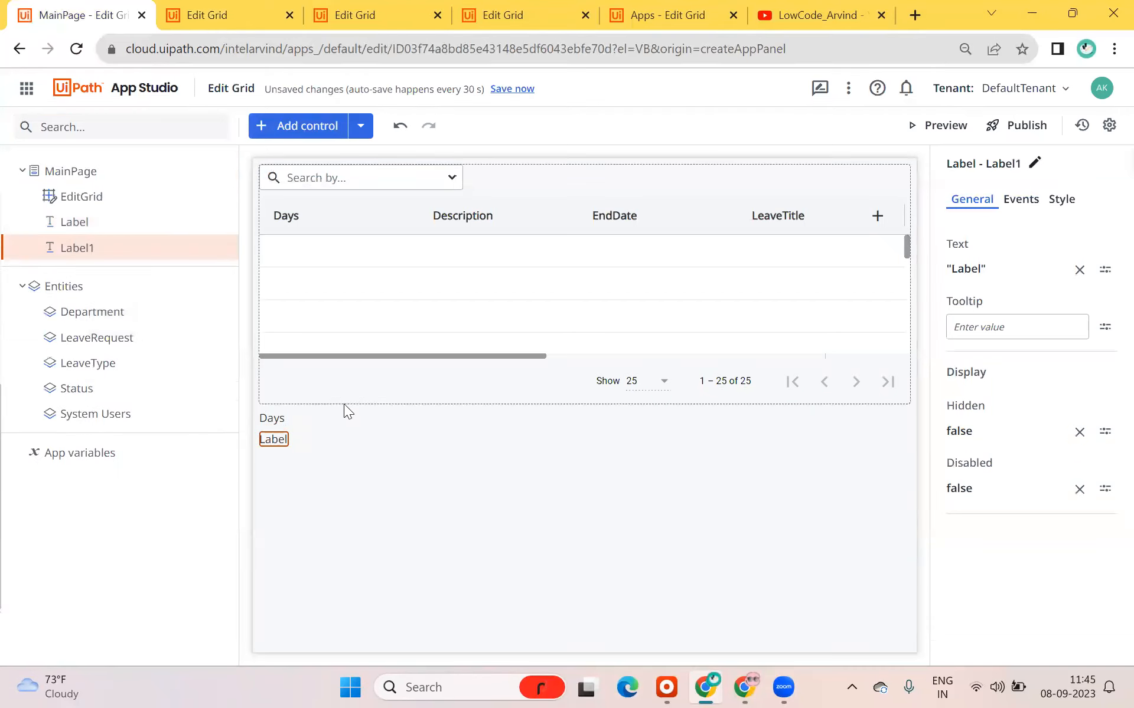
click(1034, 162)
click(1064, 165)
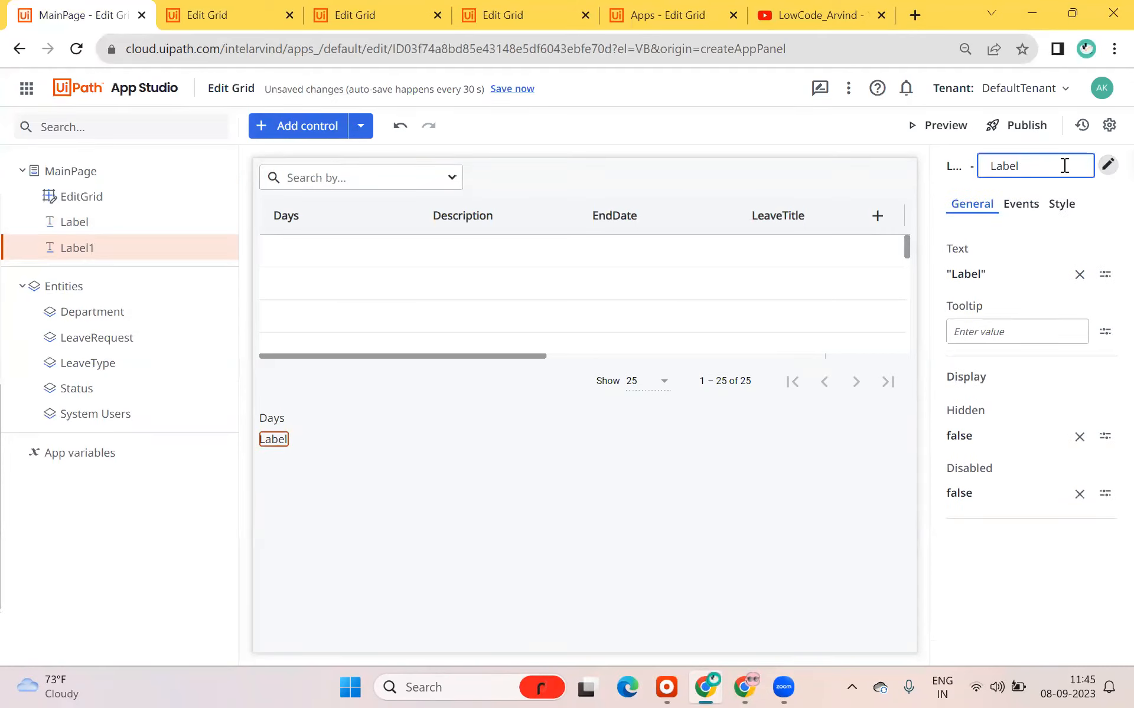
click(791, 595)
- Create a Row selected rule for the Edit Grid with a Set Value action
click(505, 297)
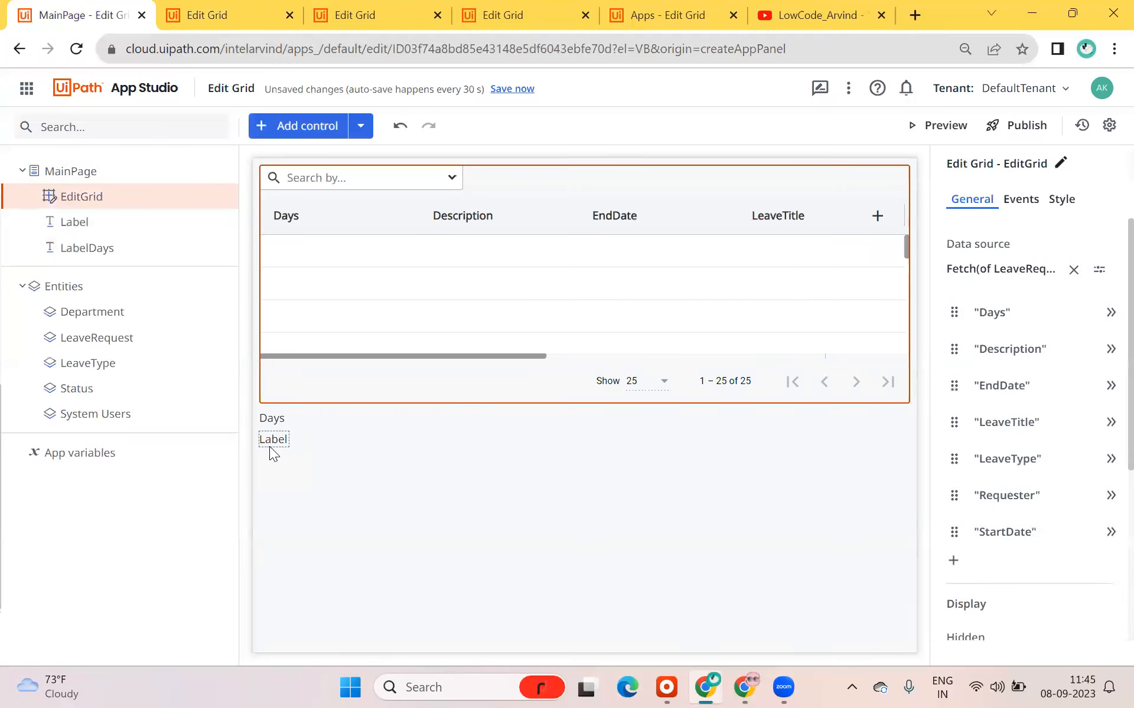
click(1034, 200)
click(1037, 283)
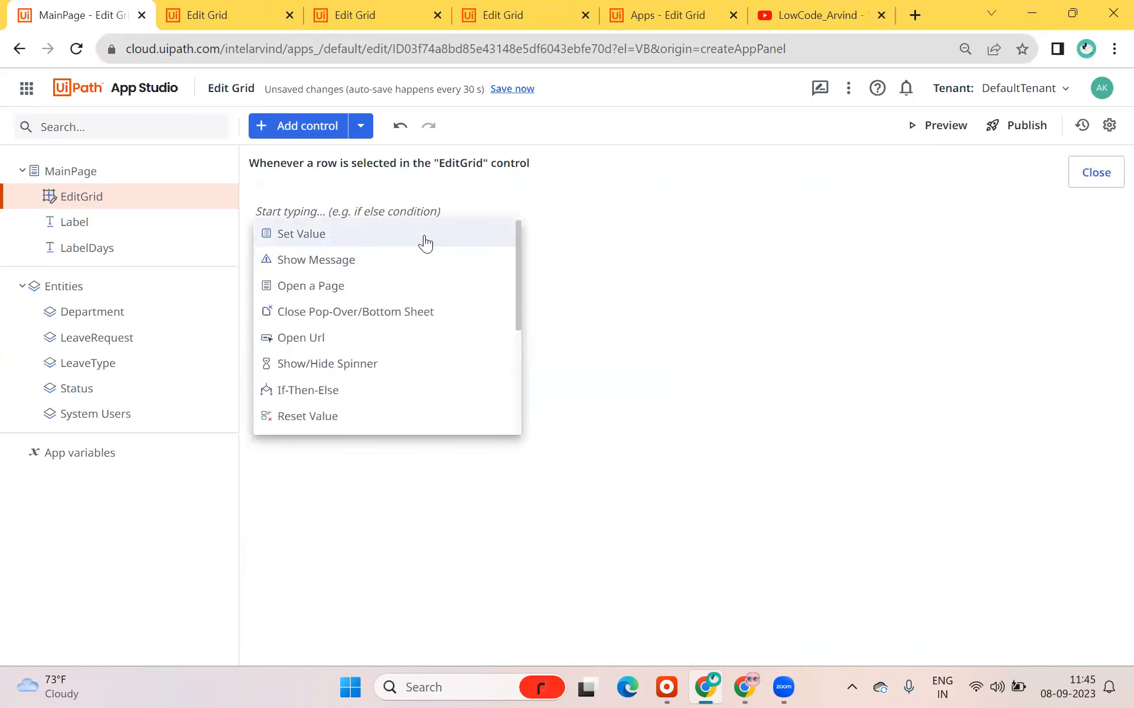
click(425, 235)
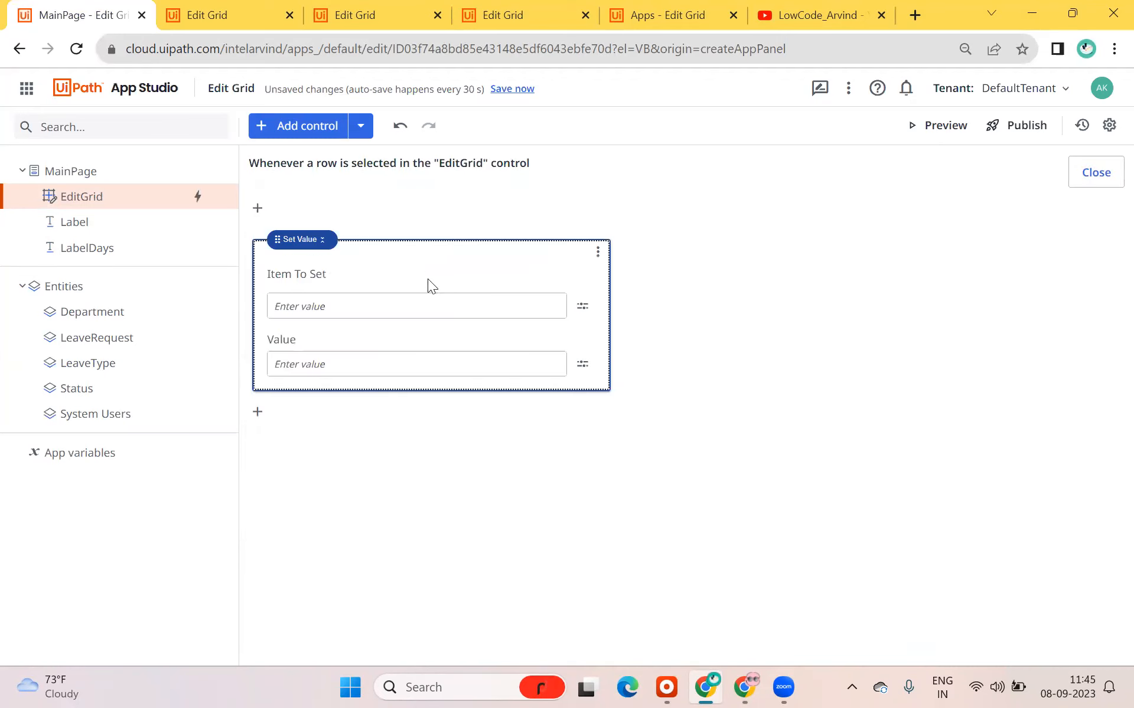
- Set the Set Value action's Item To Set to MainPage.LabelDays.Value and save the expression
click(582, 306)
text(Mai)
key(Return)
text(.)
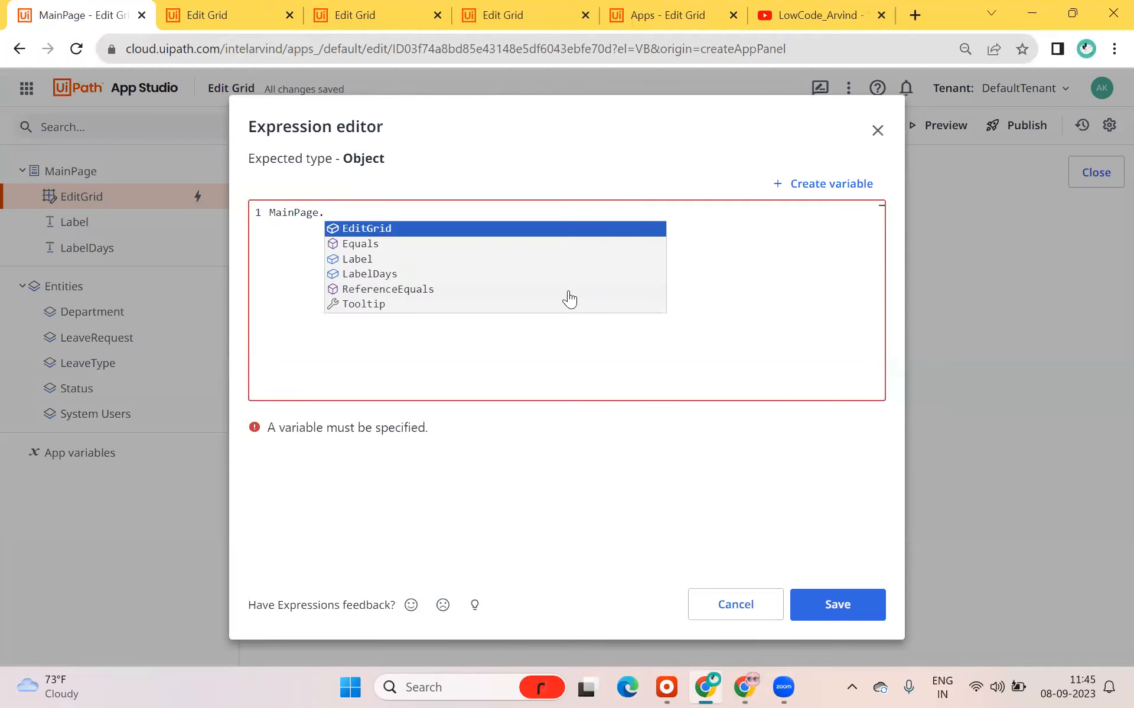
click(439, 274)
click(872, 614)
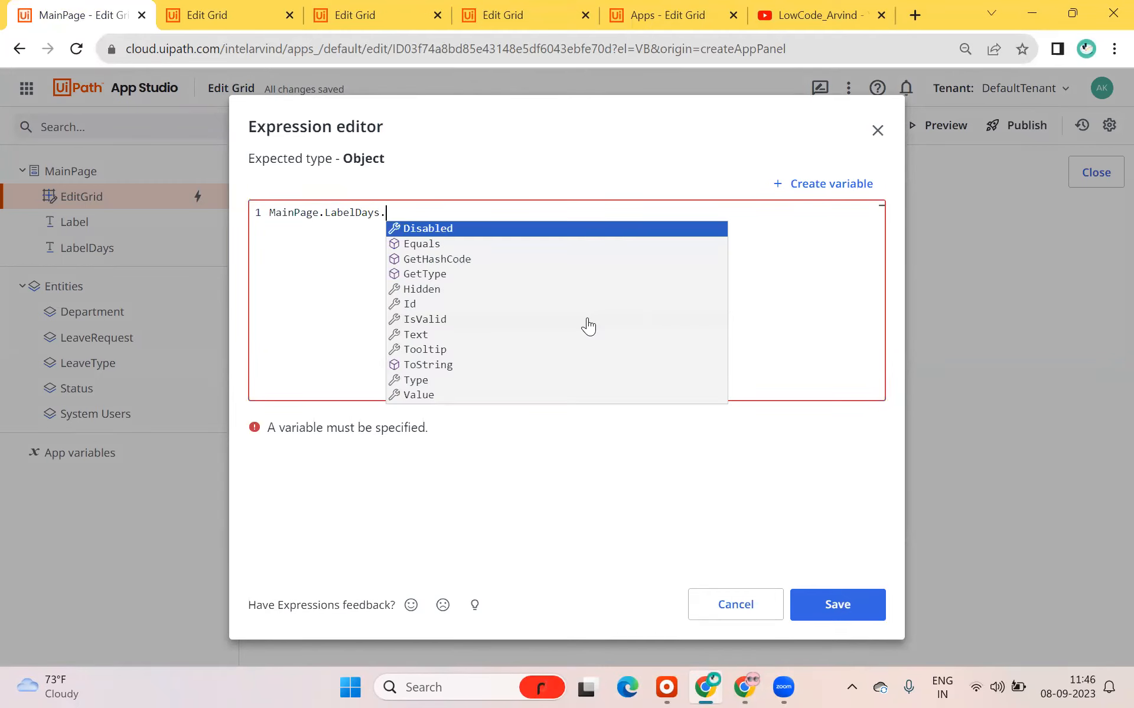
text(va)
key(Return)
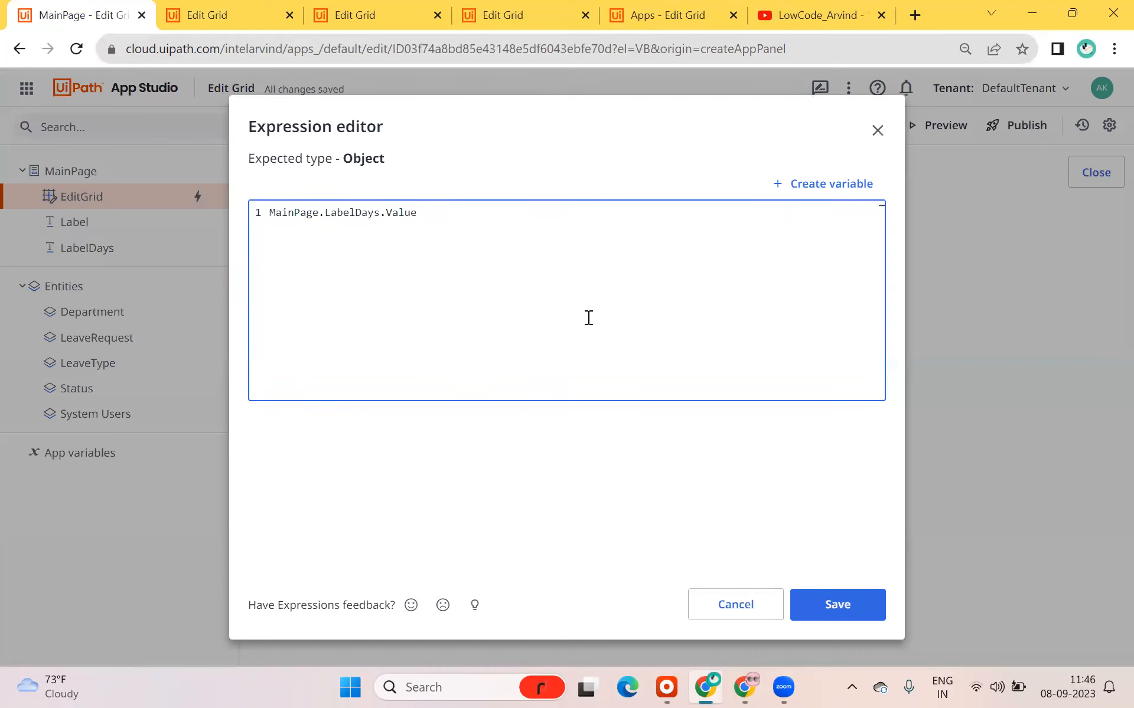
click(835, 614)
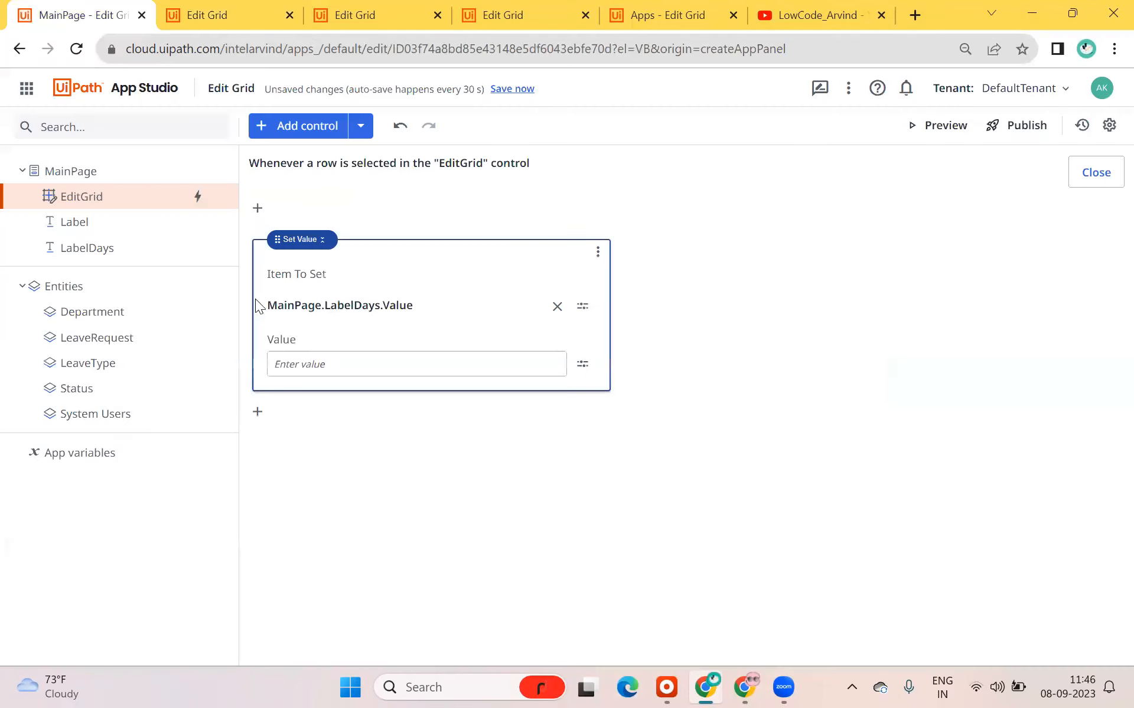
- Begin the Set Value action's Value expression with MainPage.EditGrid
click(583, 364)
click(632, 396)
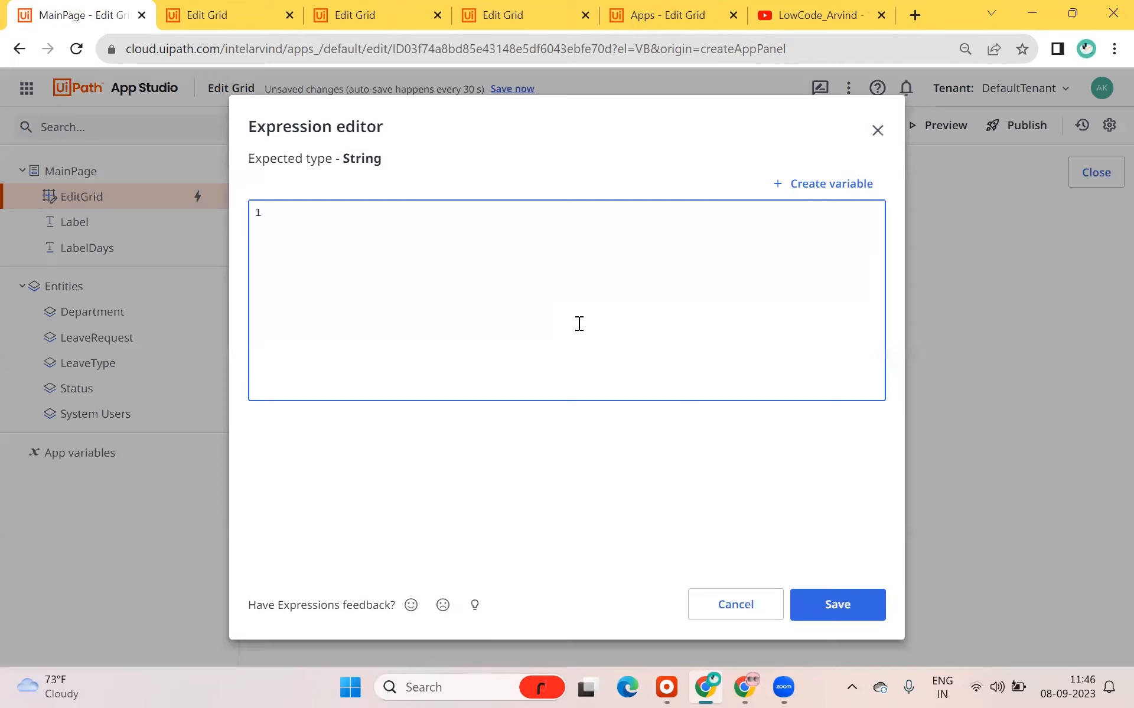
text(edi)
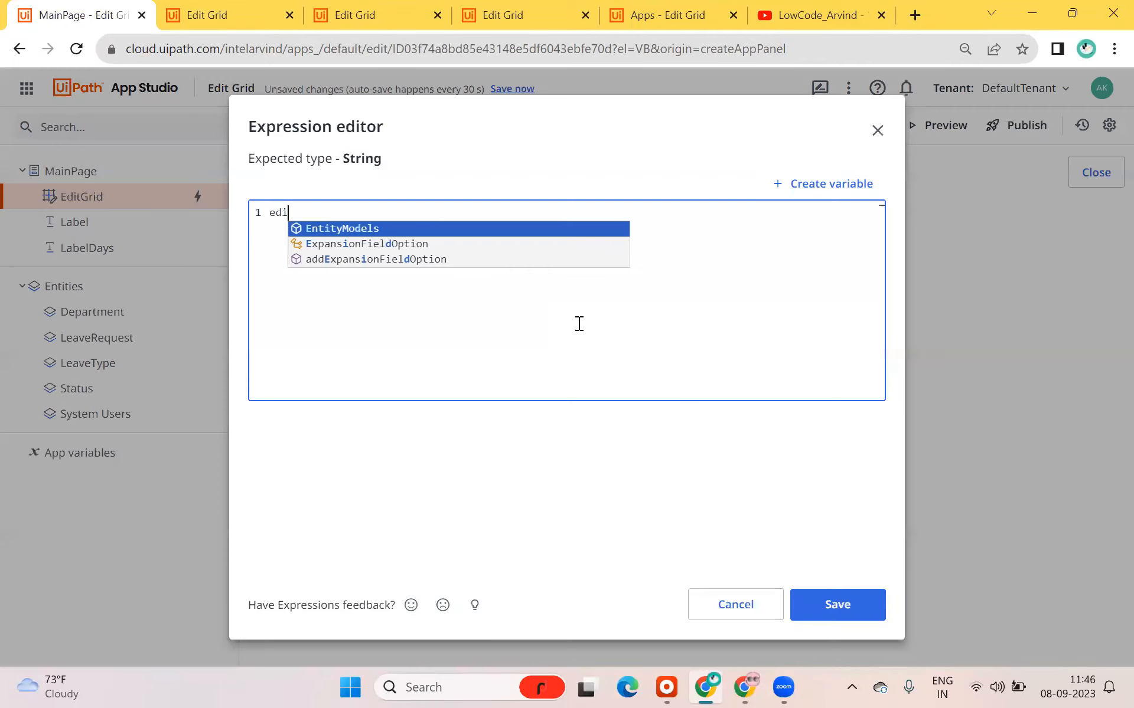
key(BackSpace)
key(BackSpace)
key(BackSpace)
text(Ma)
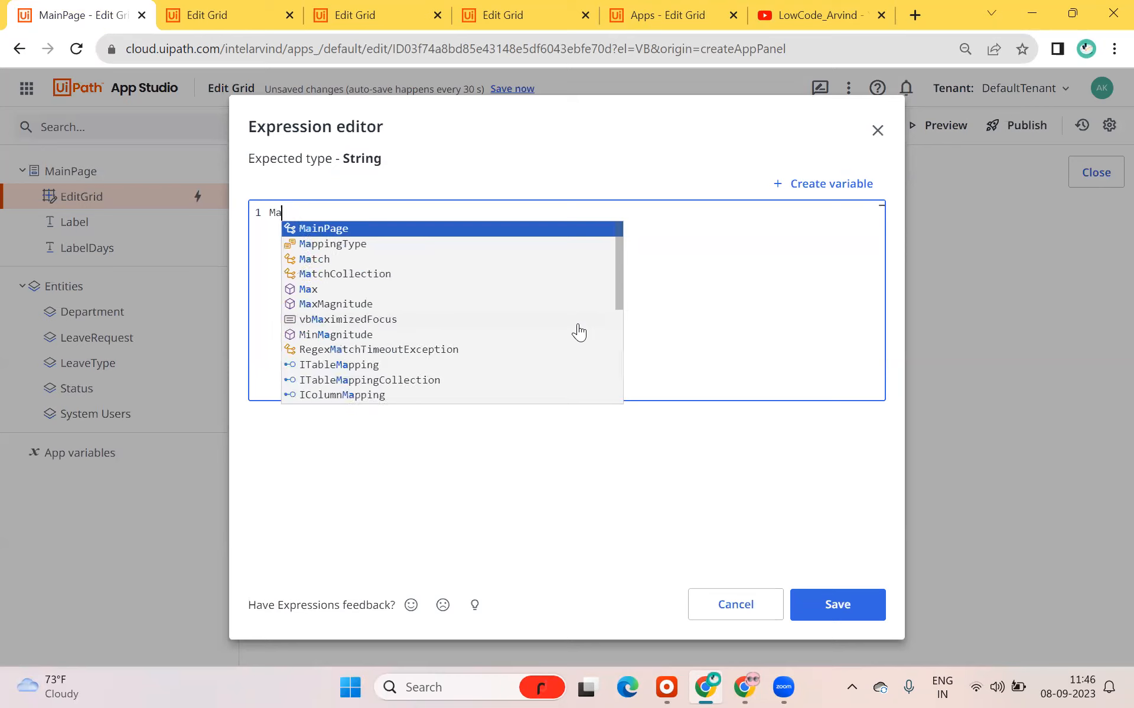
key(Tab)
text(.ed)
key(Tab)
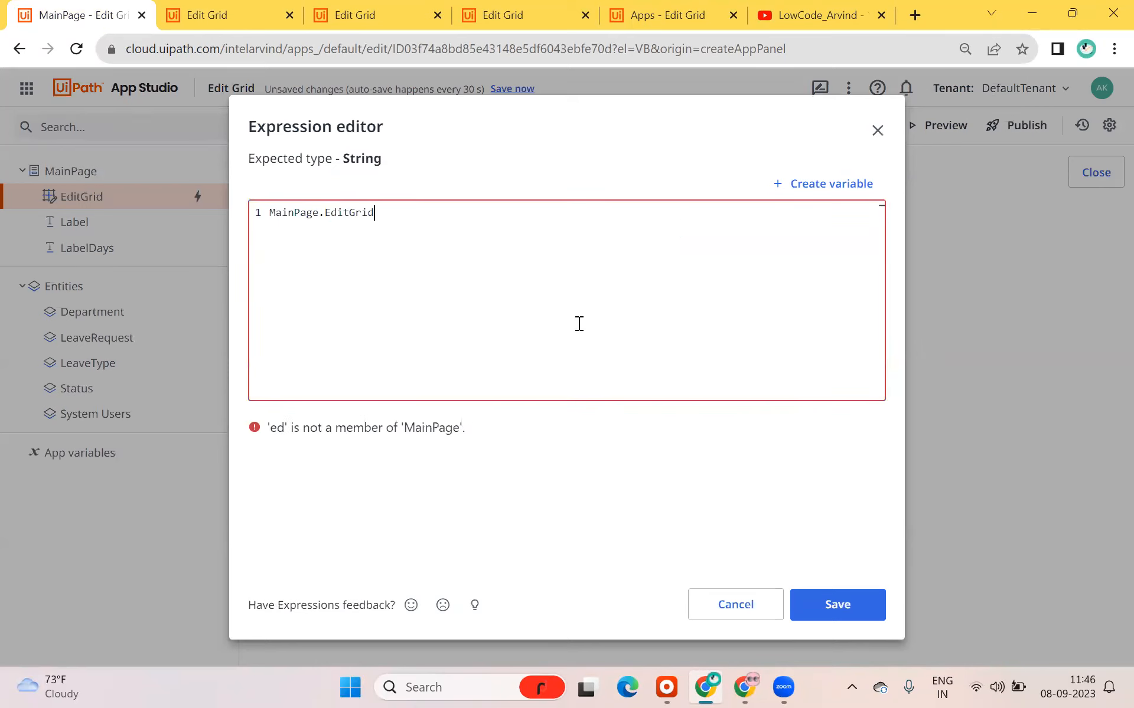
- Complete the Value expression with .SelectedItem.Days.ToString after the grid reference and save it
text(.se)
key(Down)
key(Down)
key(Down)
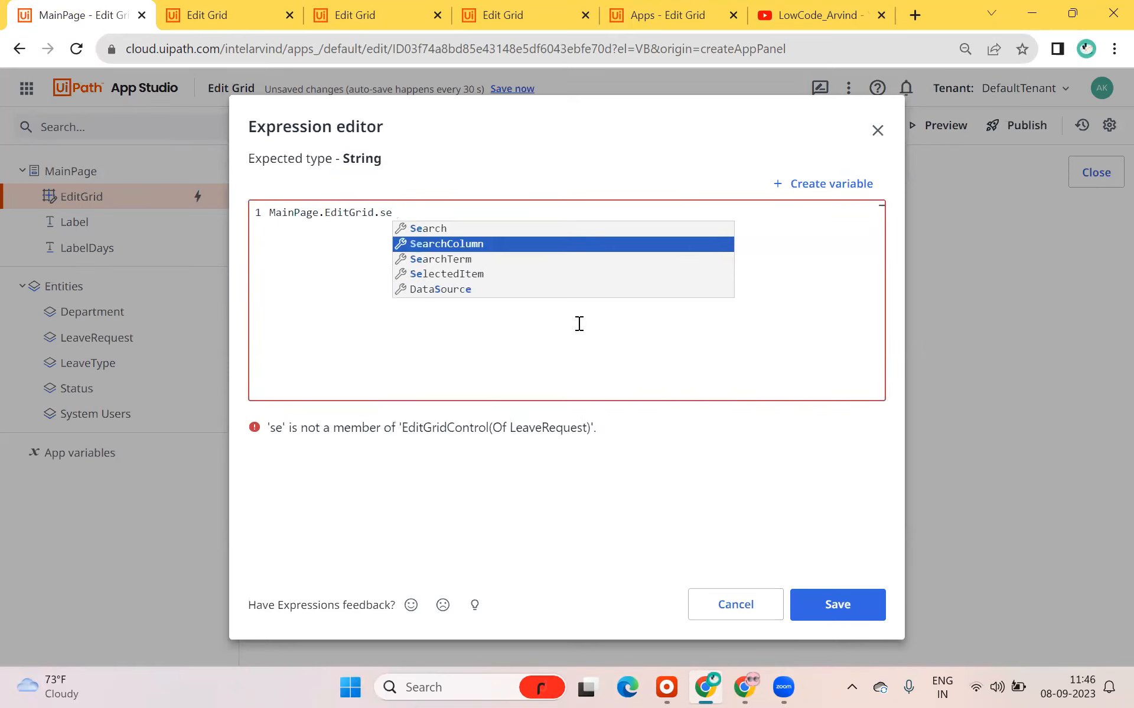
key(Tab)
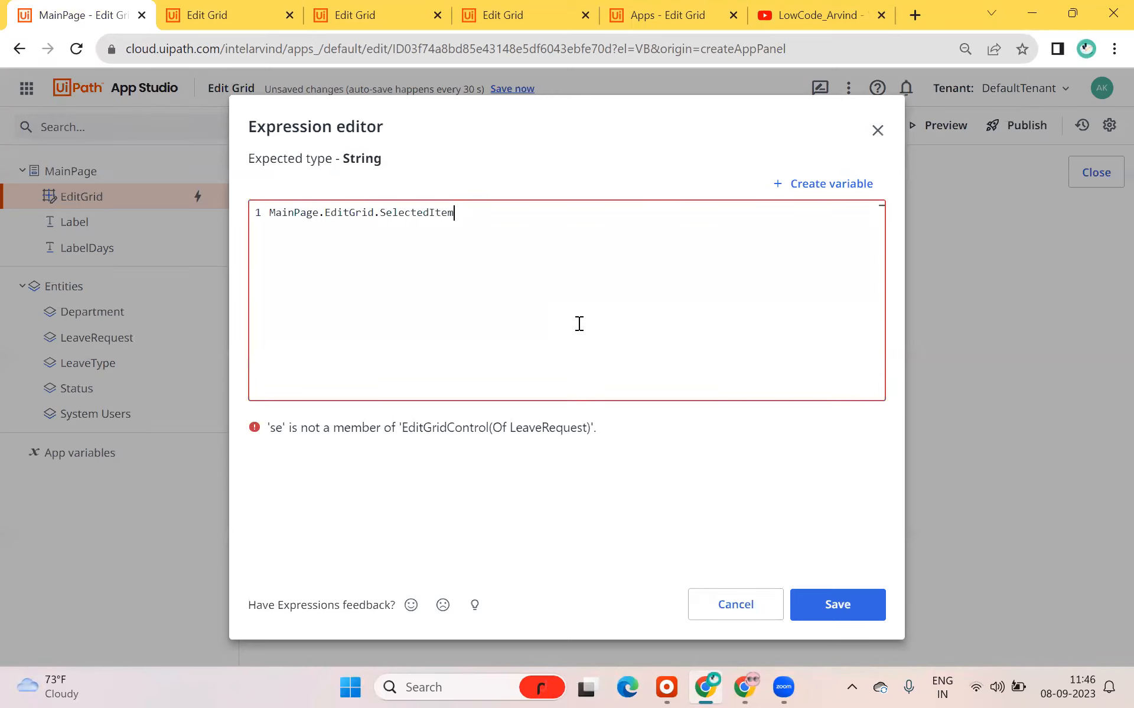
text(.)
key(Down)
key(Down)
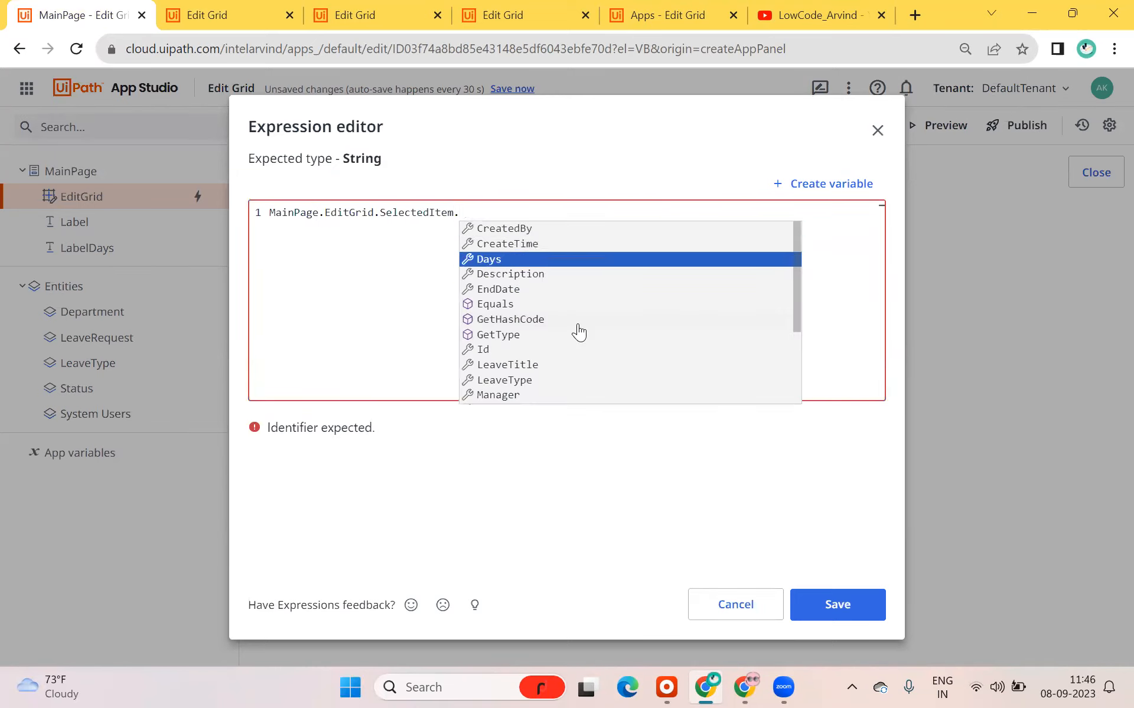
key(Tab)
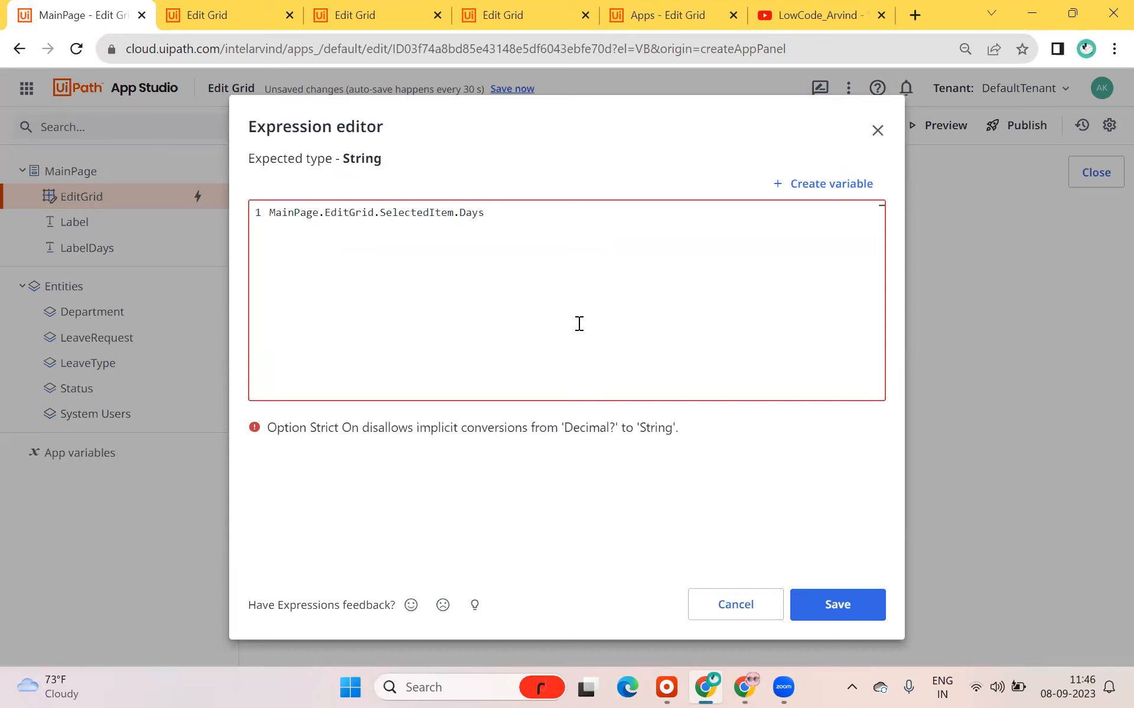
text(.ToS)
key(Tab)
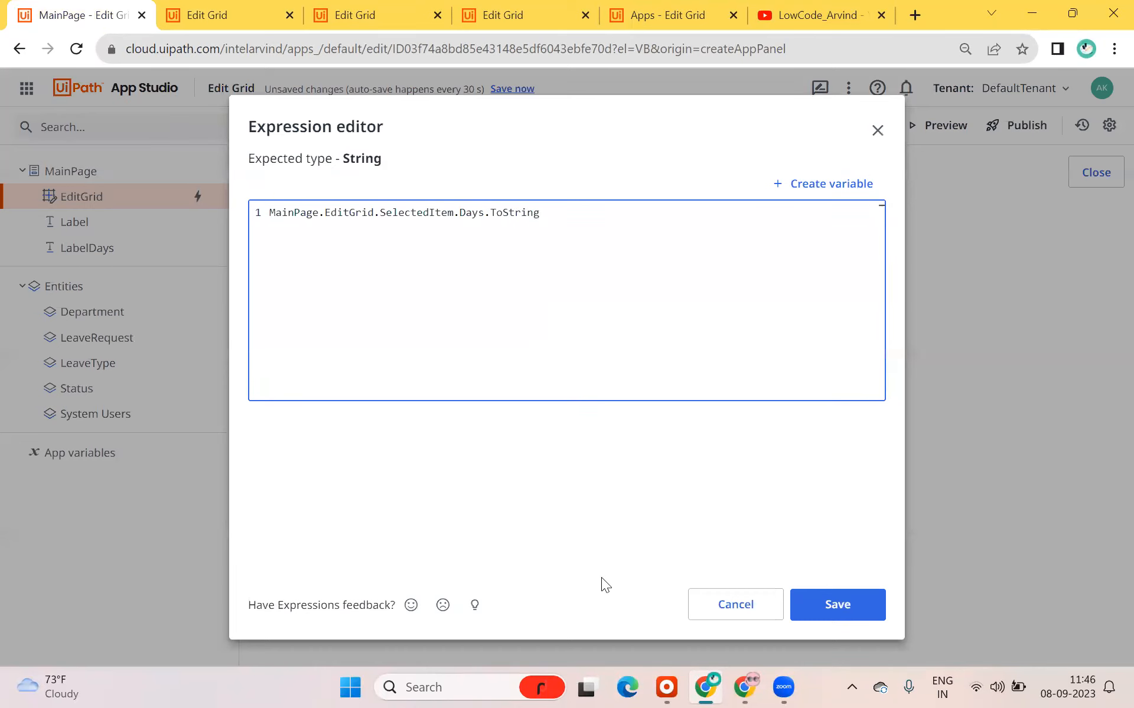
click(863, 611)
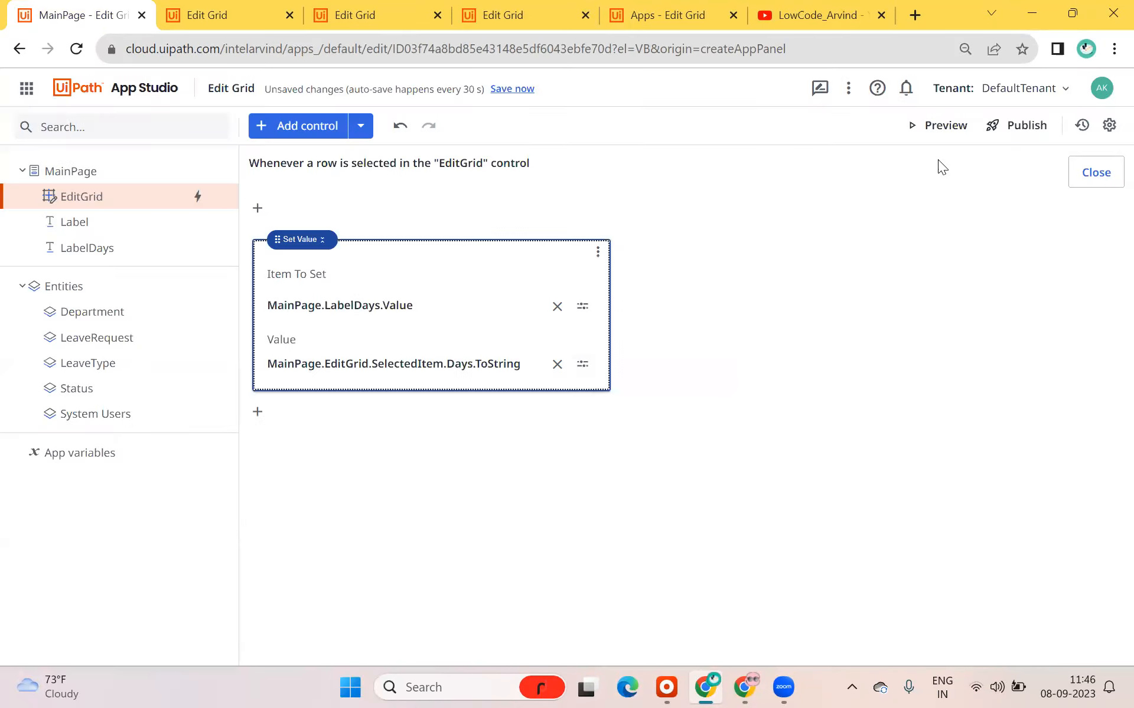
- Preview the app and select the existing leave record to test the Row selected rule on the label
click(944, 126)
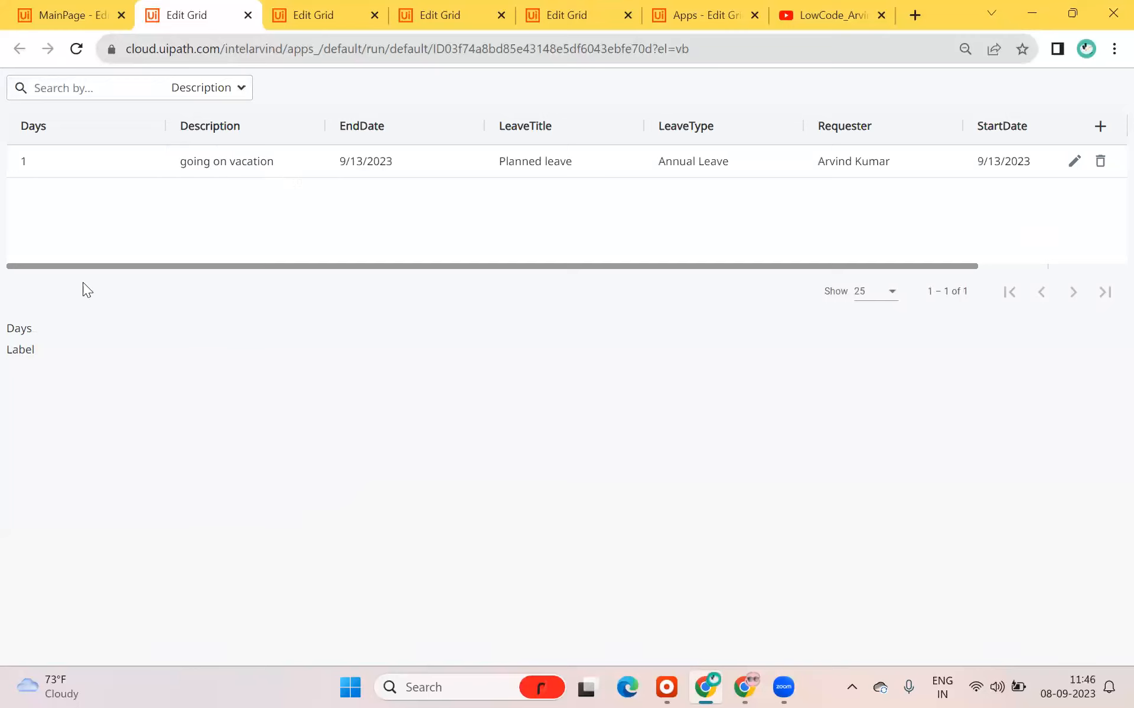
click(237, 165)
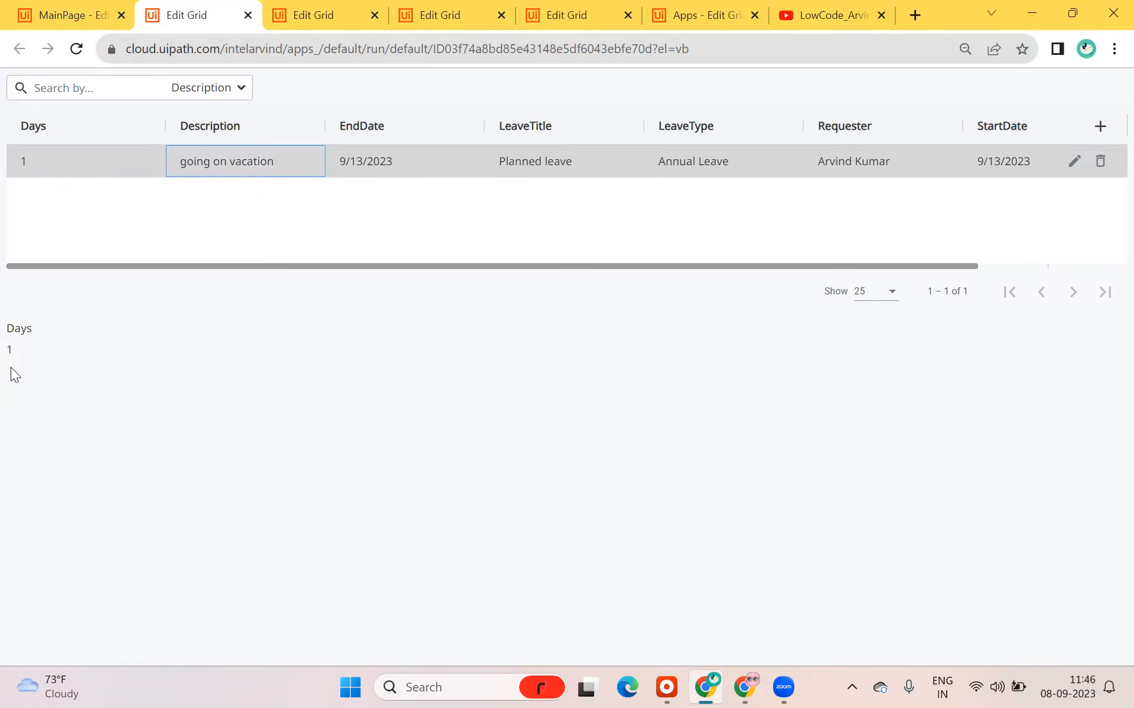
- Close the Row selected rule in the app editor and create a Row added rule with a Create Entity Record action
click(129, 10)
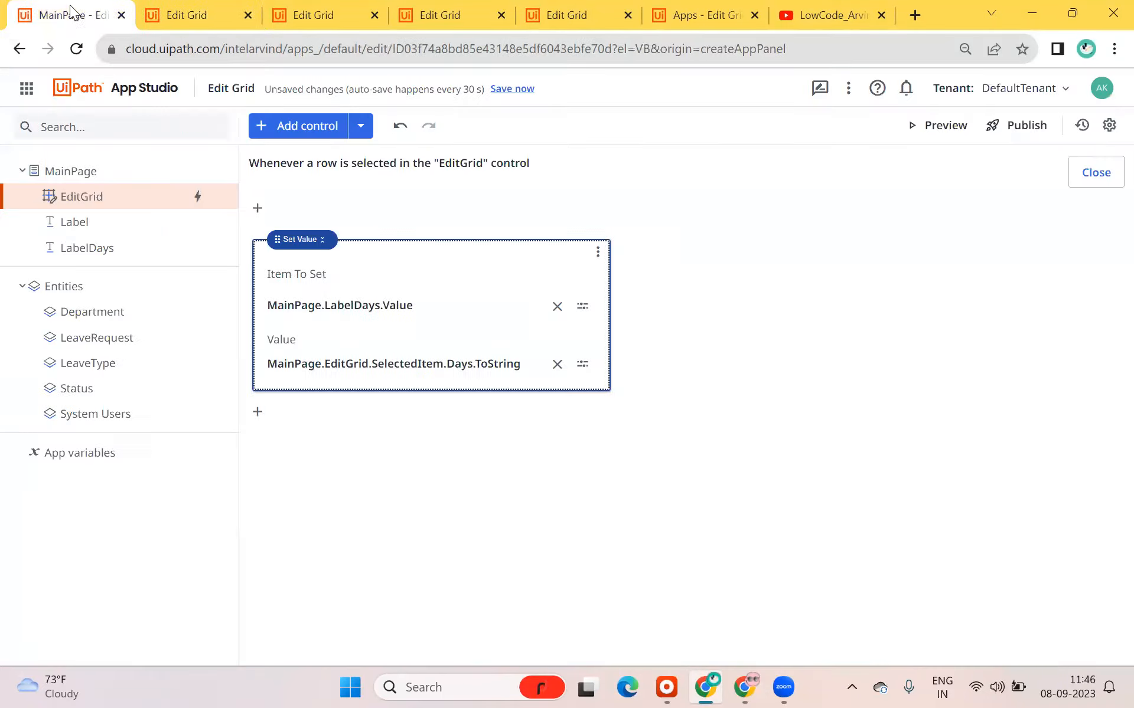
click(1079, 185)
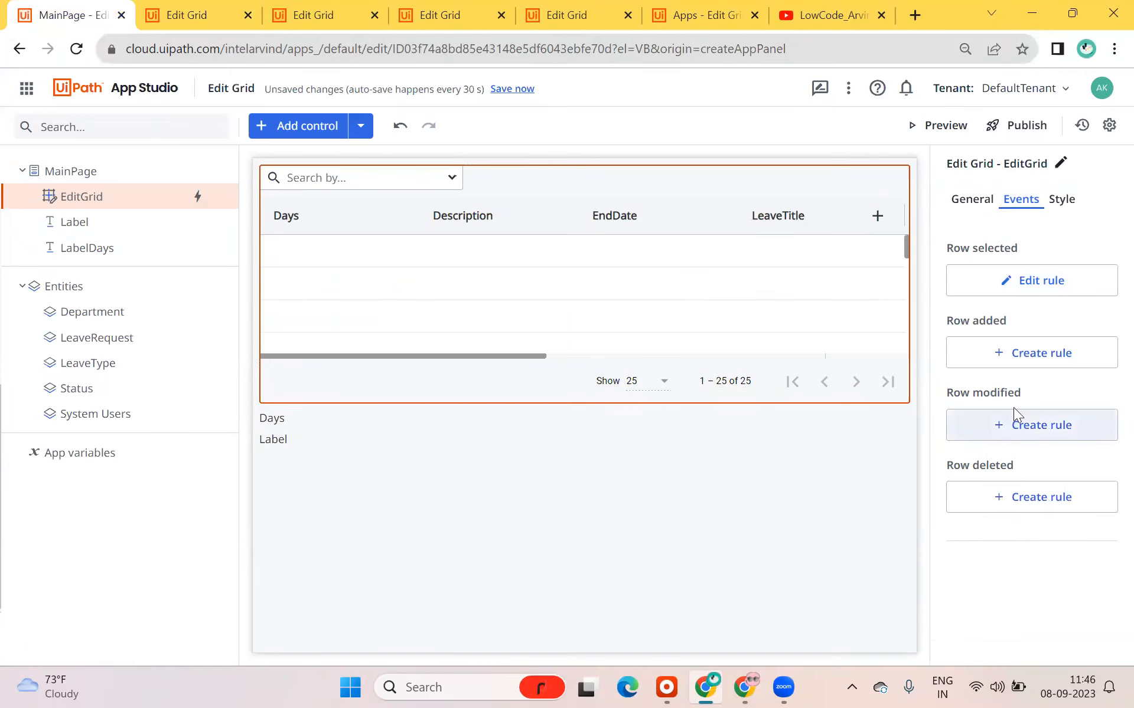
click(994, 357)
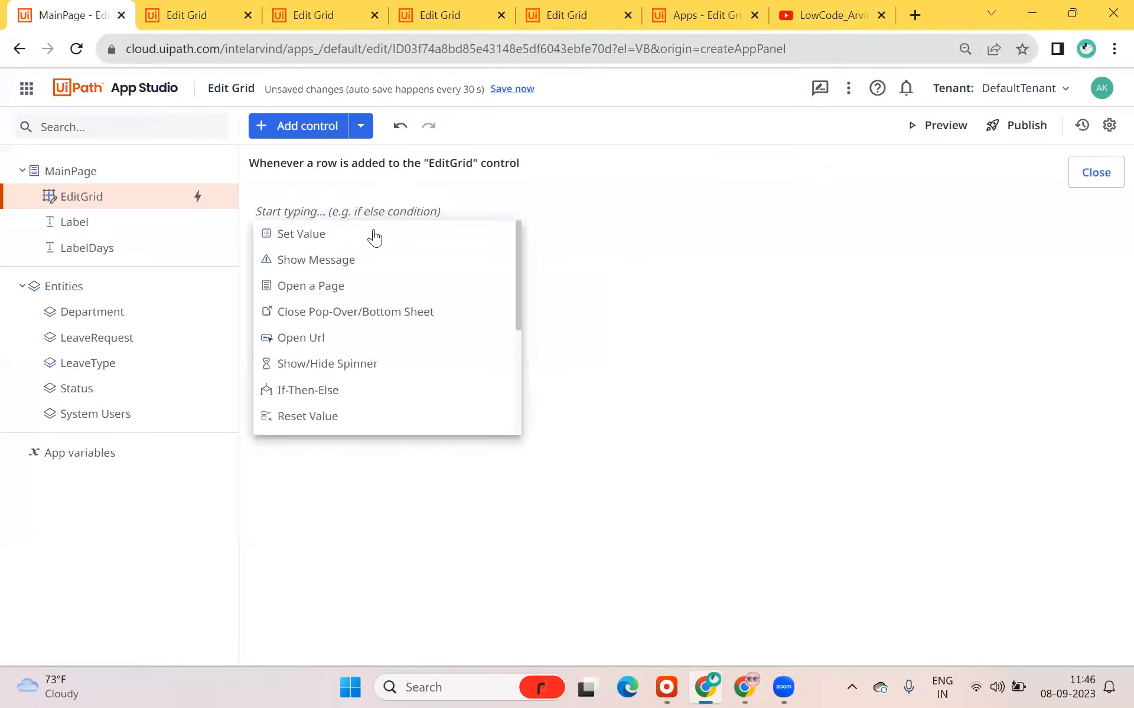
scroll(428, 354, down, 3)
scroll(427, 375, up, 3)
scroll(425, 375, down, 1)
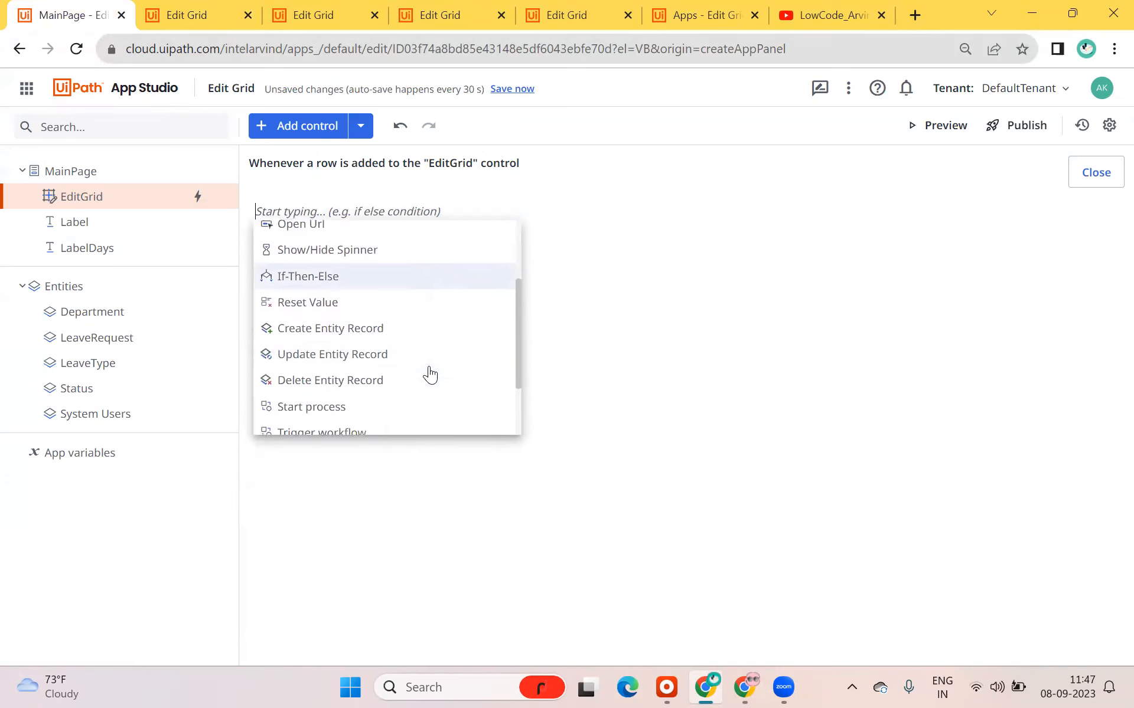
click(347, 330)
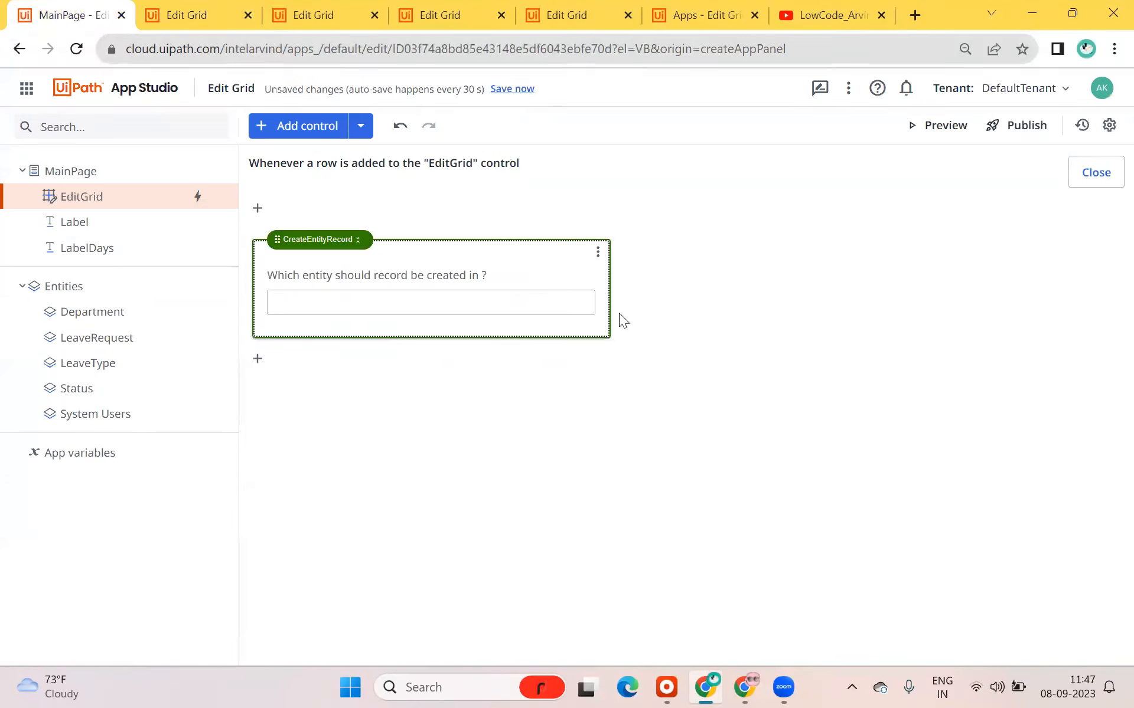
- Choose LeaveRequest as the entity in which the Create Entity Record action creates the record
click(543, 304)
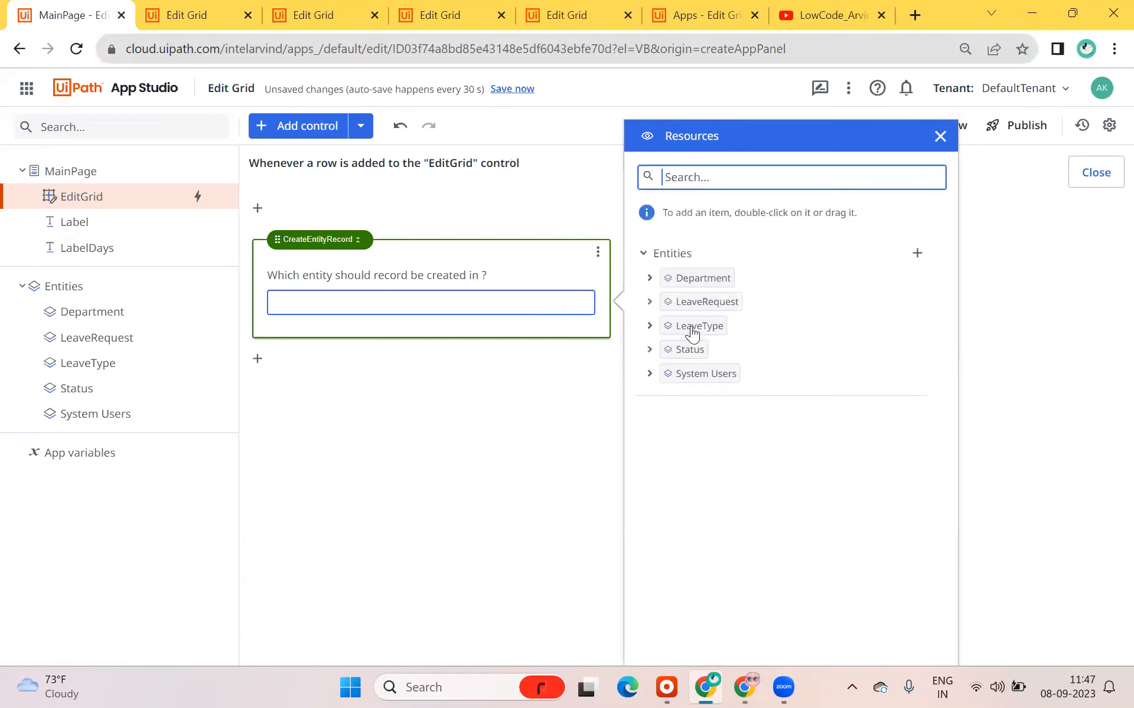
click(677, 305)
double_click(677, 306)
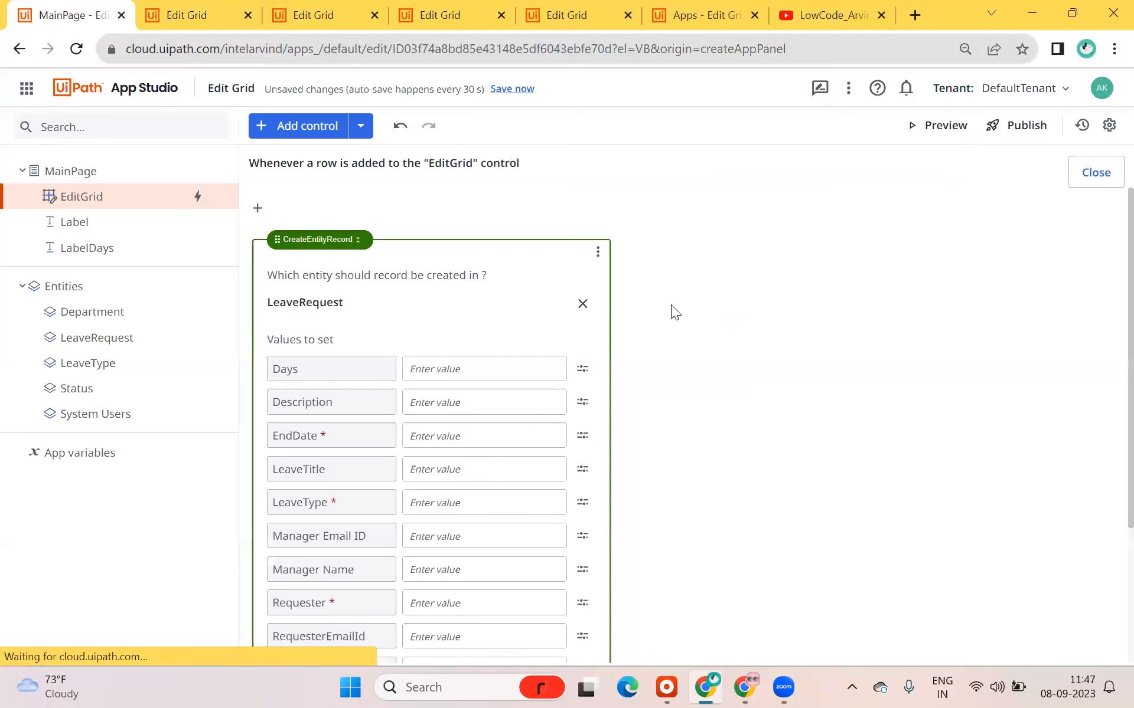
scroll(461, 479, down, 2)
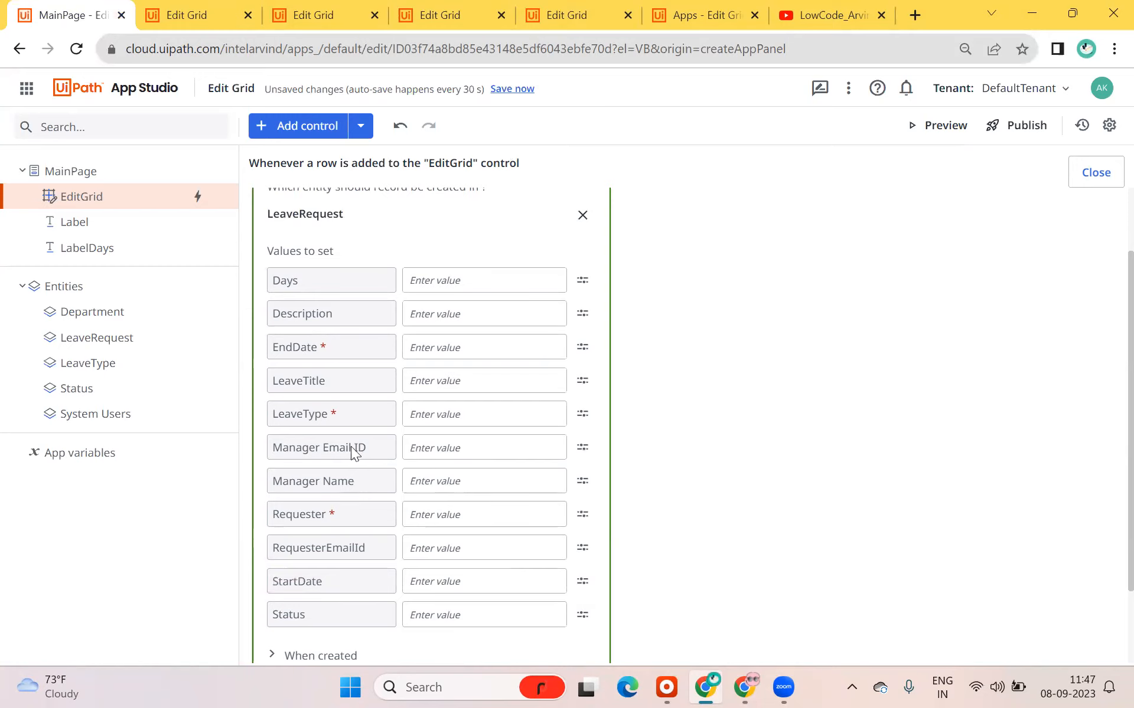
- Switch to Data Service, search the entities for "leave" and open the LeaveRequest entity
click(26, 89)
click(86, 506)
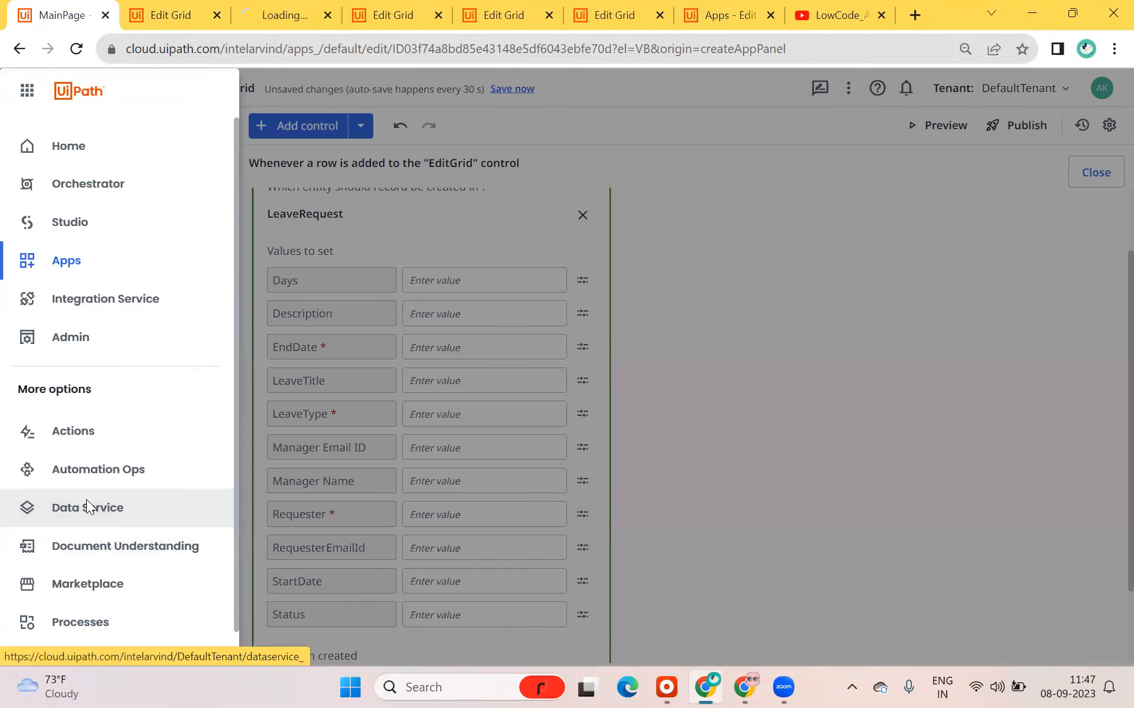
click(268, 8)
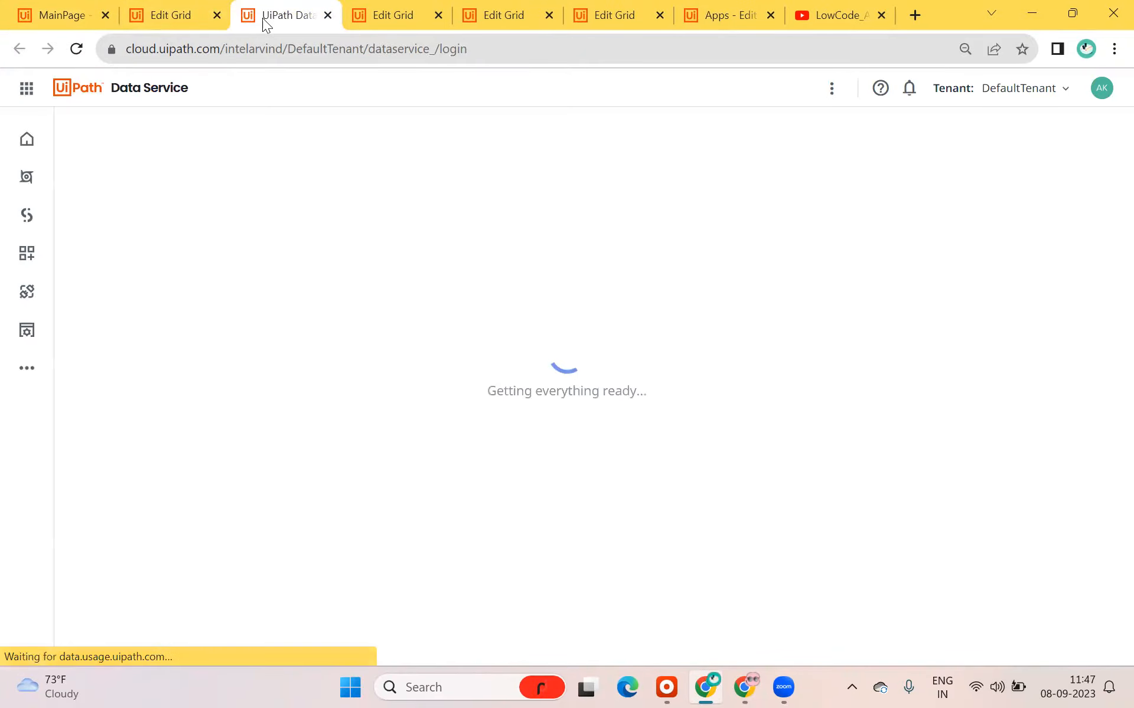
click(136, 198)
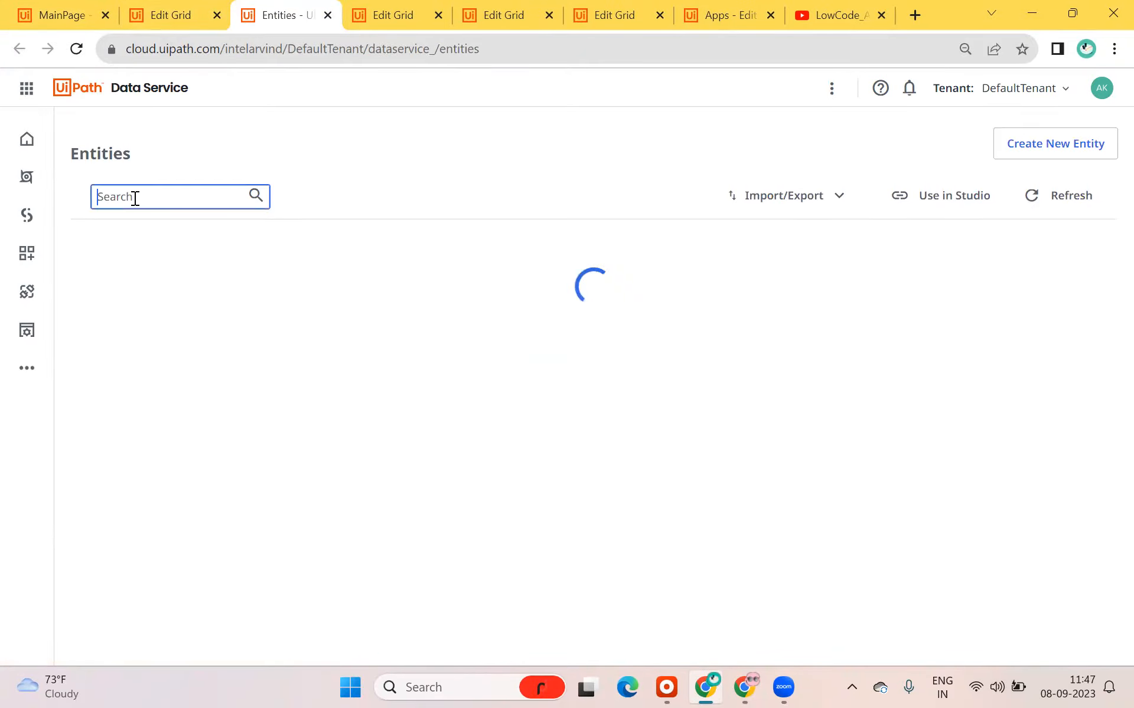
text(leave)
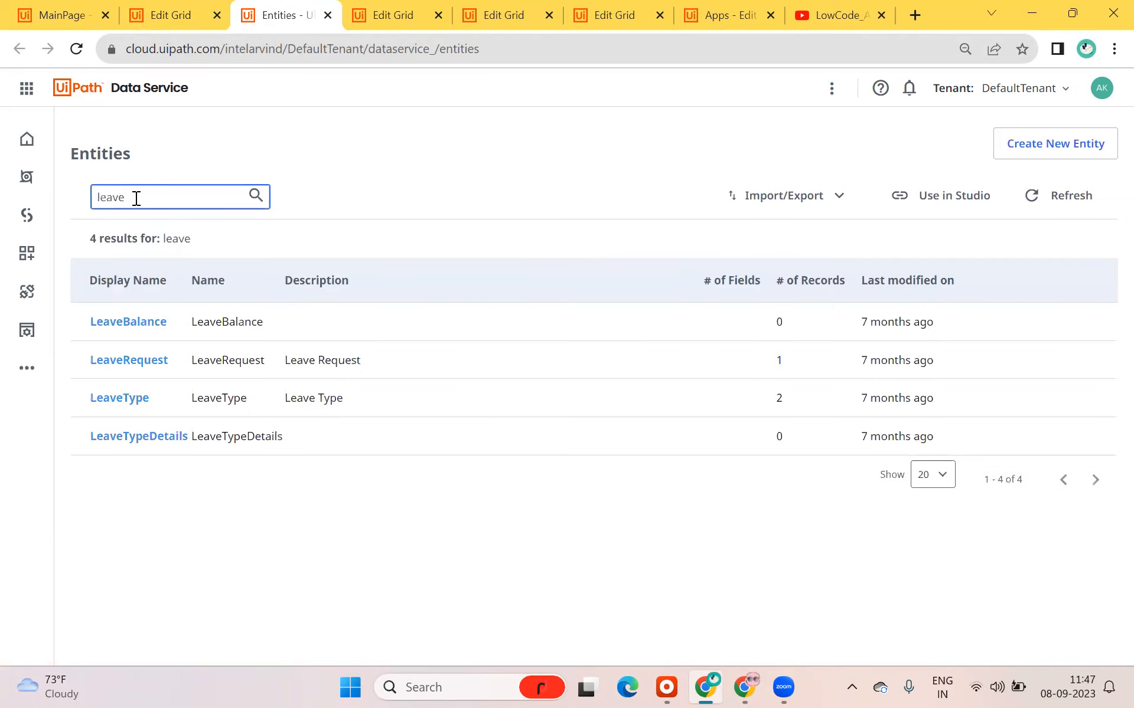
click(145, 362)
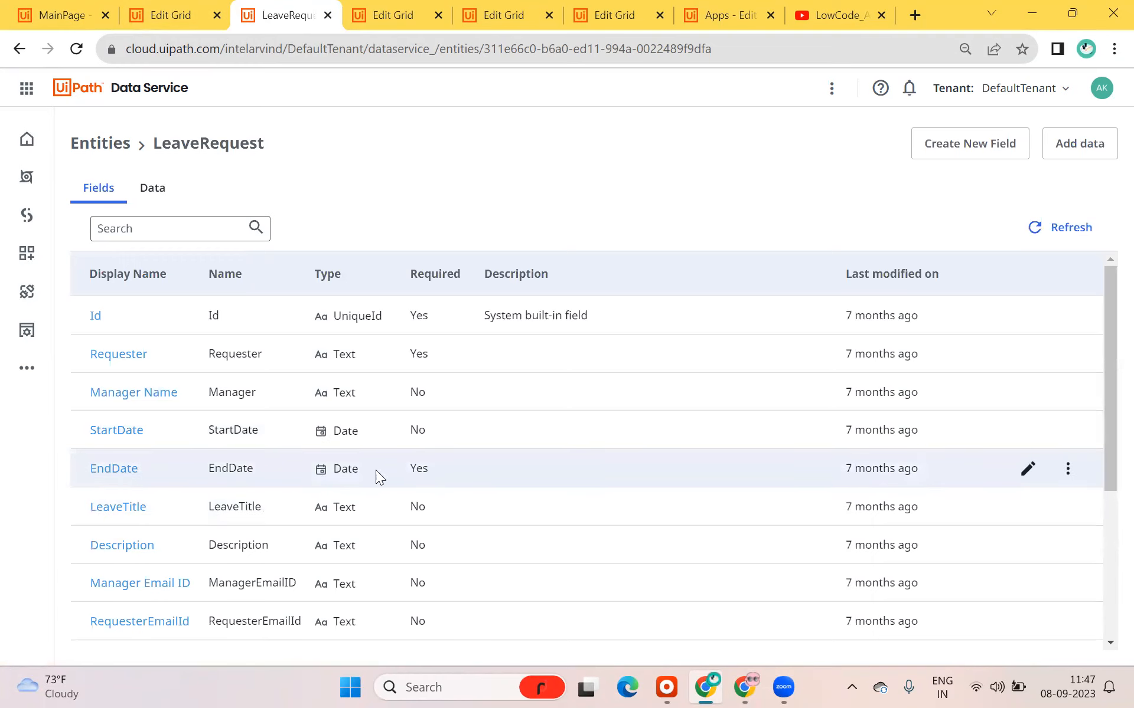
- Make the EndDate field of LeaveRequest not required, save it and refresh the field list
click(1030, 470)
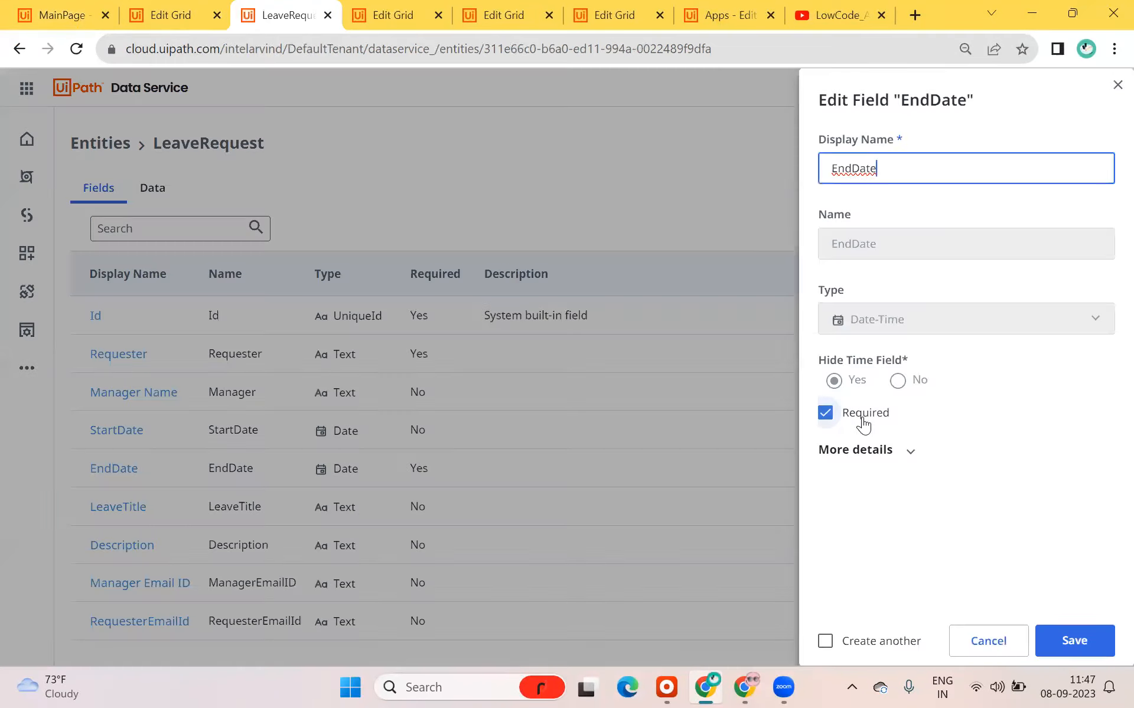
click(862, 413)
click(1102, 642)
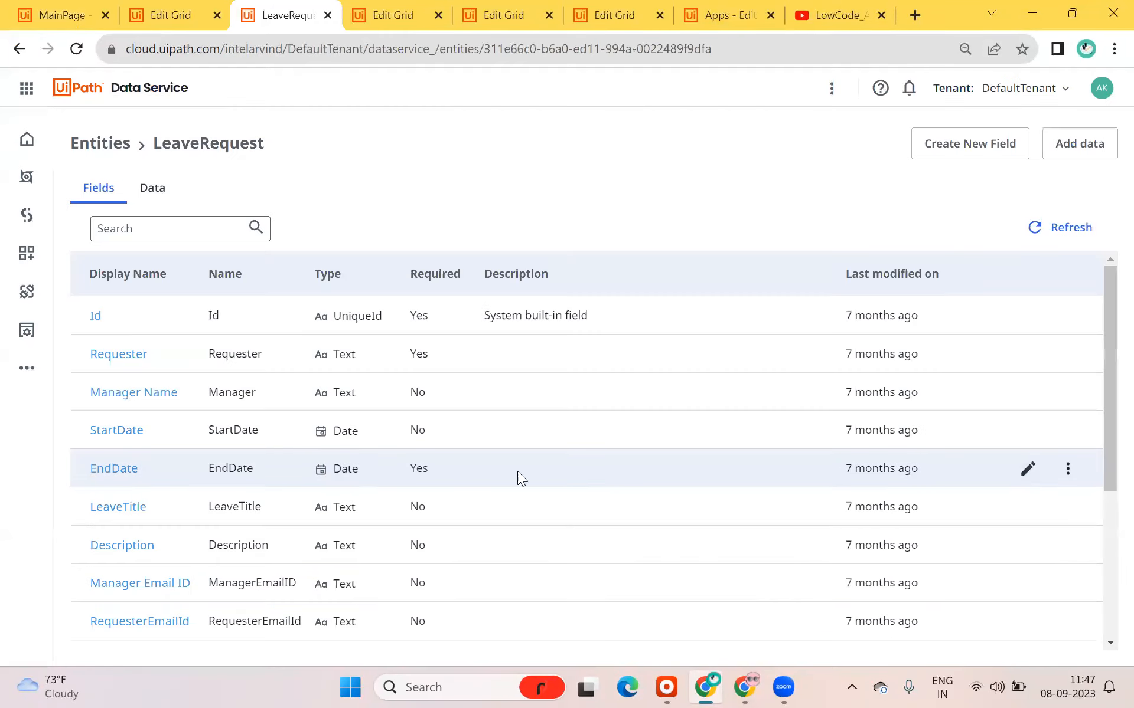
scroll(564, 480, down, 4)
click(1046, 227)
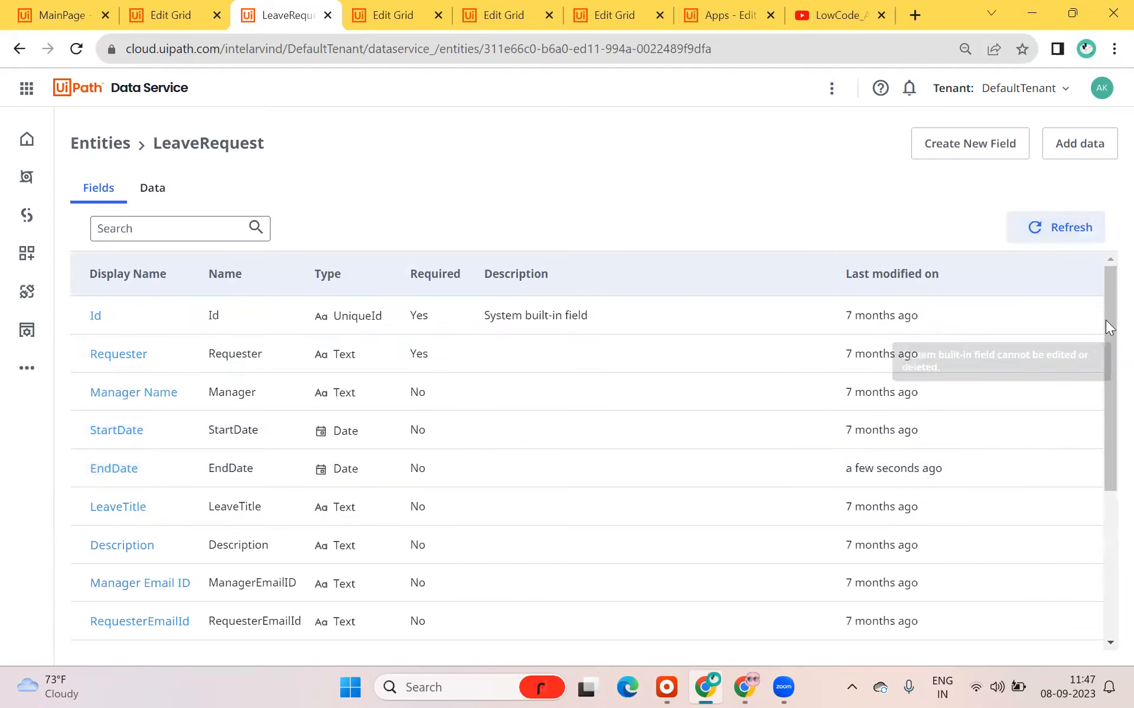
- Make the Requester field of LeaveRequest not required and save the change
click(1030, 355)
click(838, 363)
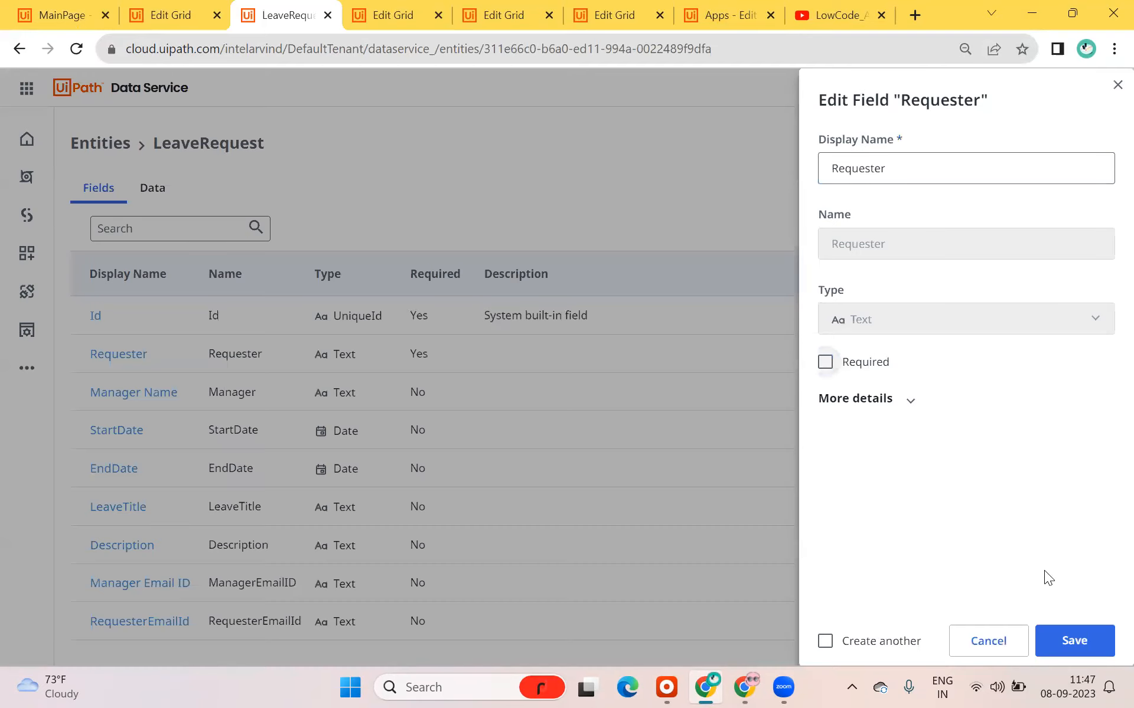
click(1106, 643)
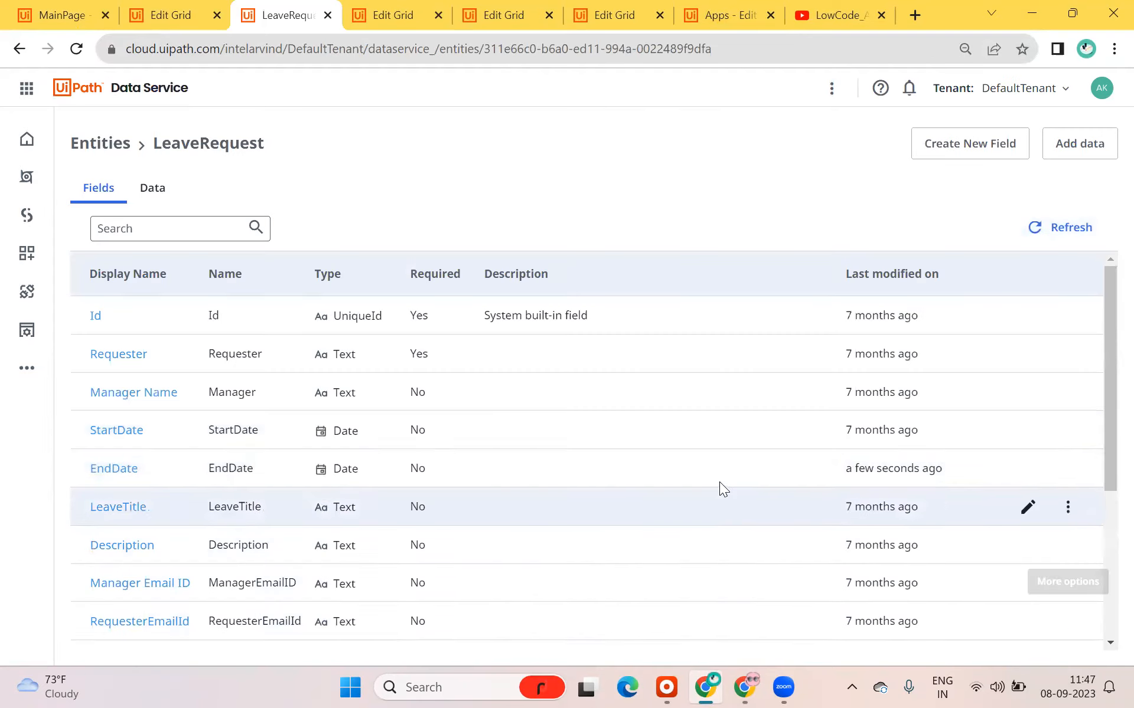
- Make the LeaveType relationship field of LeaveRequest not required and save the change
scroll(710, 483, down, 5)
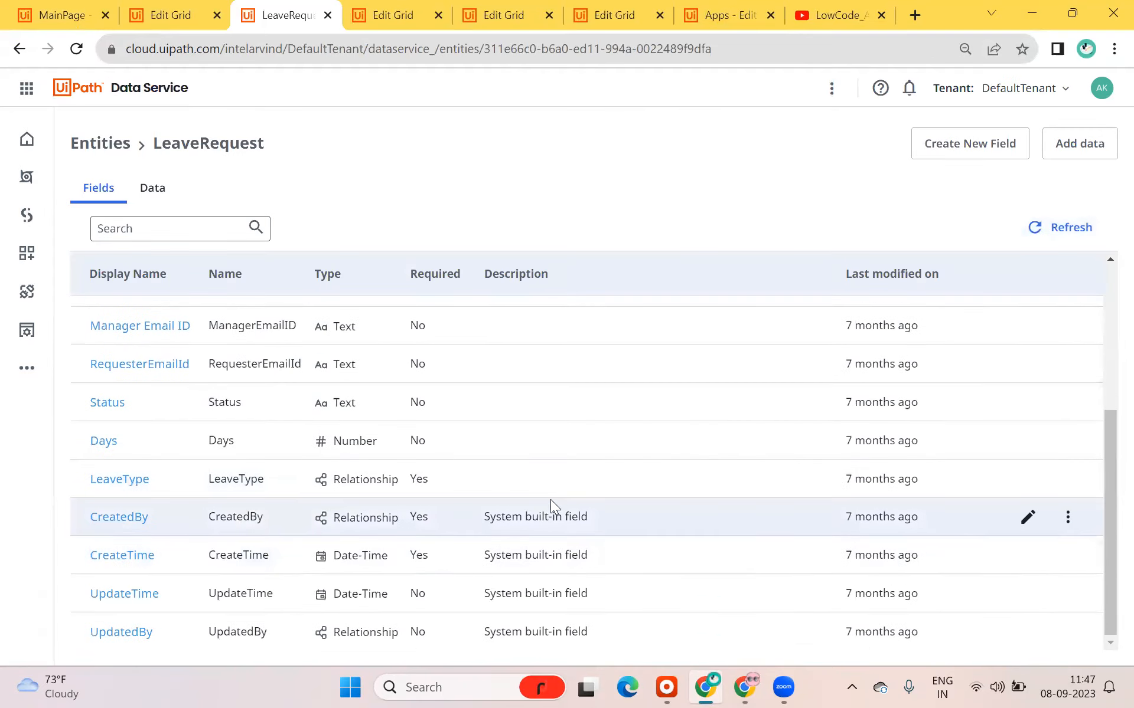
click(1022, 483)
click(824, 521)
click(1083, 639)
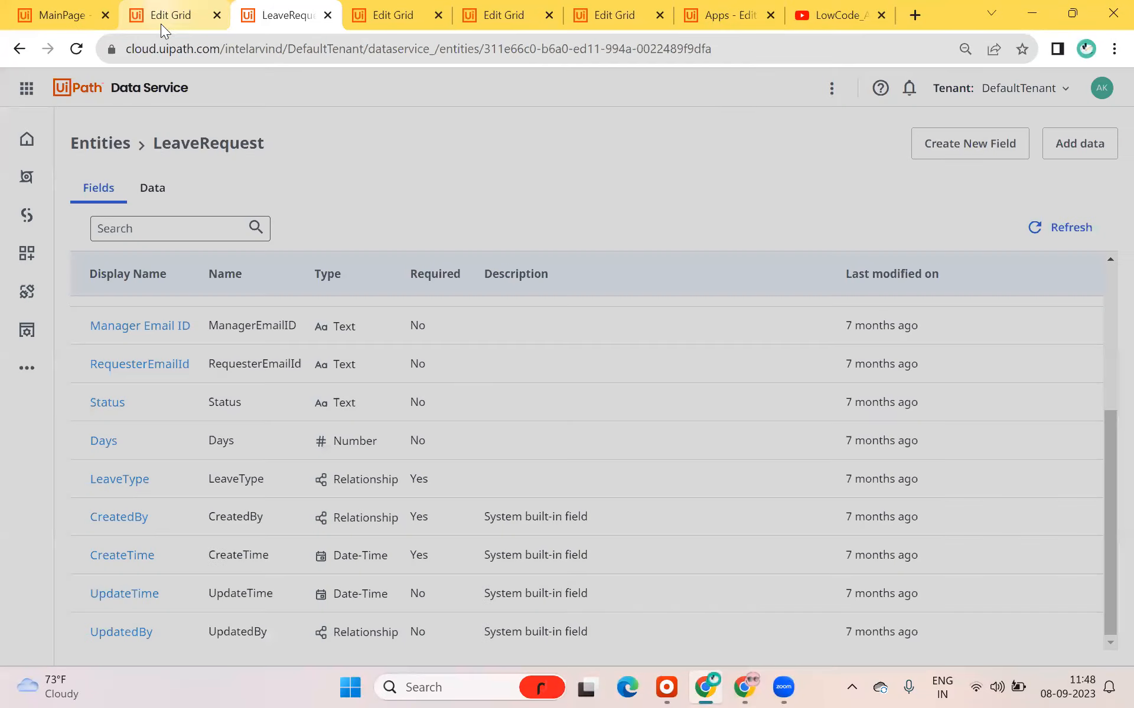
- Switch back to the app editor, close the Row added rule and reload the page to refresh the entity fields
click(163, 15)
click(40, 15)
click(682, 484)
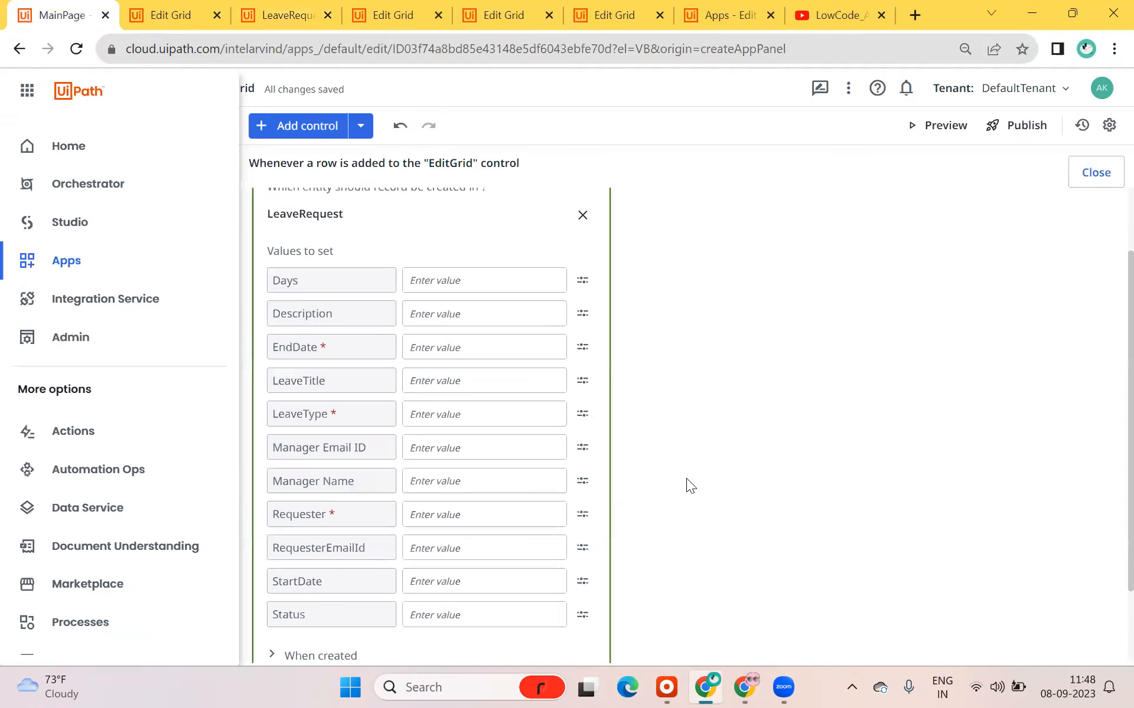
click(1105, 174)
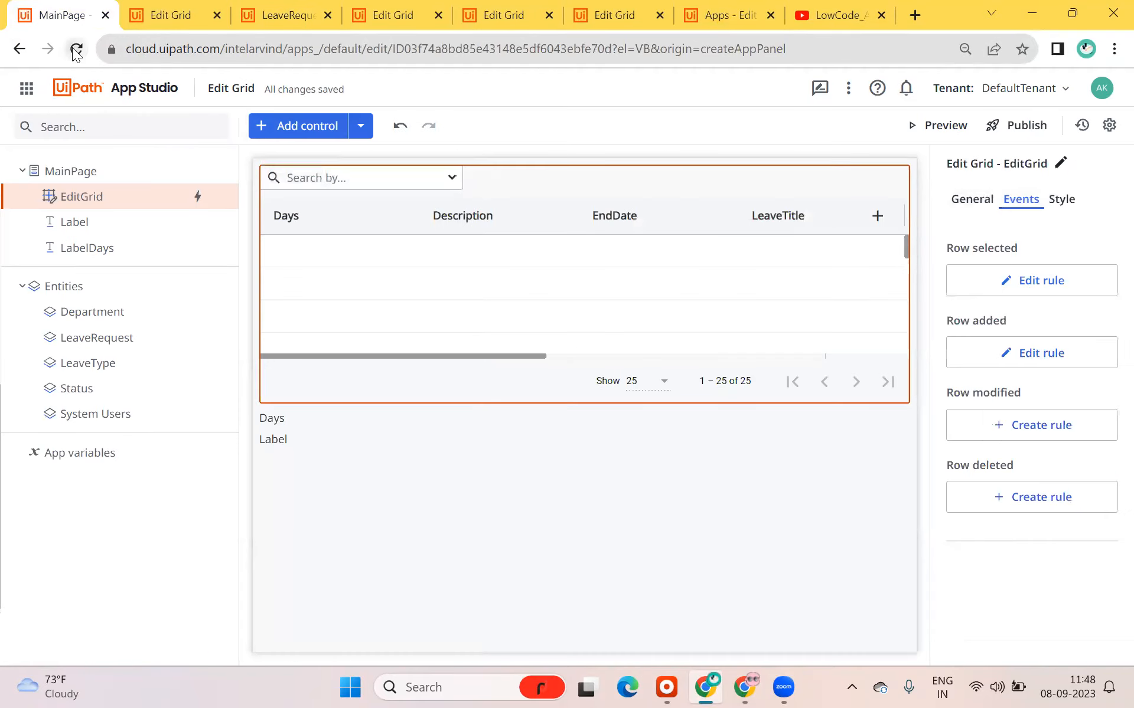
click(76, 49)
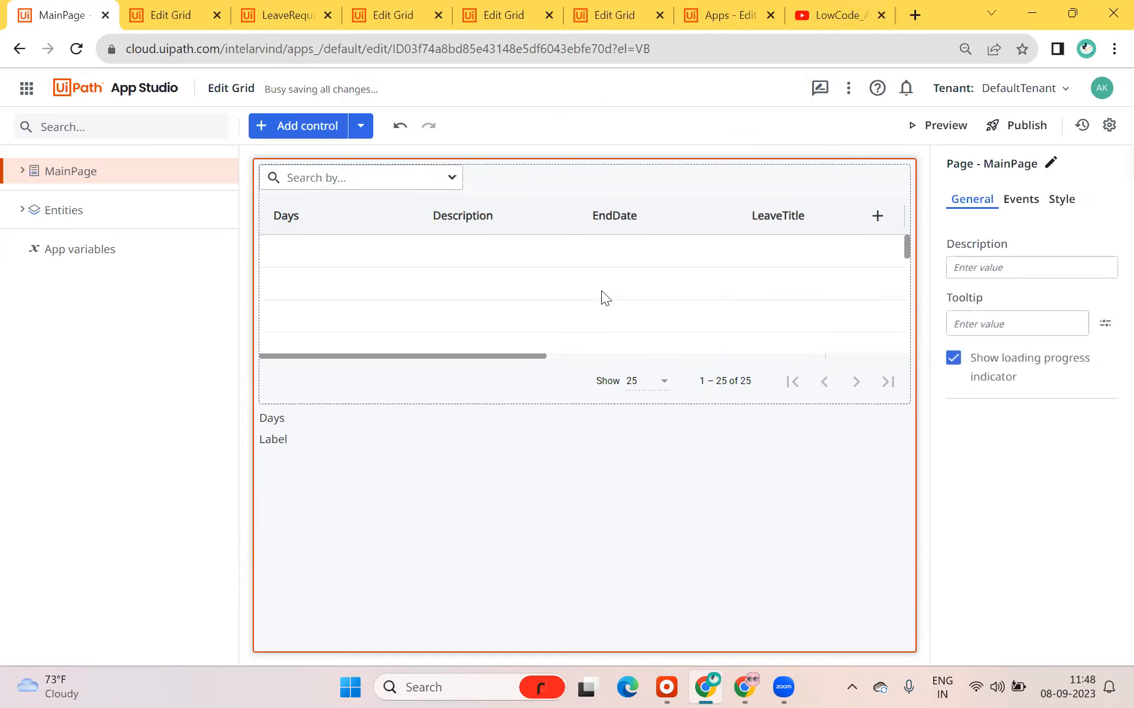
- Reopen the Edit Grid's Row added rule and check the LeaveRequest fields in its Create Entity Record action
click(666, 306)
click(1021, 199)
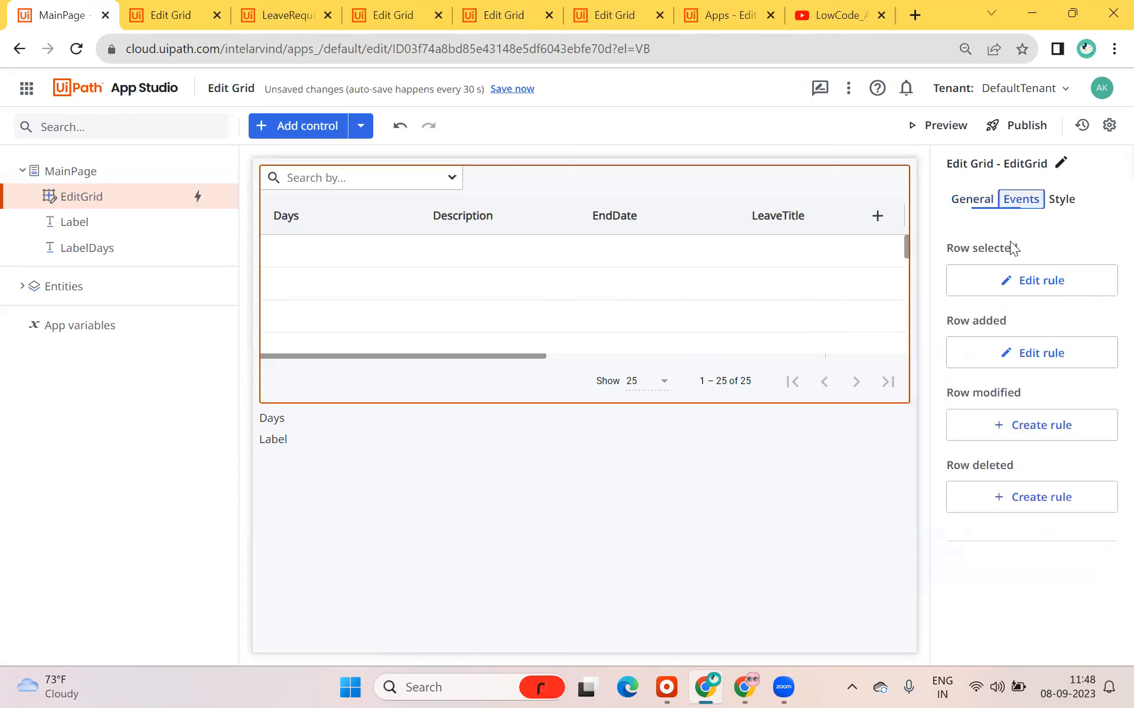
click(1032, 352)
scroll(493, 562, down, 3)
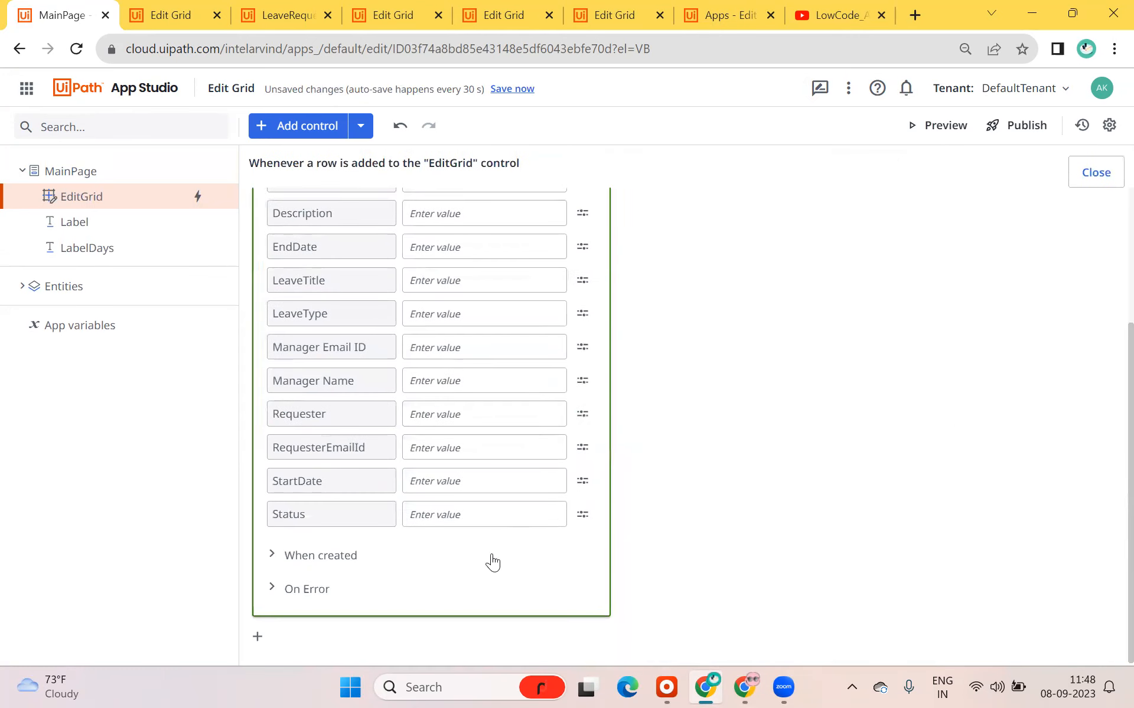
scroll(490, 543, up, 3)
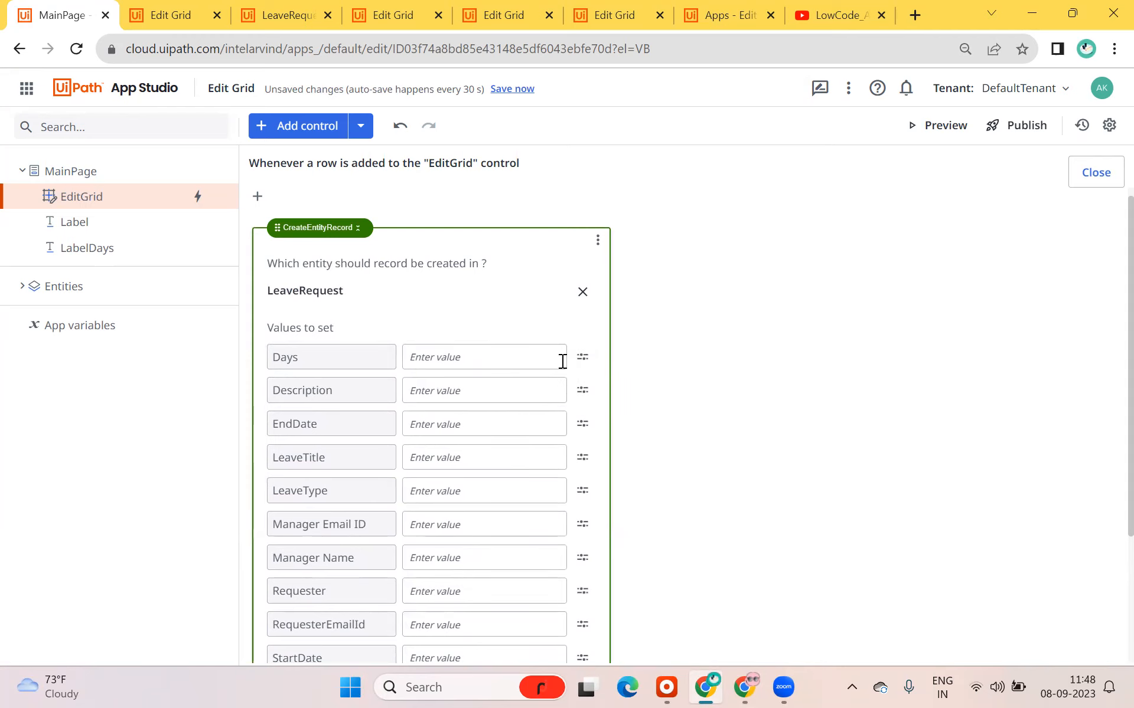
- Set the Days value of the Create Entity Record action to MainPage.EditGrid.NewItem.Days and save the expression
click(585, 359)
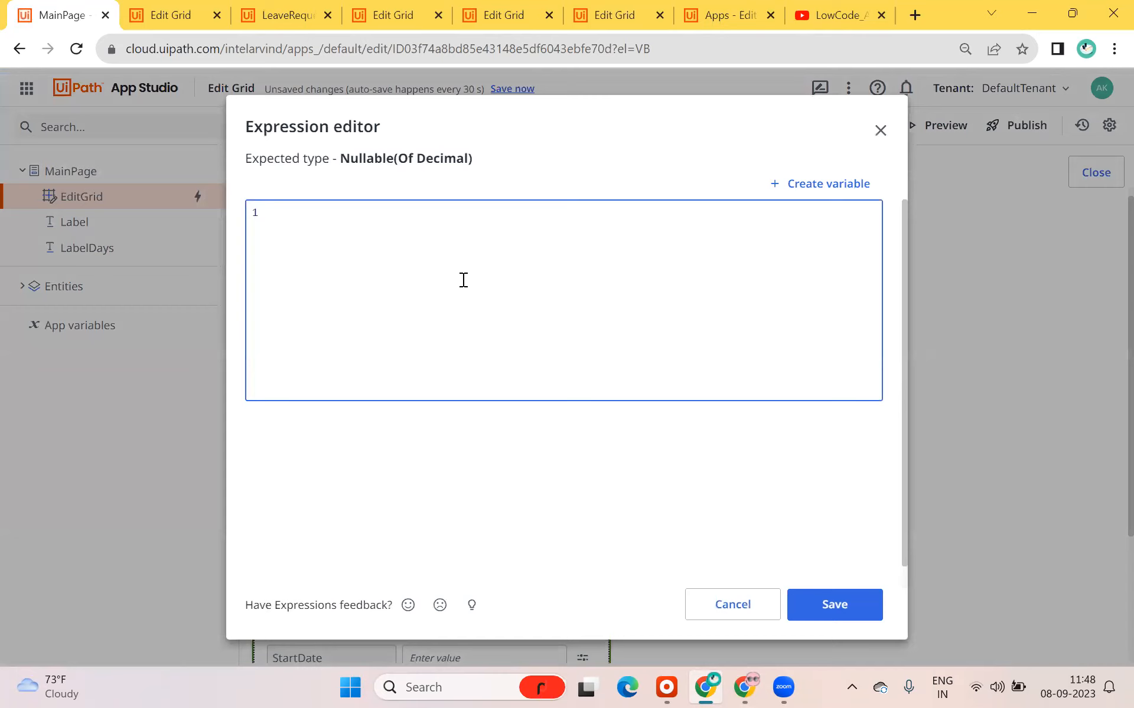
key(ctrl+space)
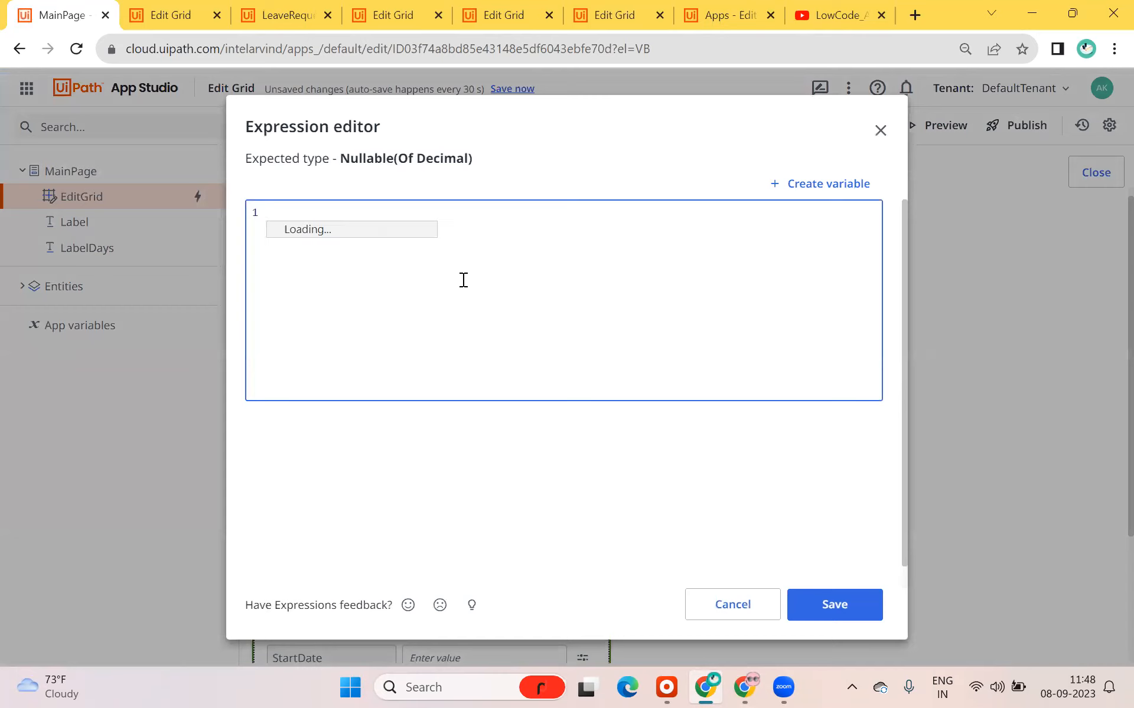
text(main)
key(Tab)
text(.e)
key(Tab)
text(.ne)
key(Tab)
text(.)
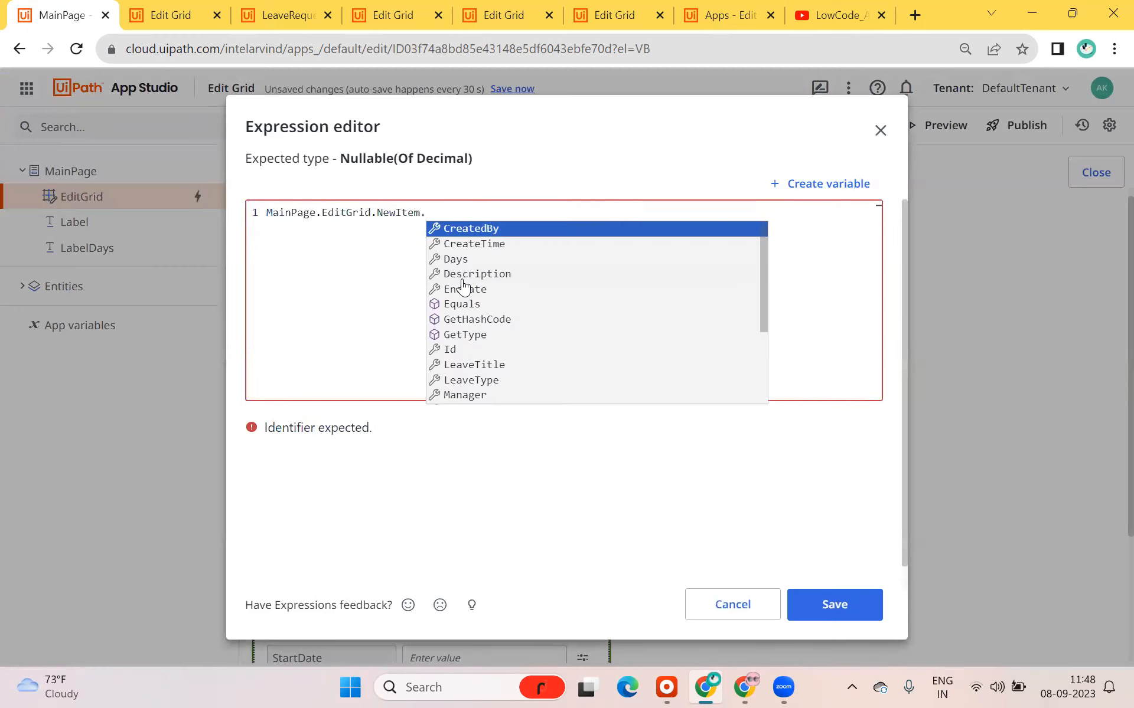
text(days)
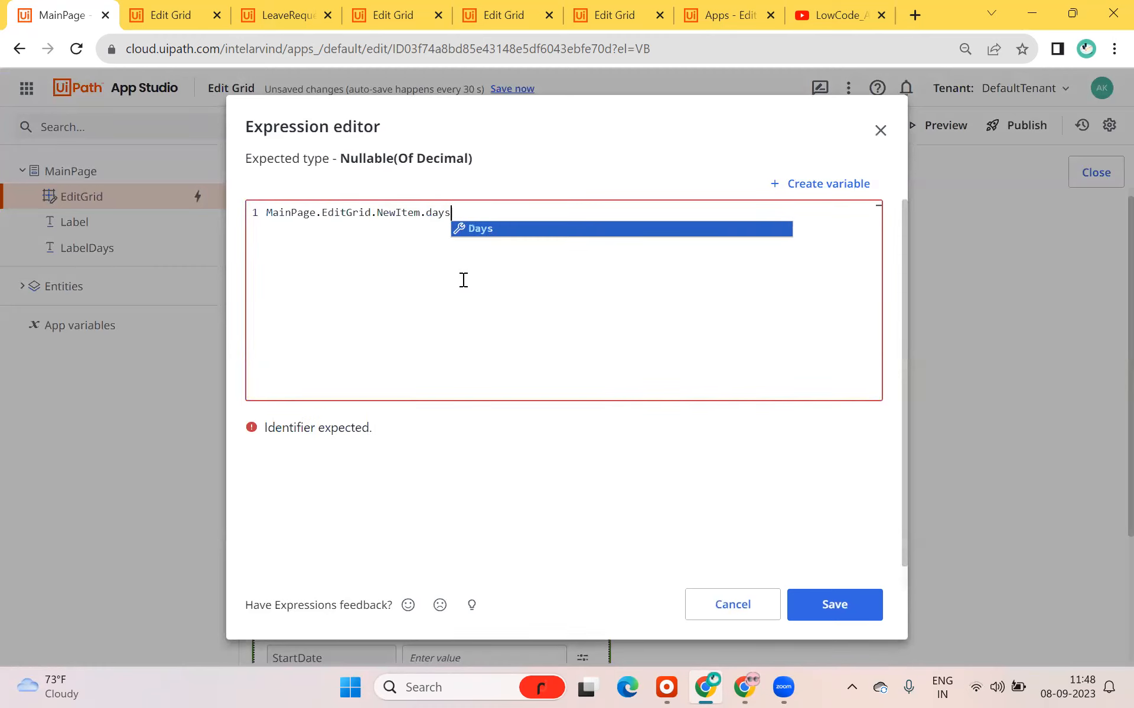
click(561, 230)
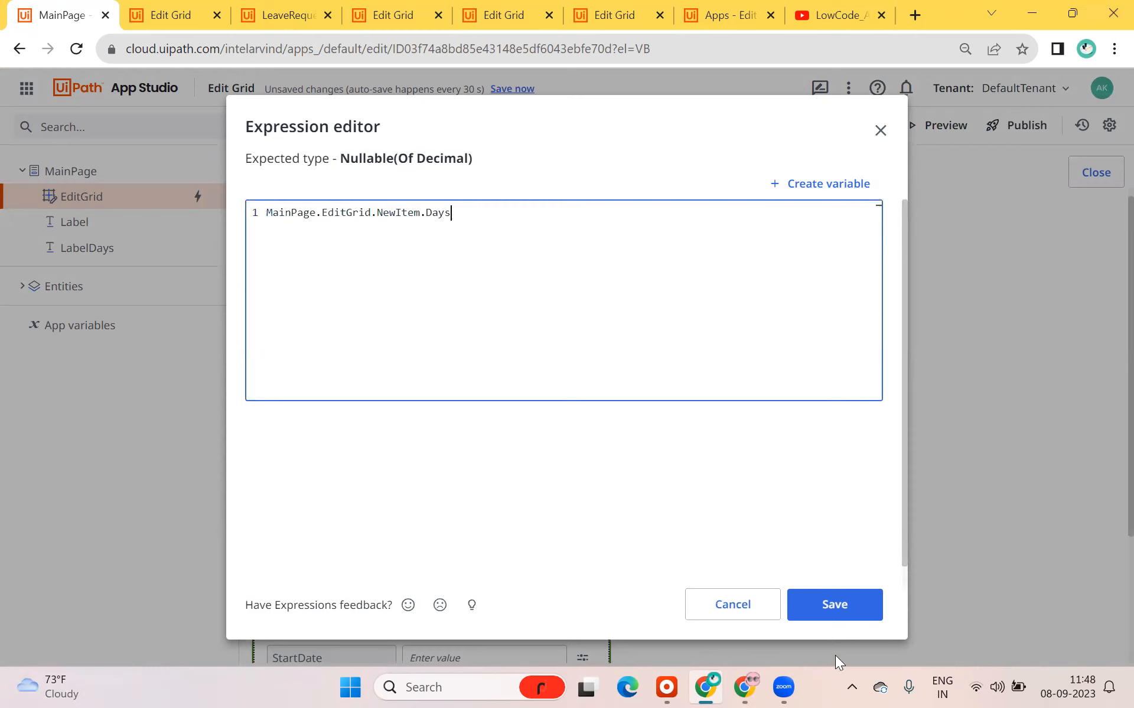
click(833, 605)
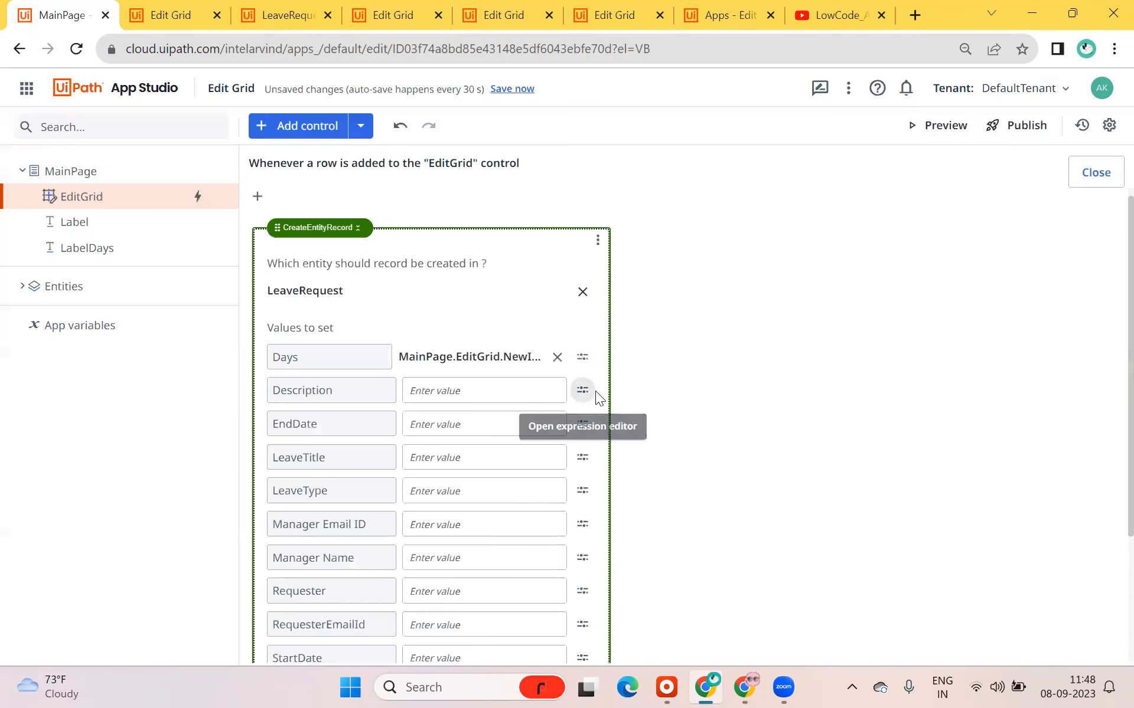
- Set the Description value of the Create Entity Record action to MainPage.EditGrid.NewItem.Description, save the expression and close the Row added rule
click(589, 392)
text(main)
key(Tab)
text(.ed)
key(Tab)
text(.)
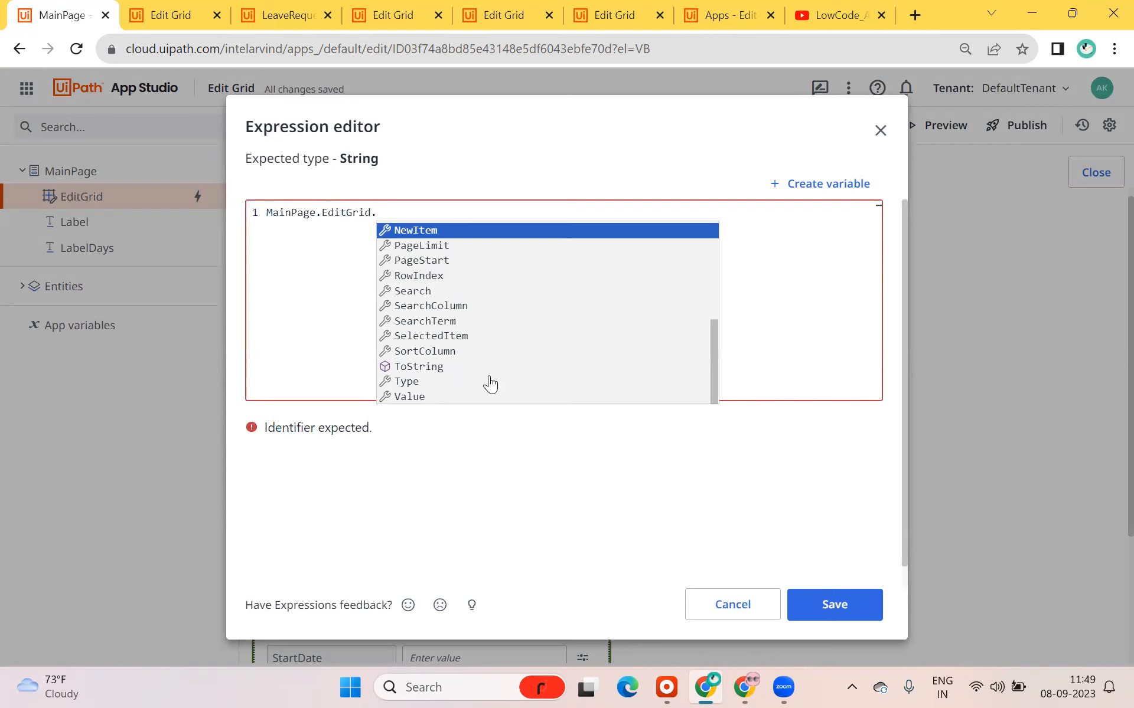
scroll(490, 387, up, 2)
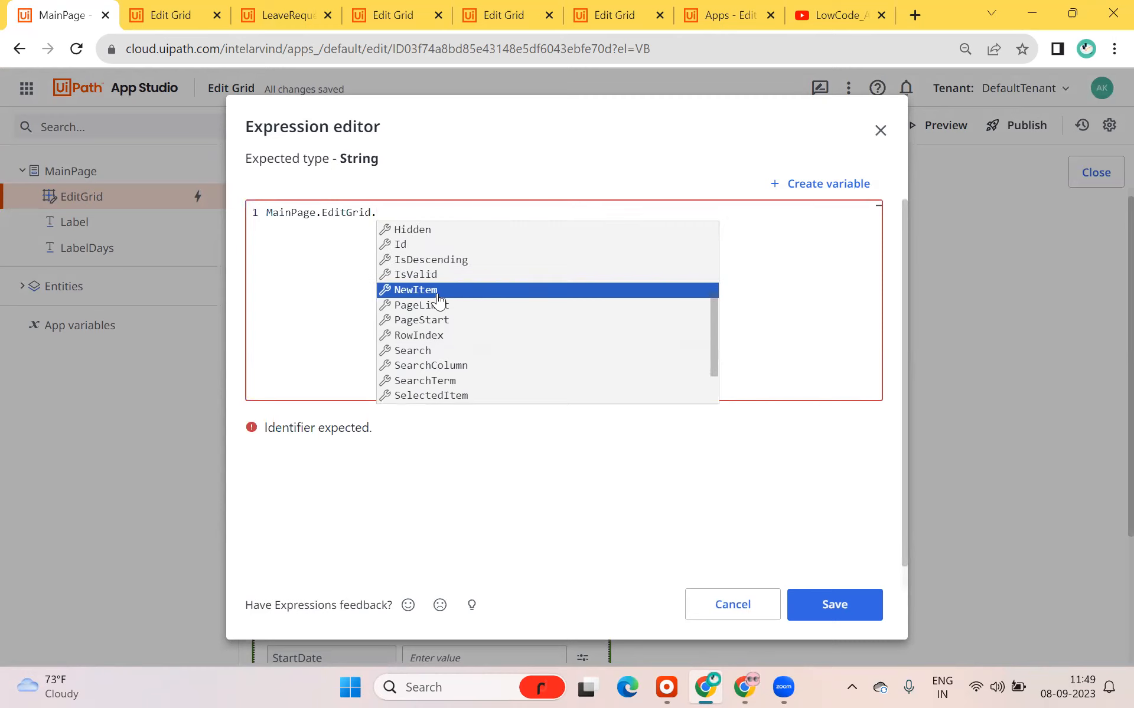
scroll(440, 304, up, 3)
scroll(451, 362, up, 1)
scroll(451, 357, down, 3)
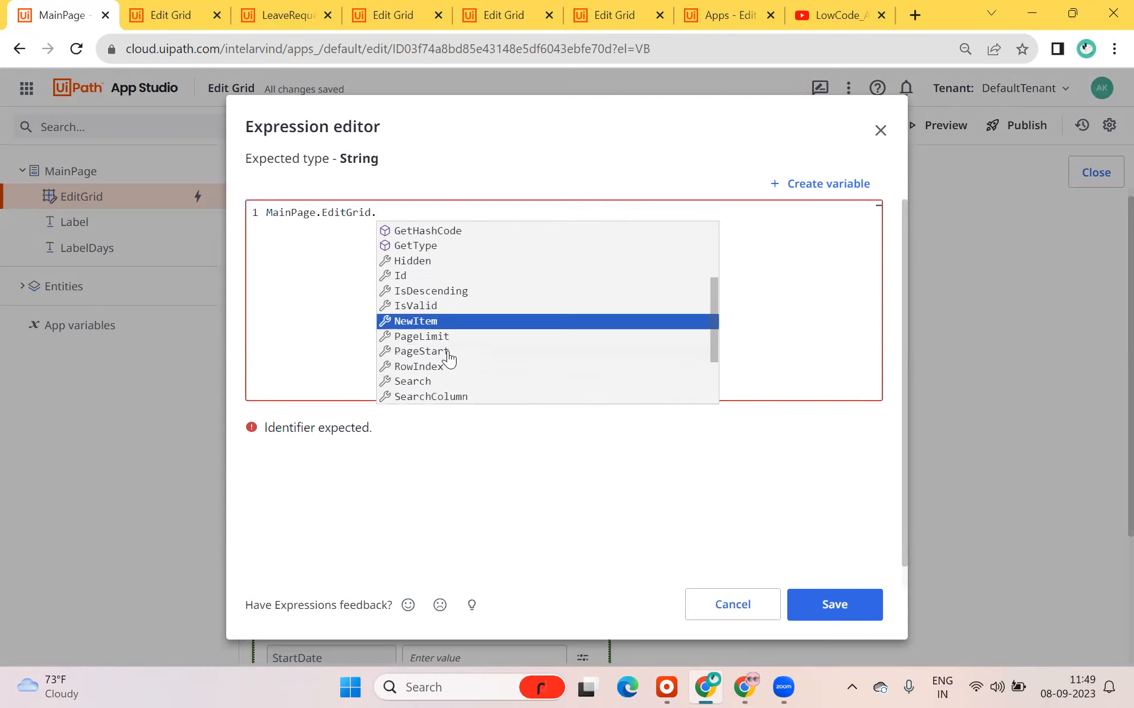
click(443, 321)
text(.d)
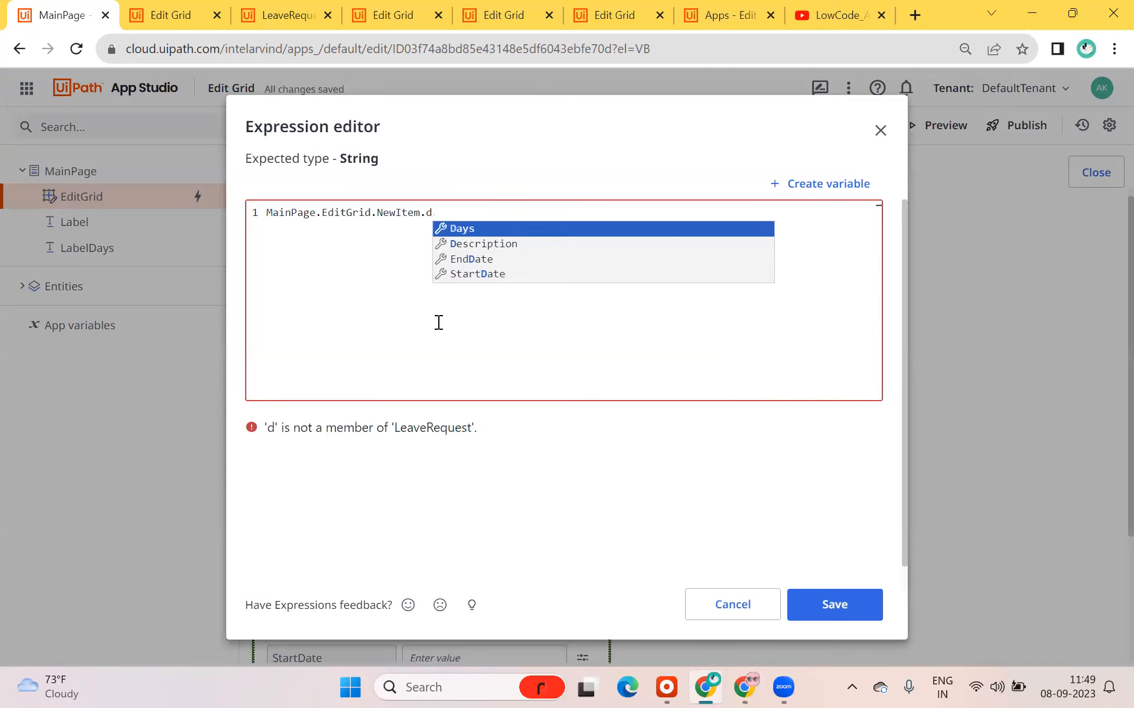
key(Down)
key(Return)
click(812, 606)
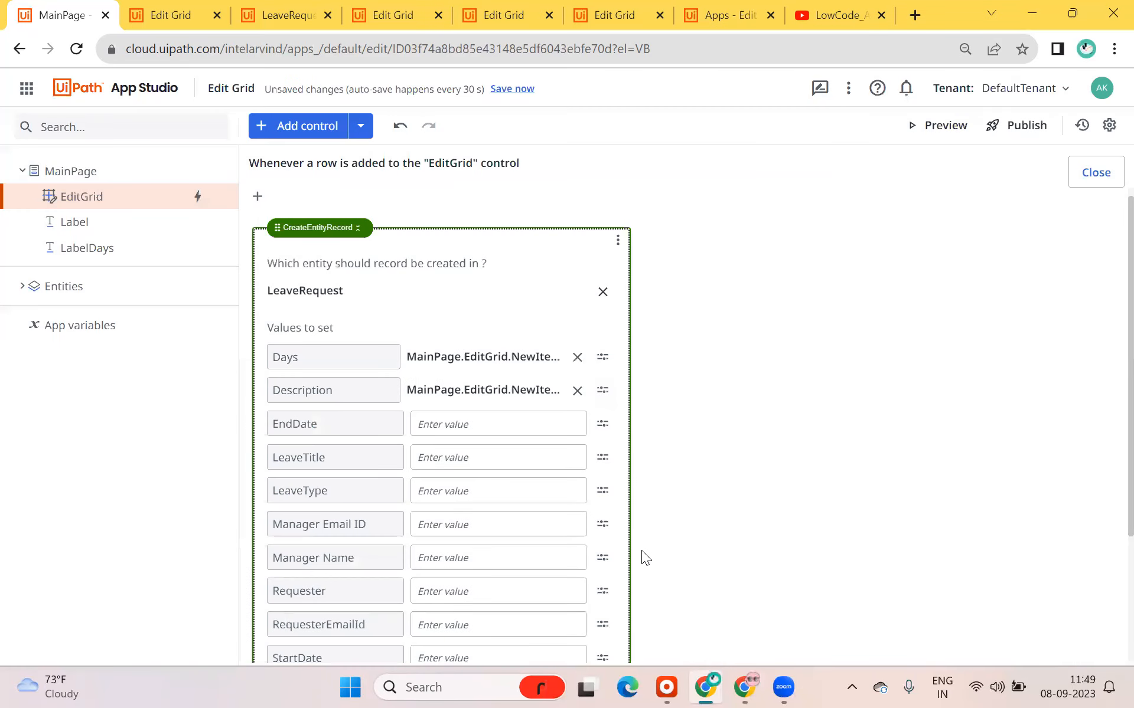
scroll(642, 552, down, 3)
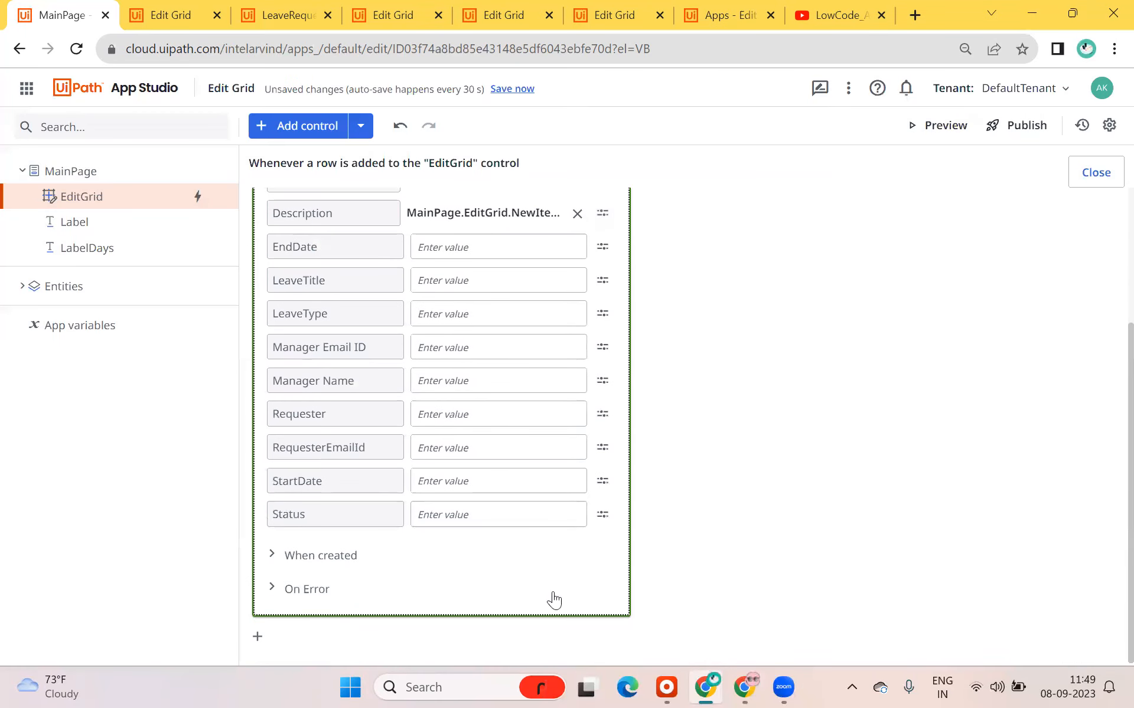
click(1096, 172)
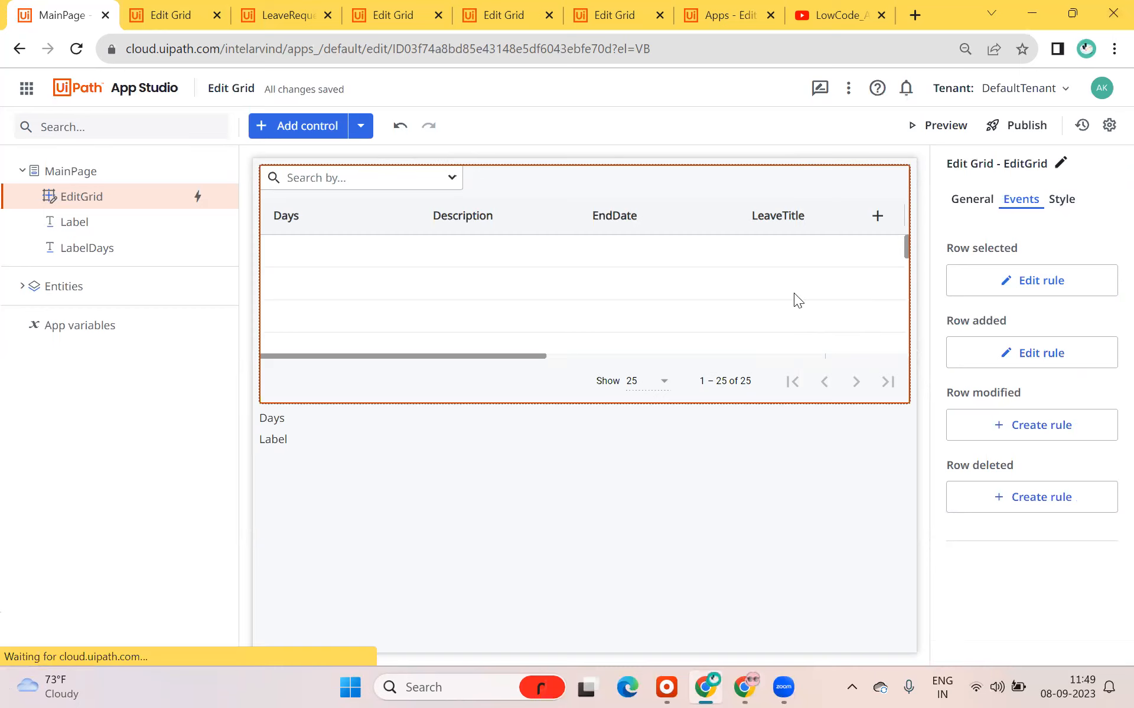
- Create a Row modified rule for the Edit Grid with an Update Entity Record action on the LeaveRequest entity
click(999, 428)
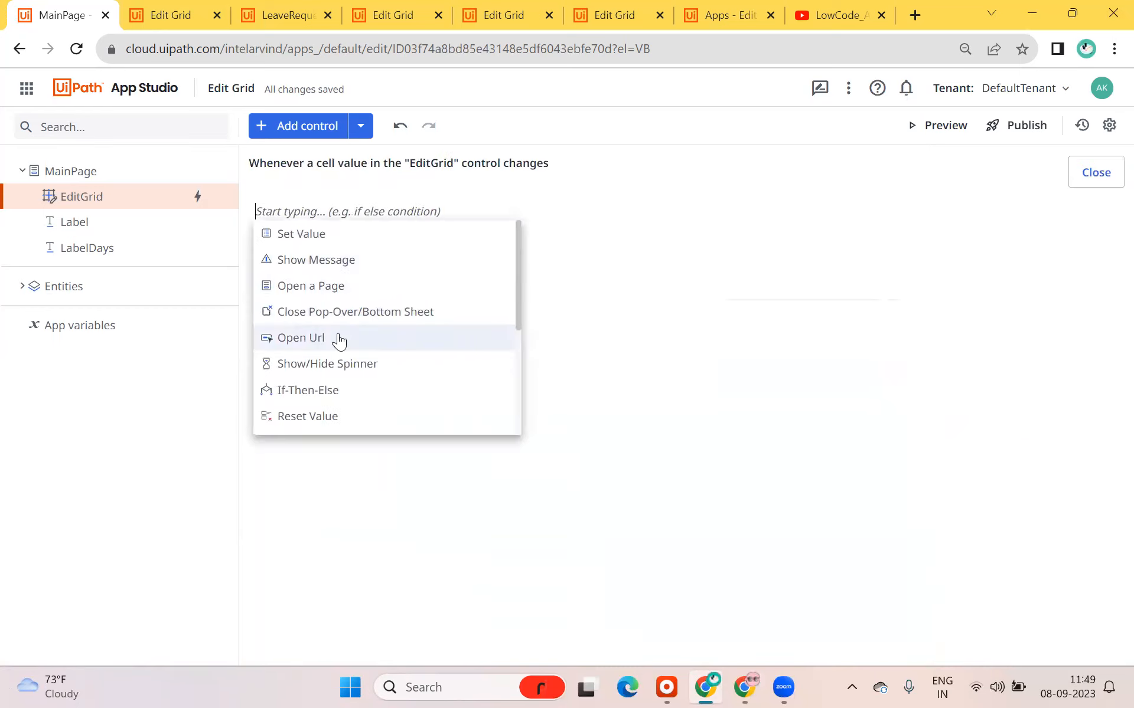
scroll(340, 373, down, 3)
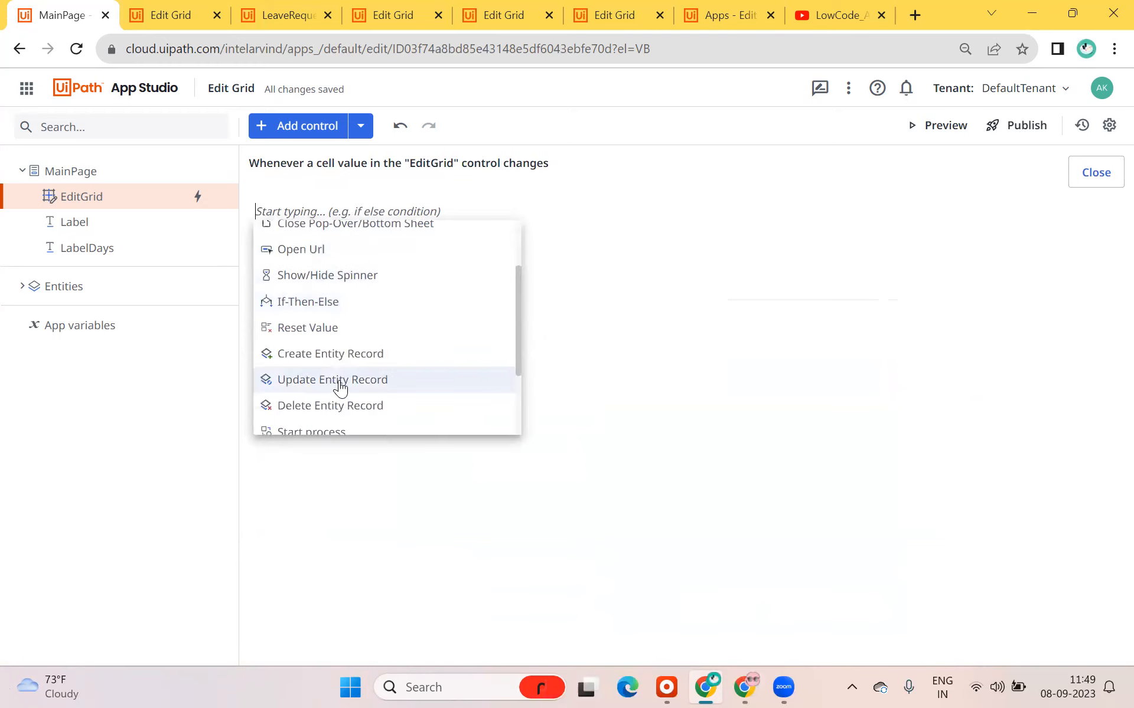
click(340, 380)
click(535, 301)
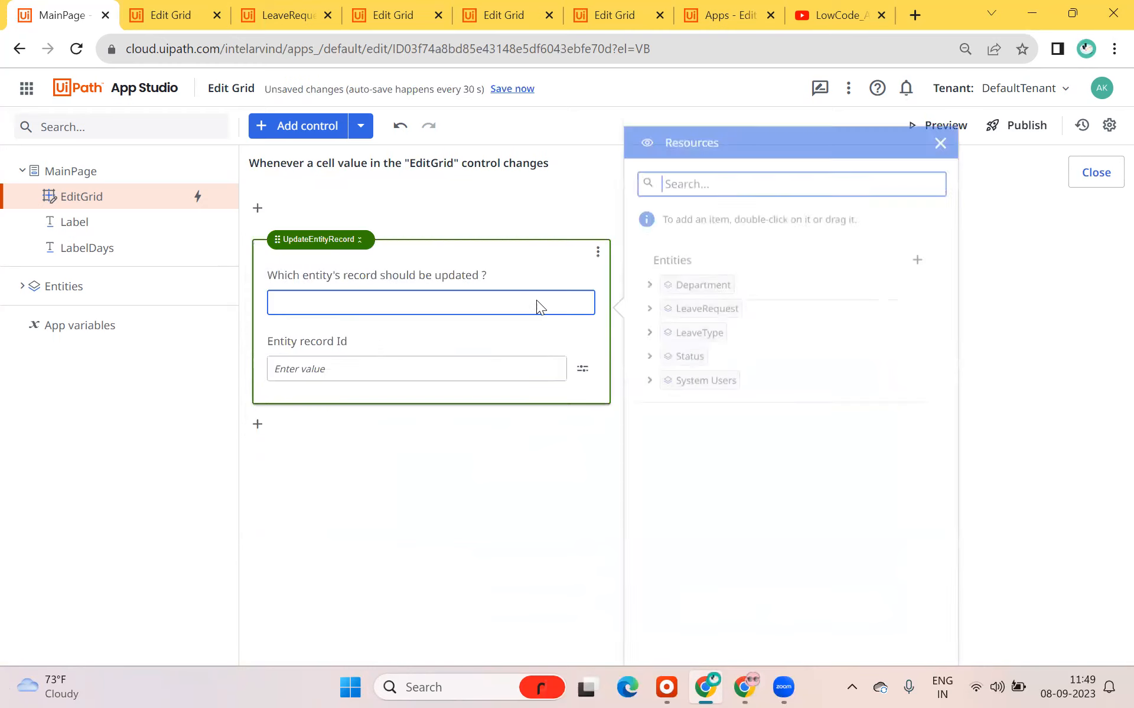
double_click(691, 302)
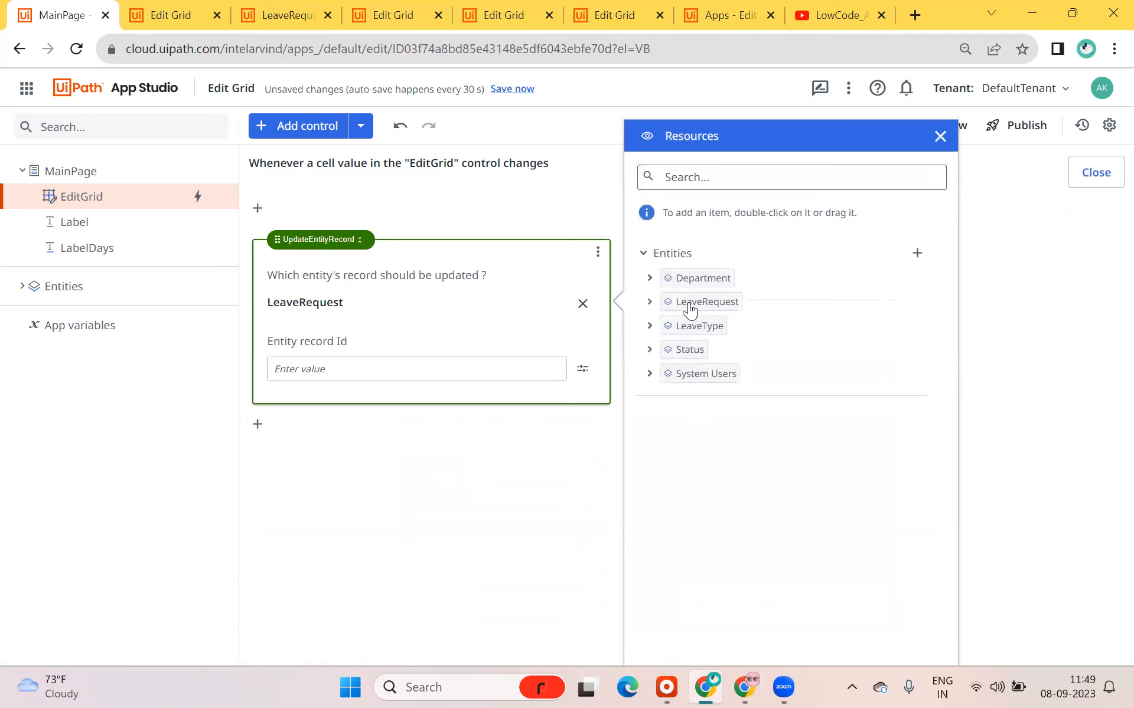
- Set the Entity record Id of the Update Entity Record action to MainPage.EditGrid.SelectedItem.Id and save the expression
click(467, 367)
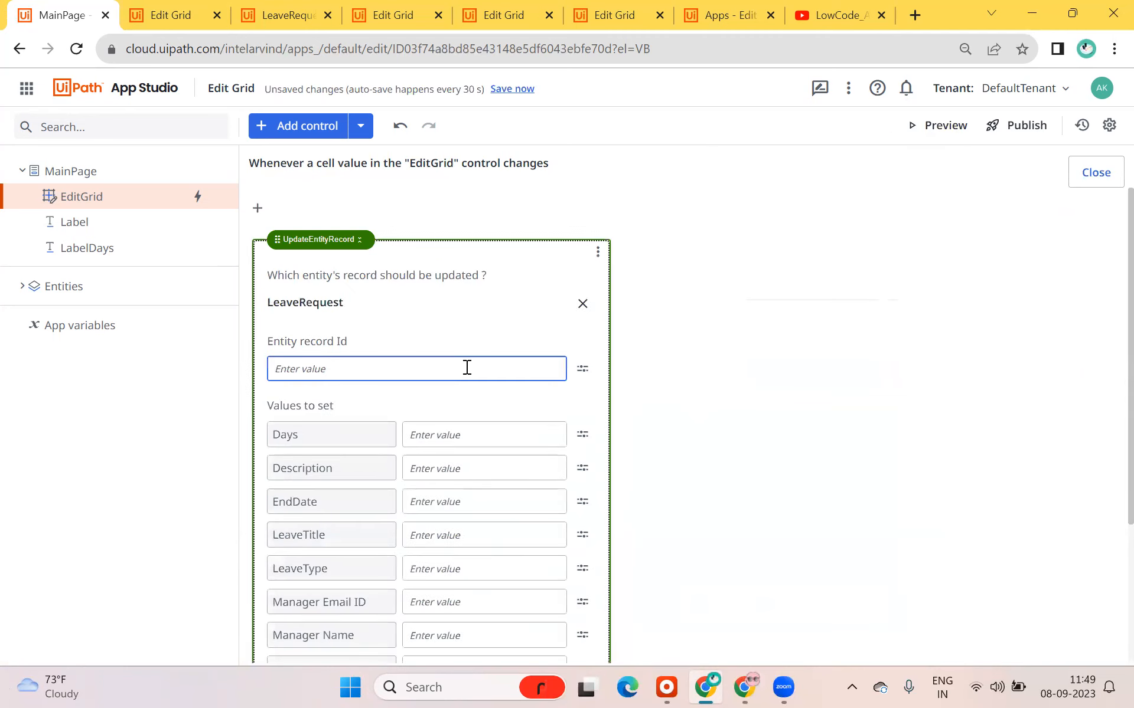
click(583, 368)
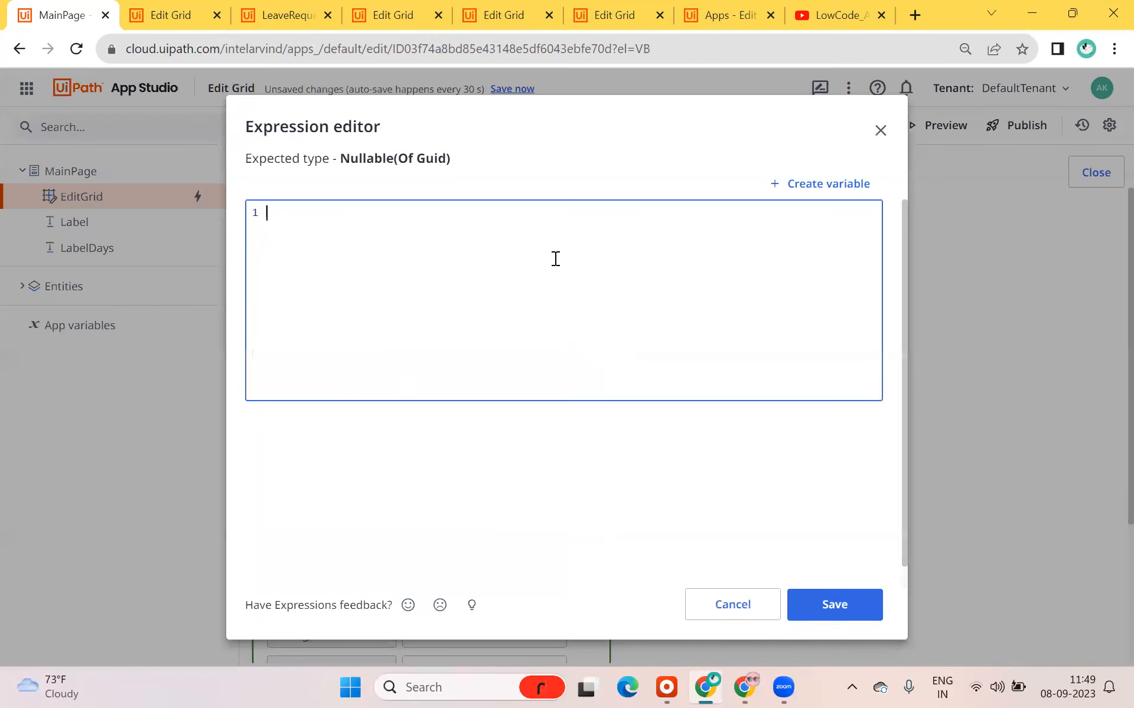
key(ctrl+space)
text(mai)
key(Return)
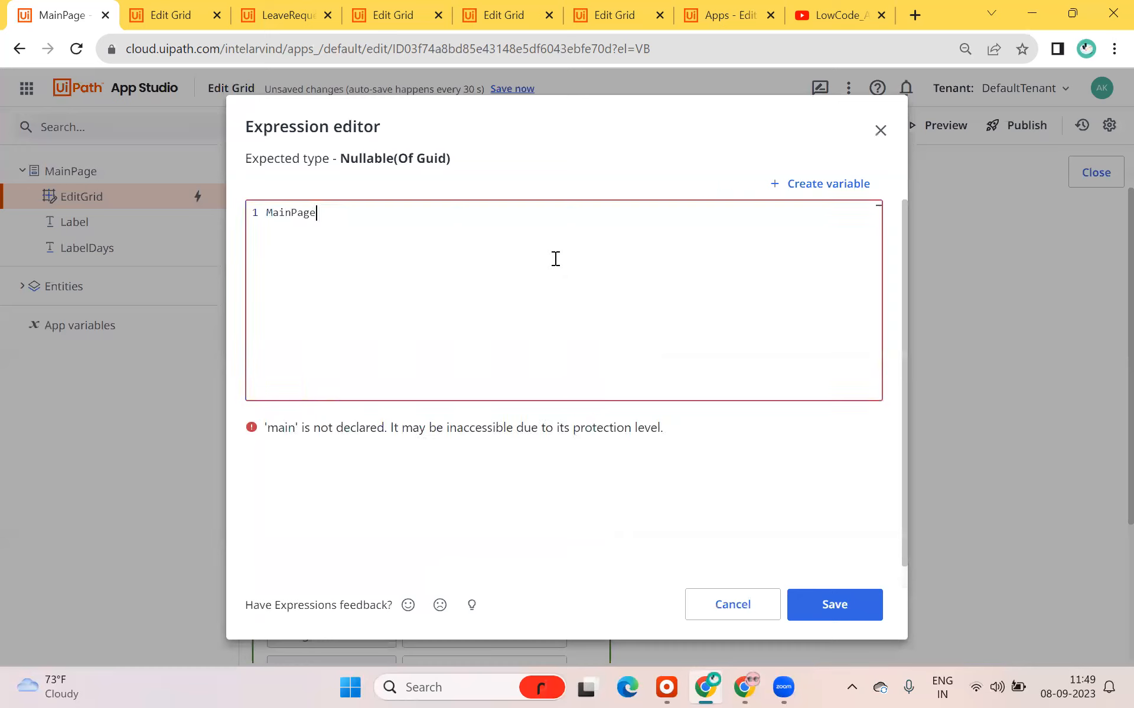
text(.ed)
key(Return)
text(.EditGrid.)
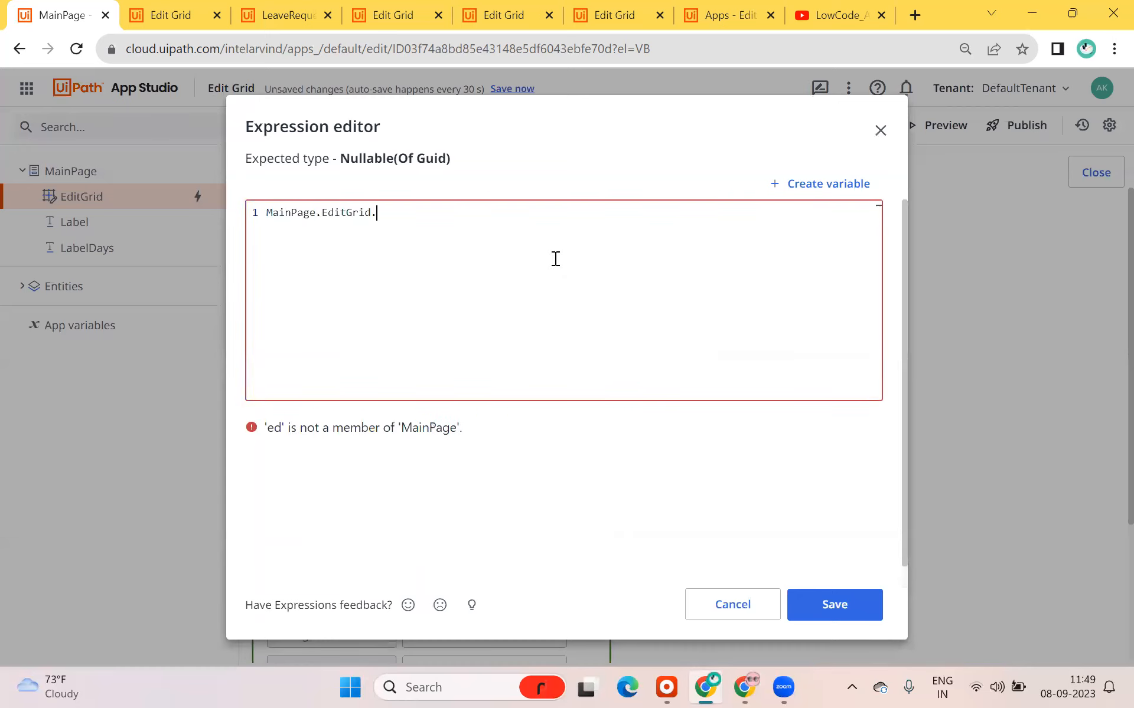
text(se)
key(Down)
key(Down)
key(Down)
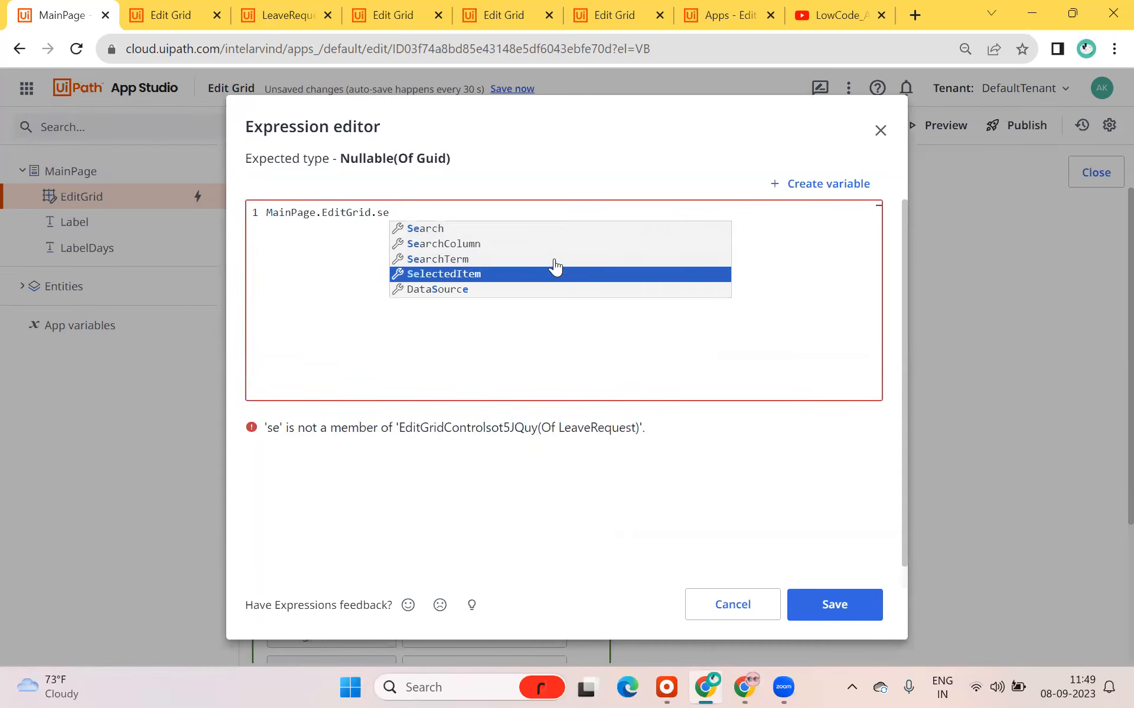
key(Return)
text(.)
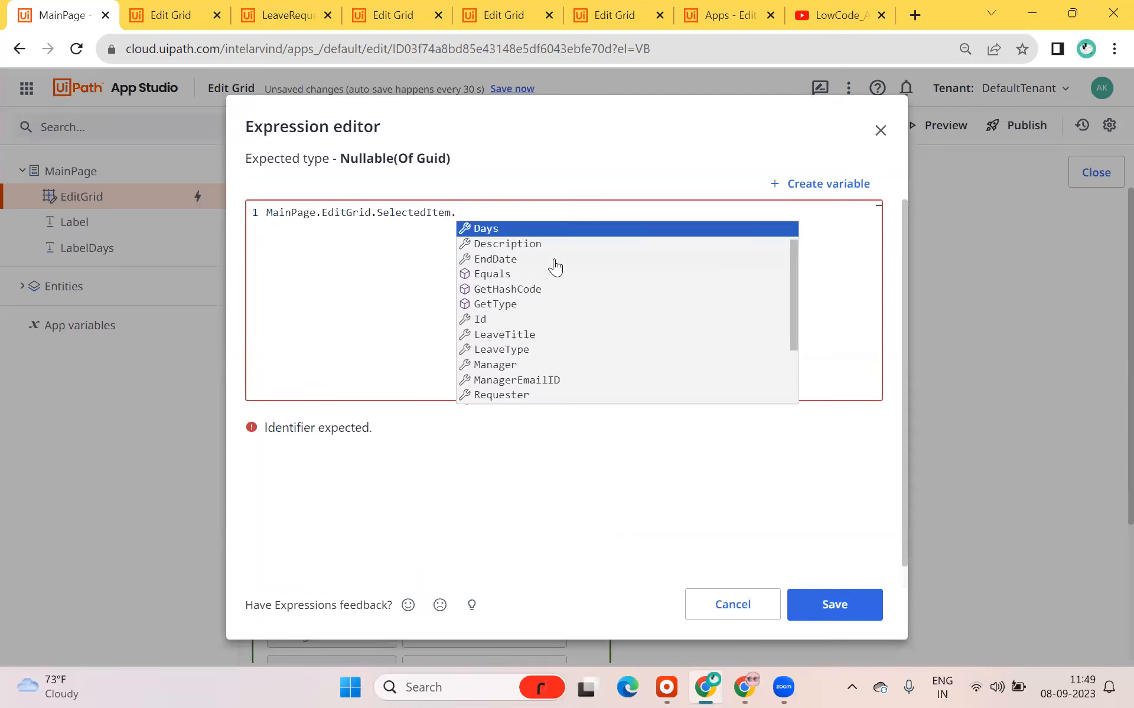
click(483, 322)
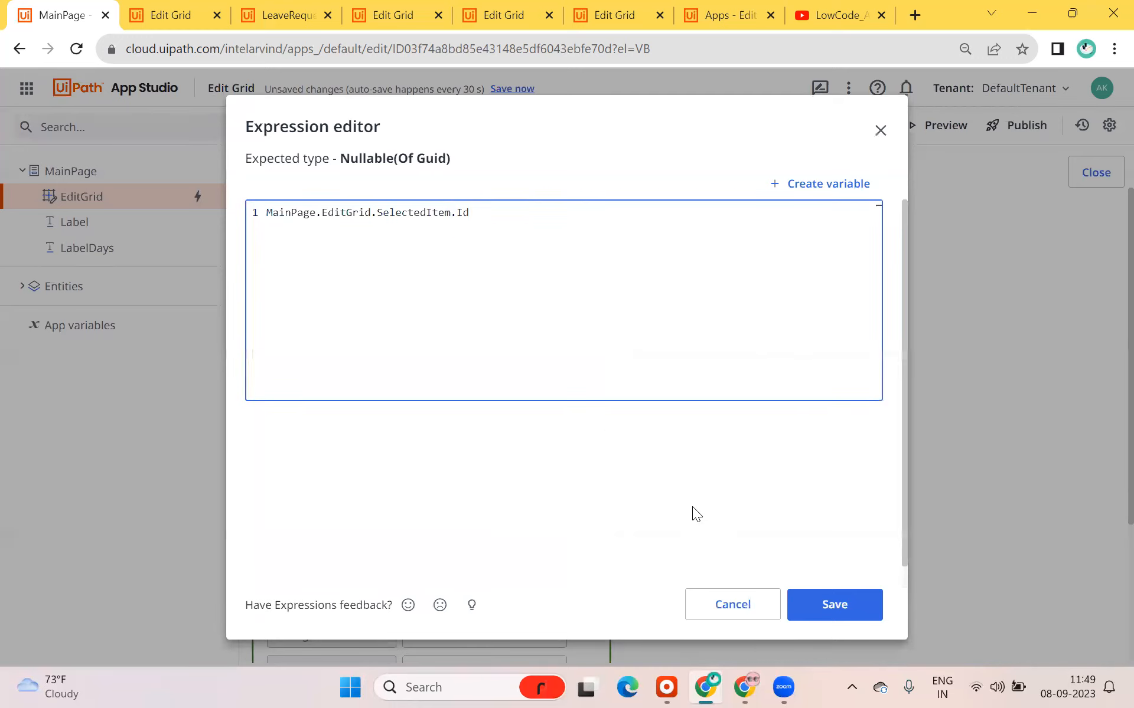
click(822, 614)
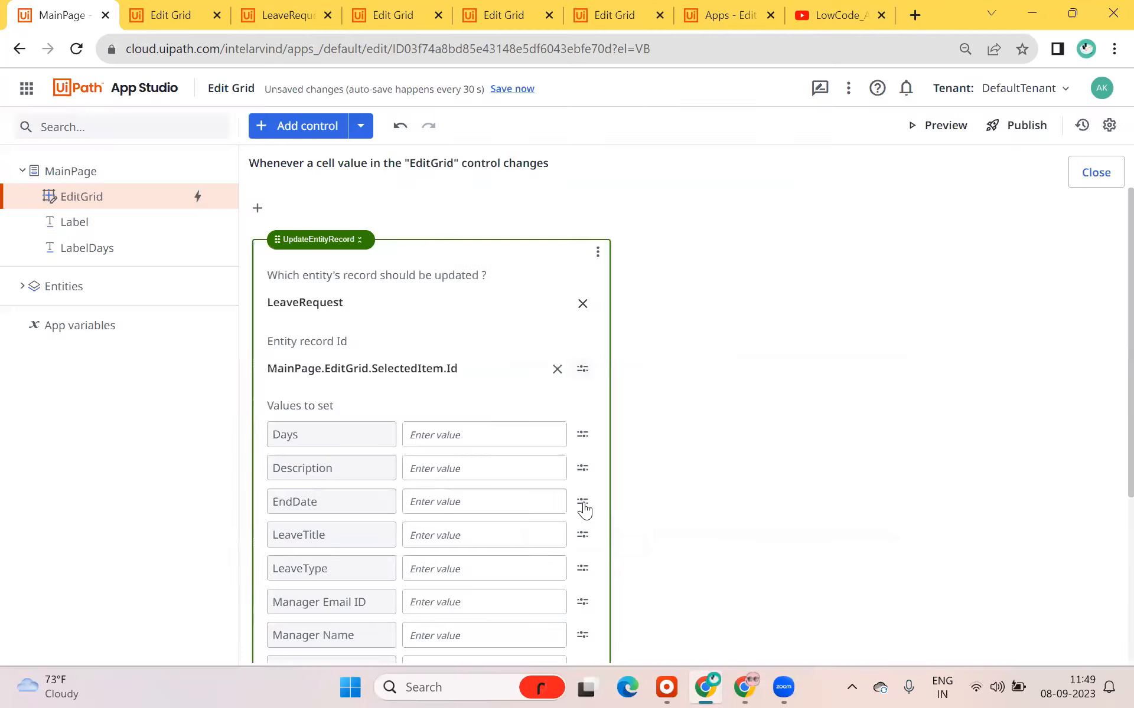
- Set the Days value of the Update Entity Record action to MainPage.EditGrid.SelectedItem.Days and save the expression
click(578, 435)
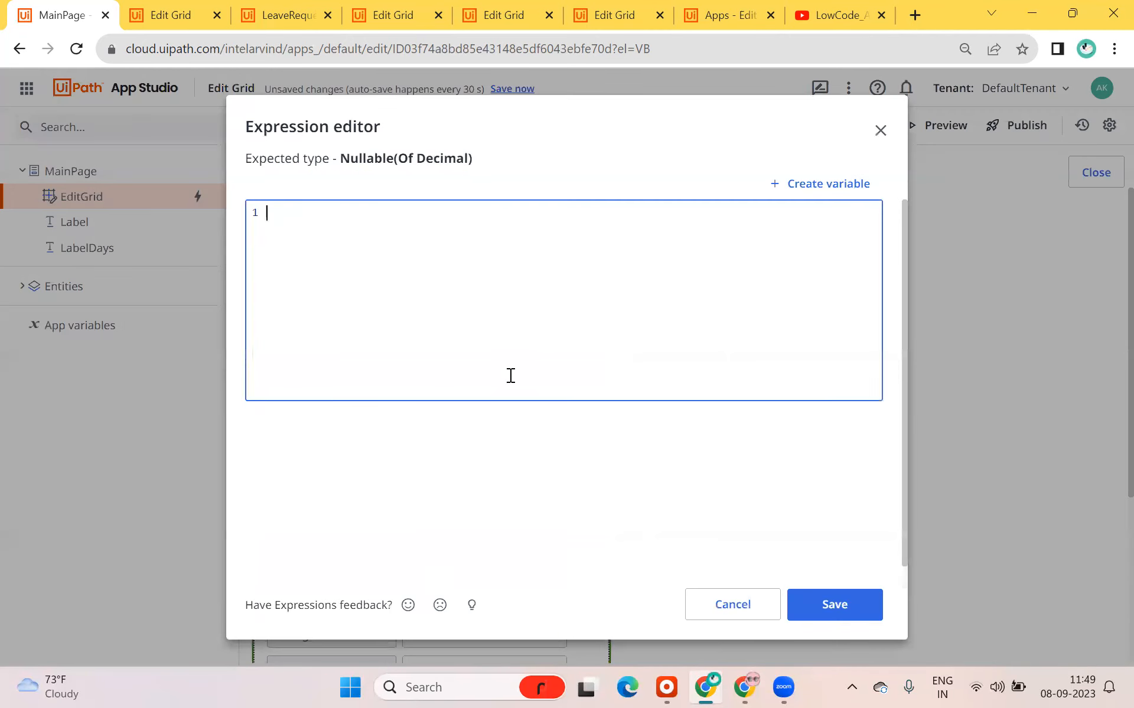
text(MainPage.EditGrid.)
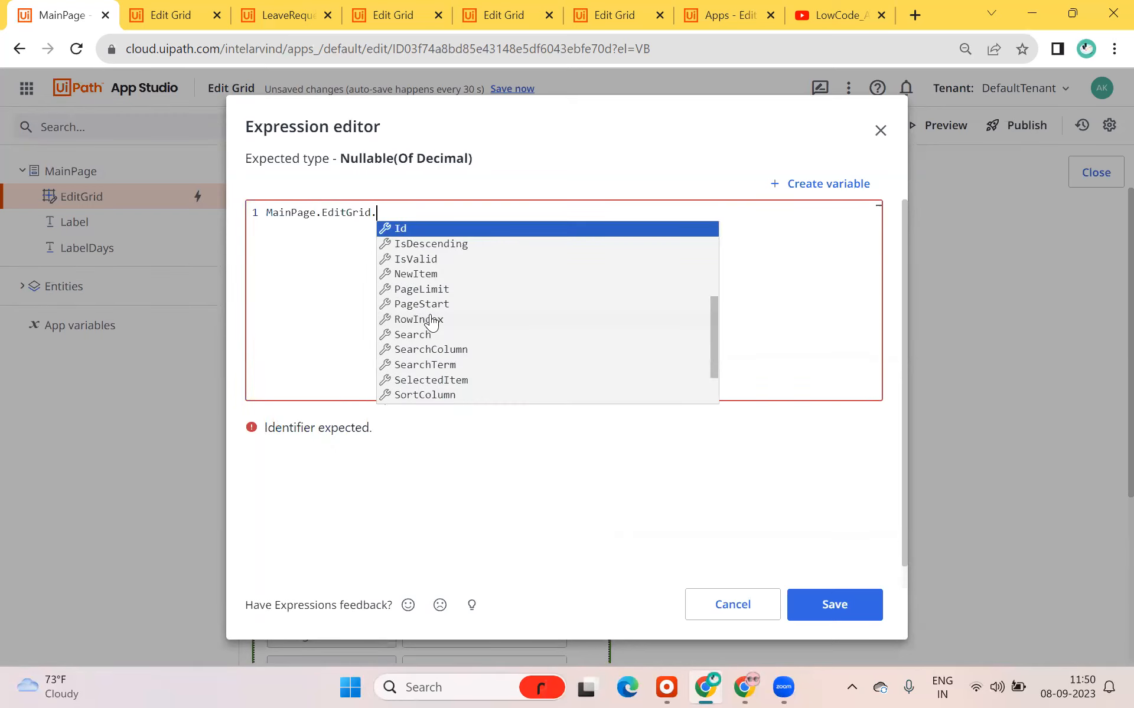
text(se)
key(Tab)
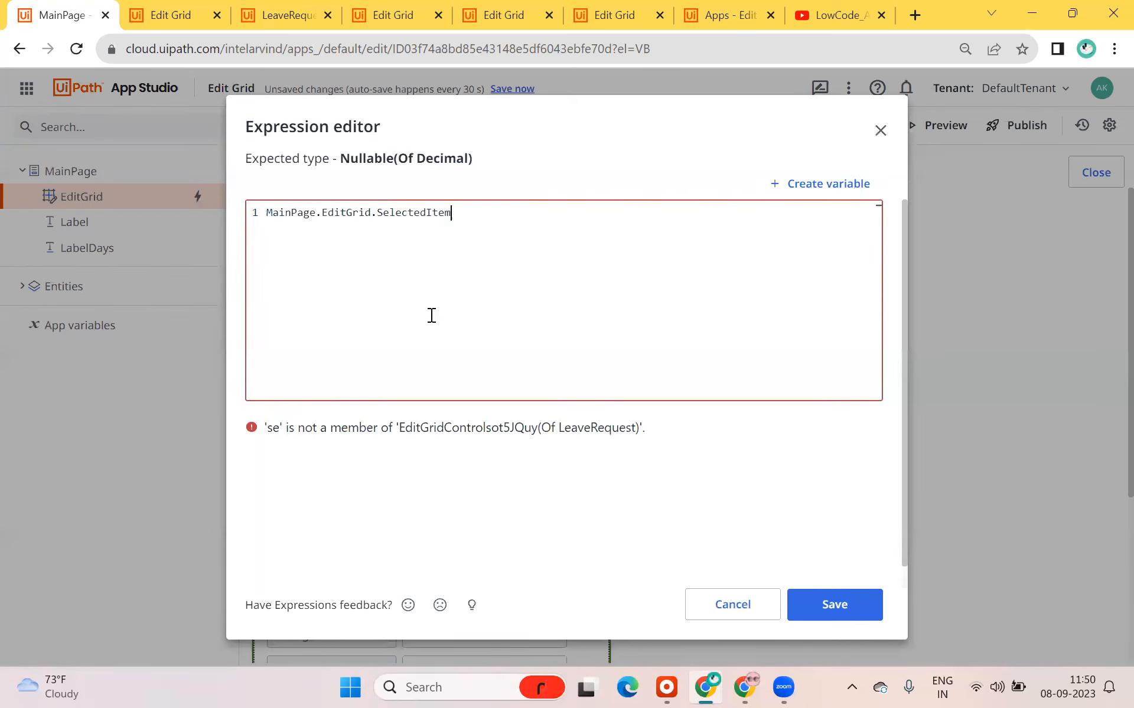
text(.)
key(Tab)
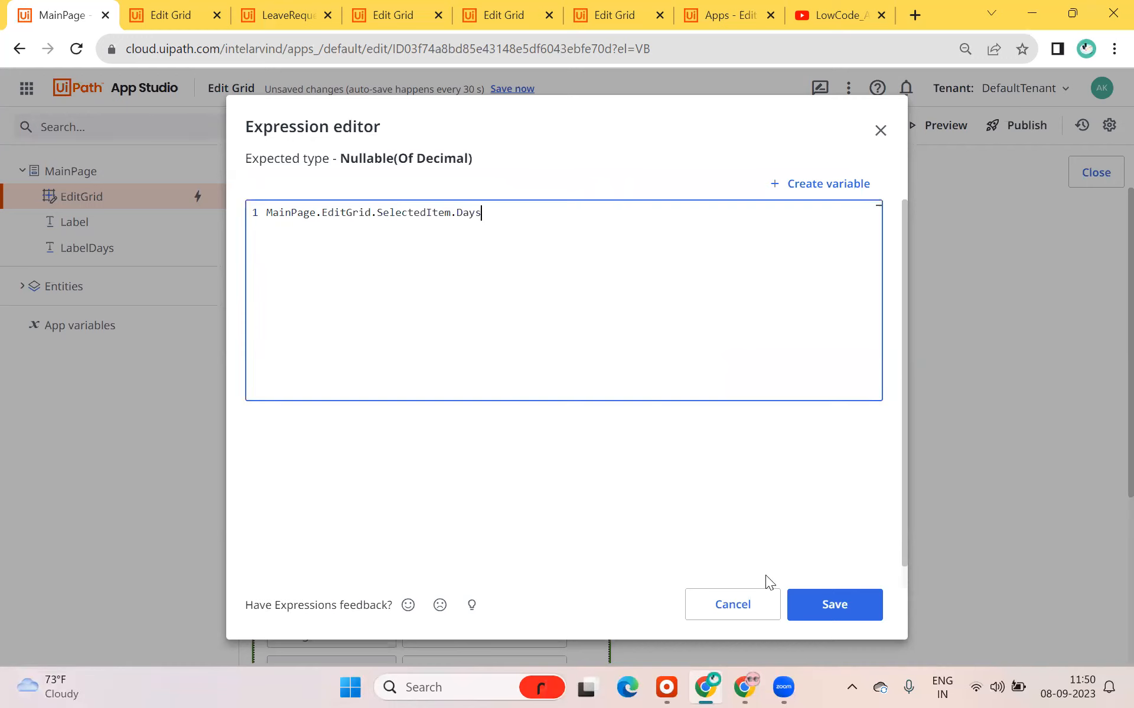
click(817, 617)
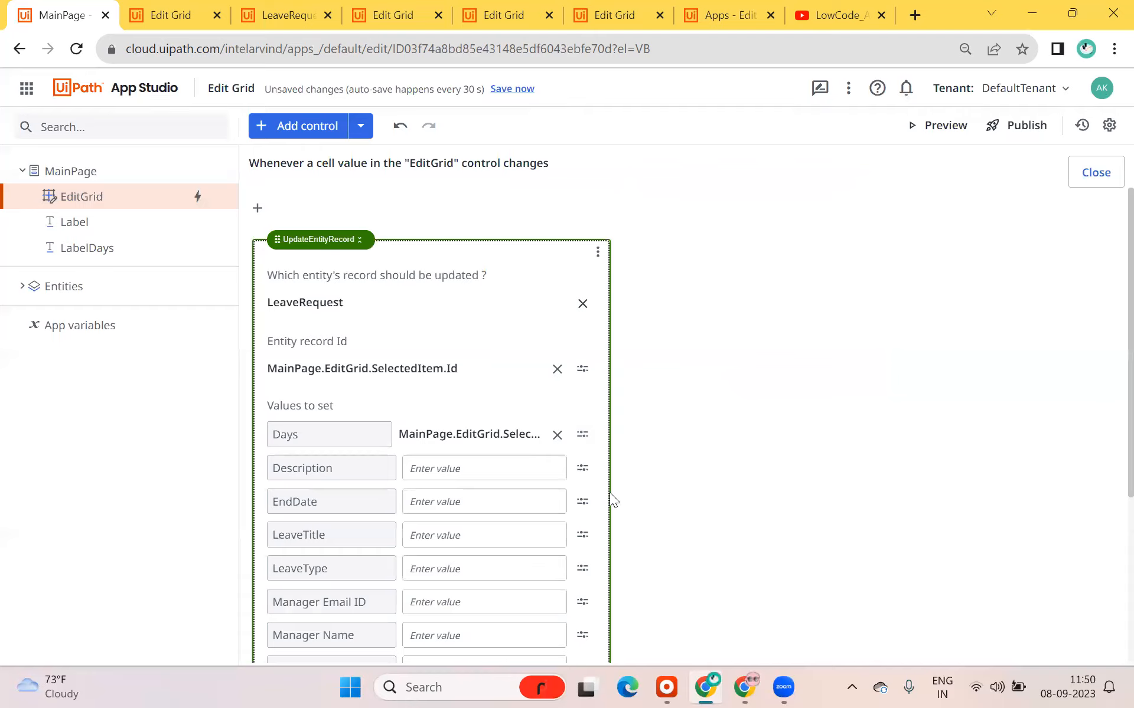
- Set the Description value of the Update Entity Record action to MainPage.EditGrid.SelectedItem.Description, save the expression and close the Row modified rule
click(582, 468)
text(man)
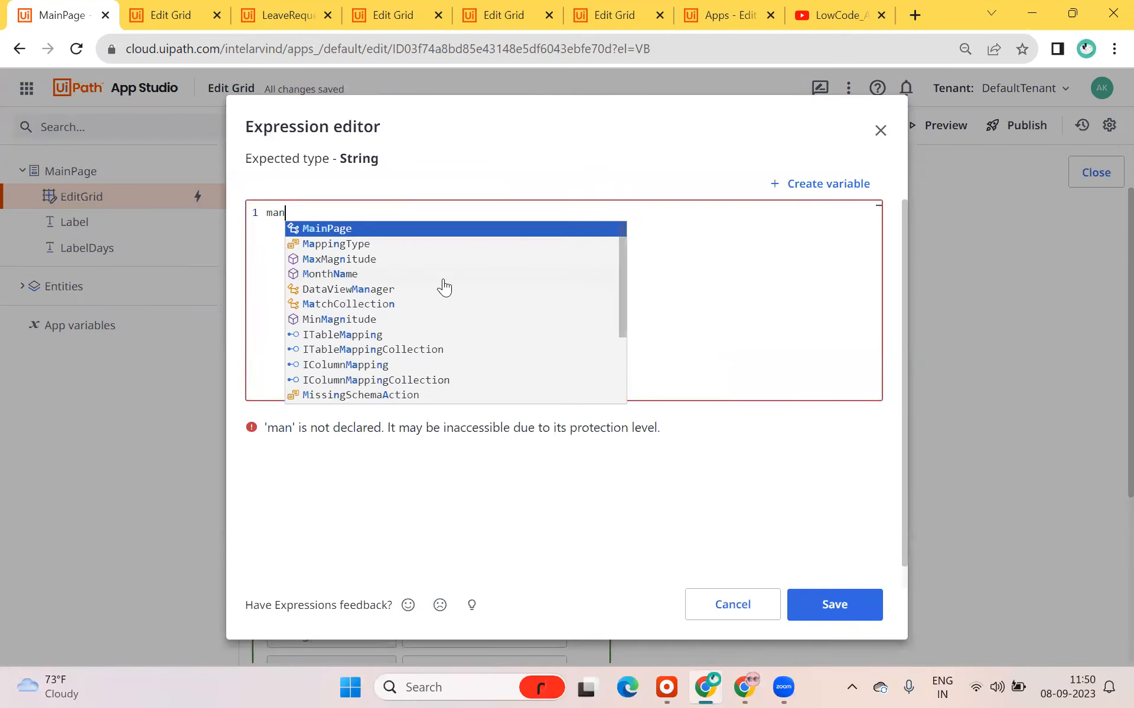
key(Return)
text(.Ed)
key(Return)
text(.se)
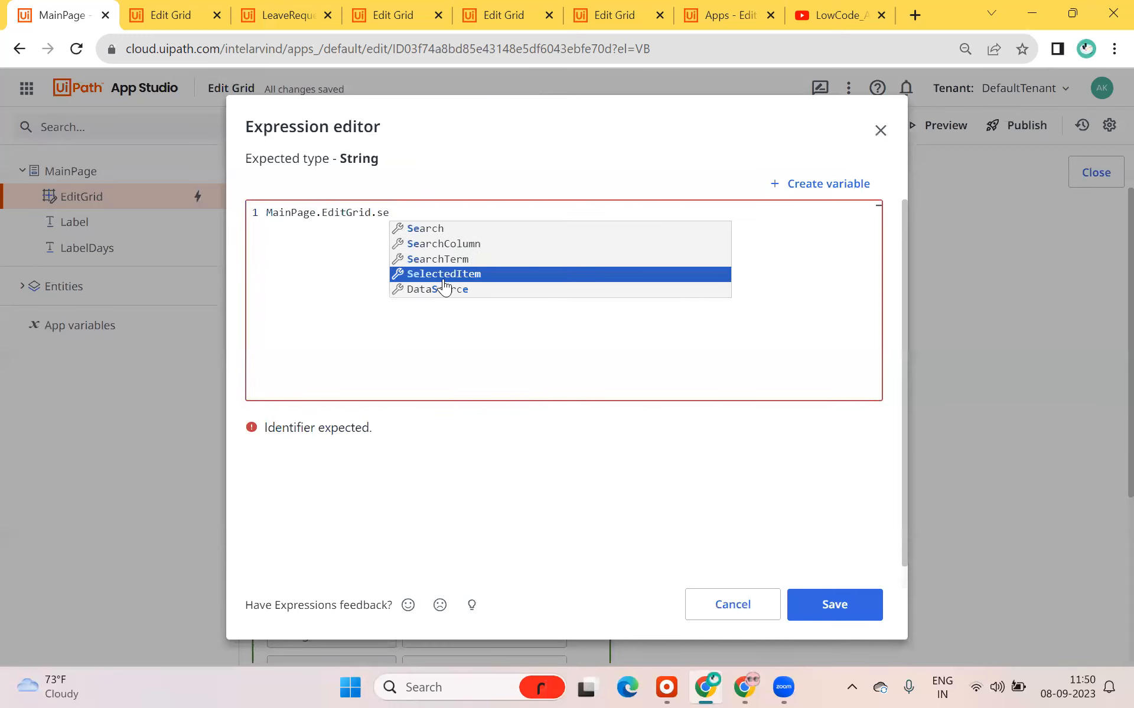
click(444, 278)
text(.)
click(507, 244)
click(834, 605)
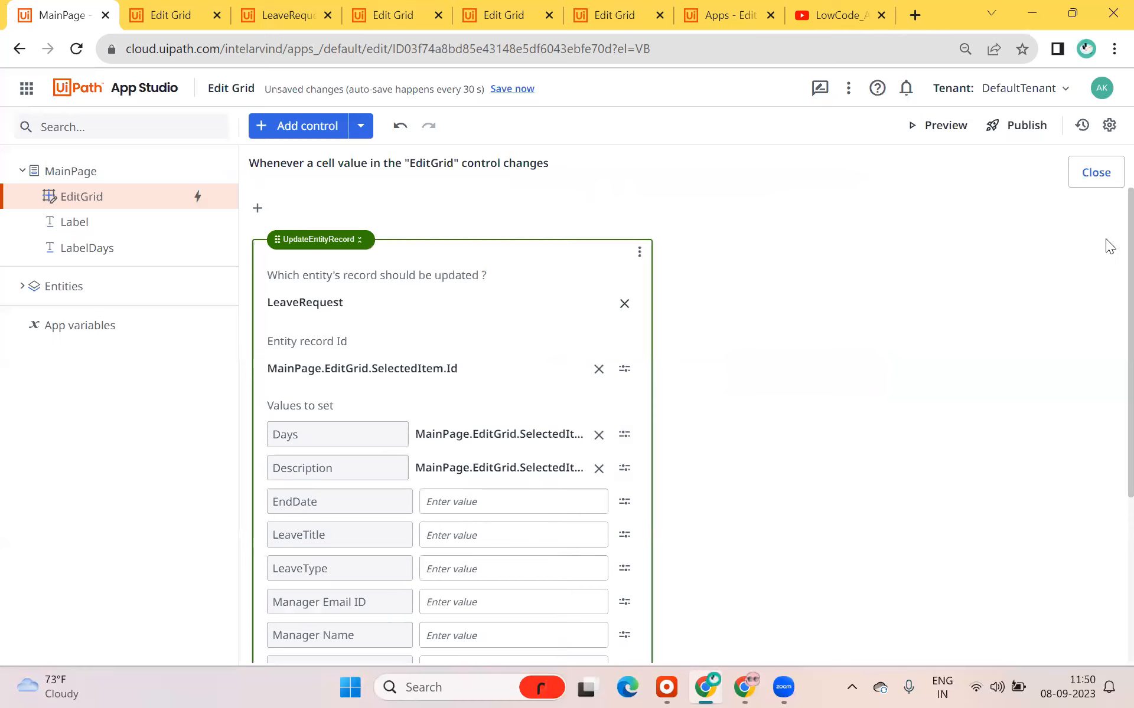
click(1078, 177)
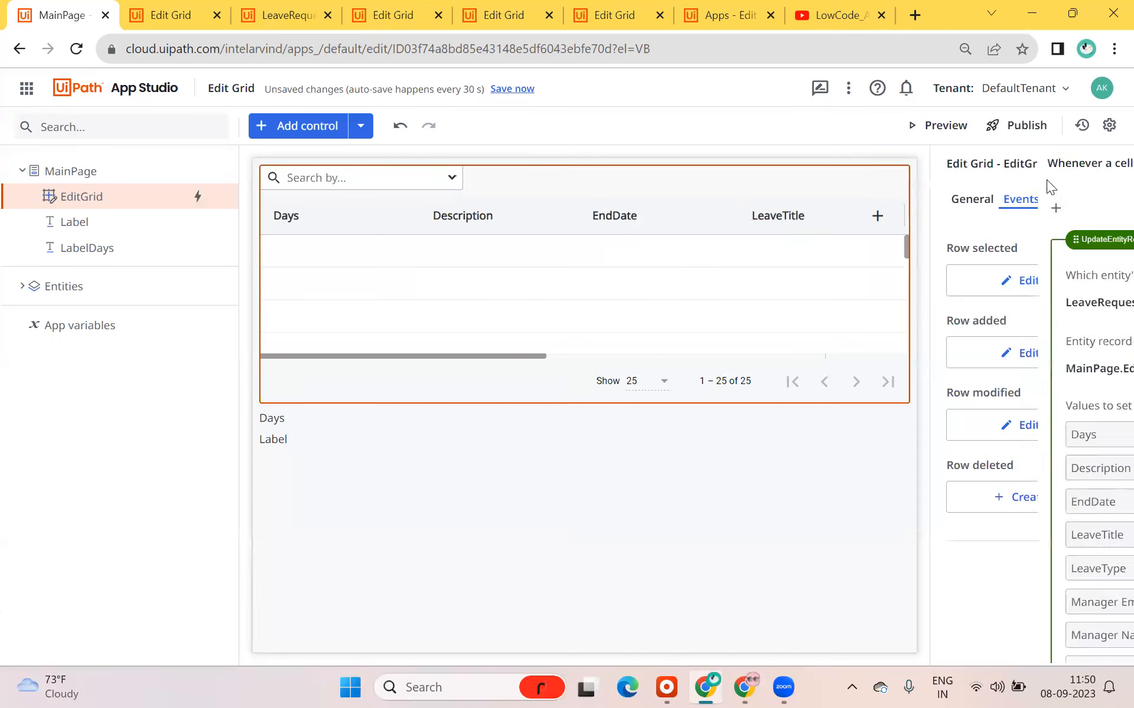
- Create a Row deleted rule for the Edit Grid with a Delete Entity Record action on the LeaveRequest entity
click(964, 504)
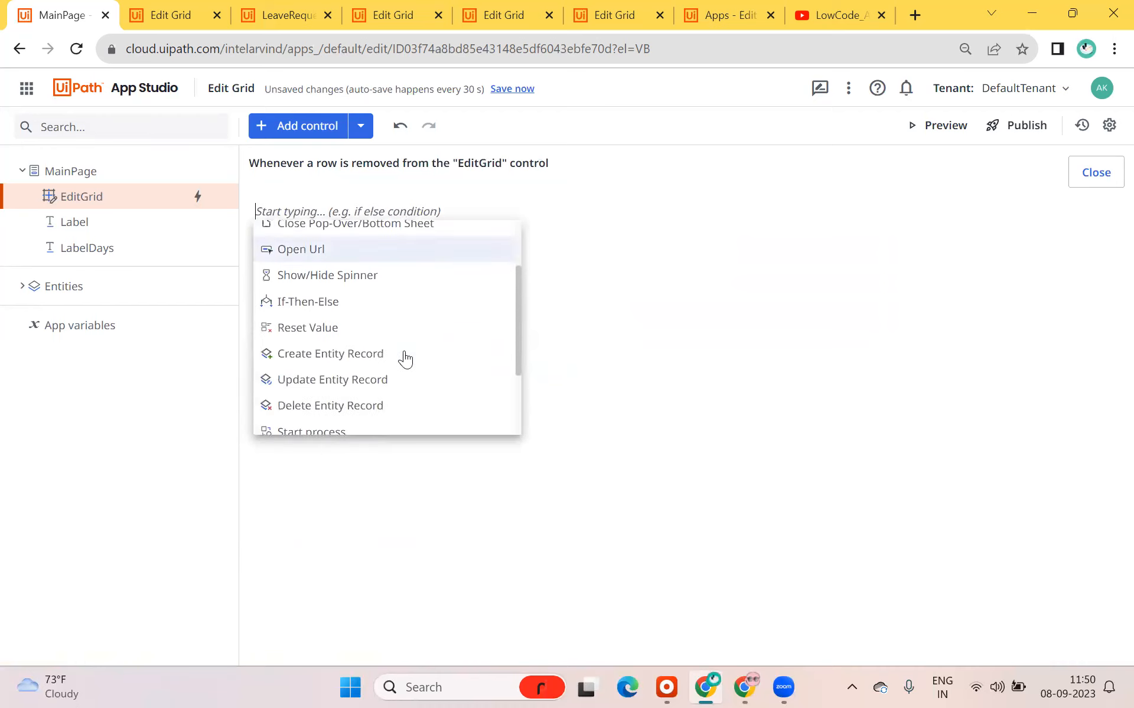
click(365, 407)
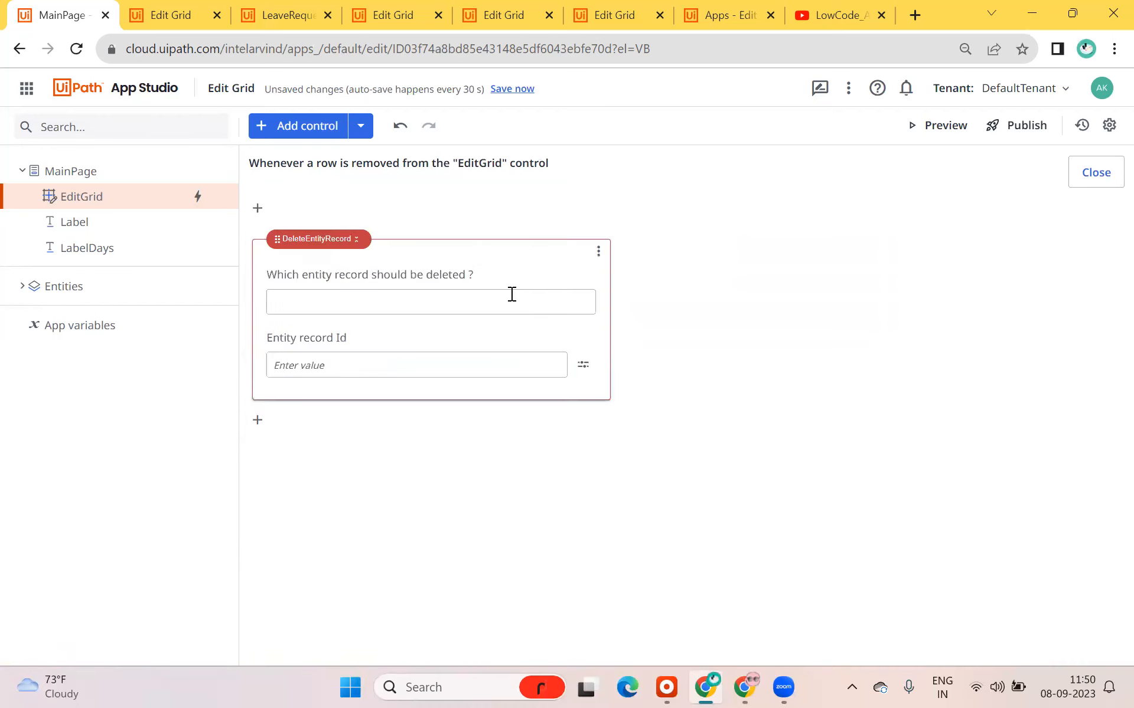
click(529, 302)
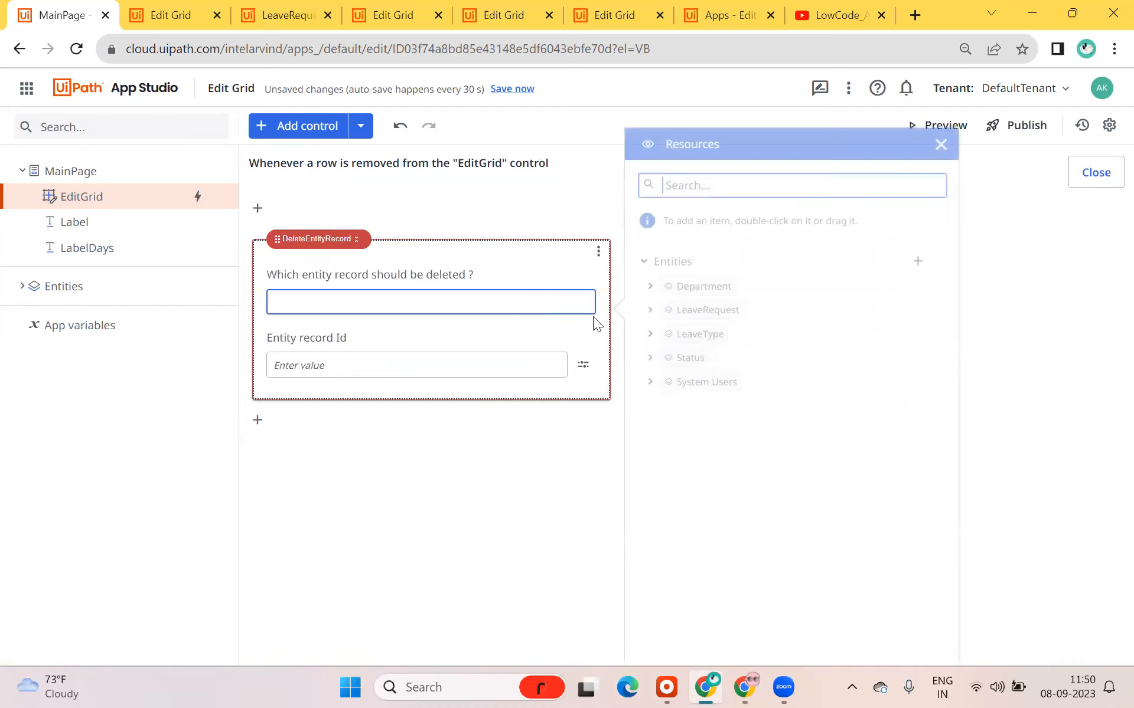
double_click(711, 304)
- Set the Entity record Id of the Delete Entity Record action to MainPage.EditGrid.SelectedItem.Id, save the expression and close the Row deleted rule
click(458, 365)
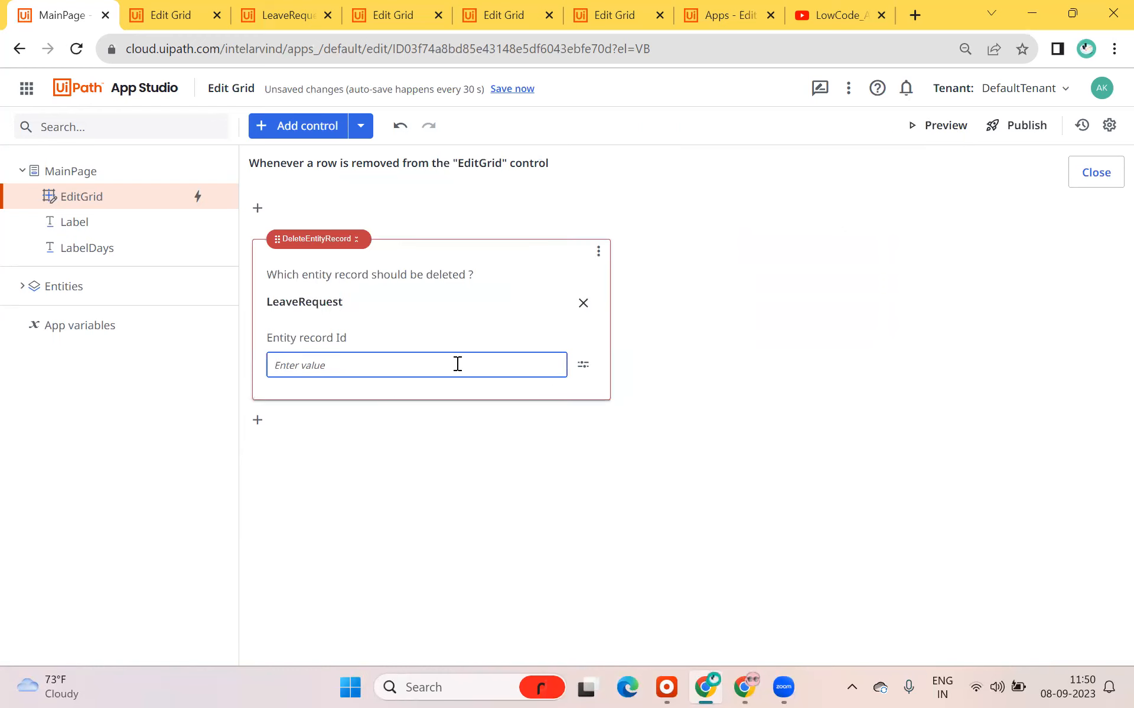
click(581, 366)
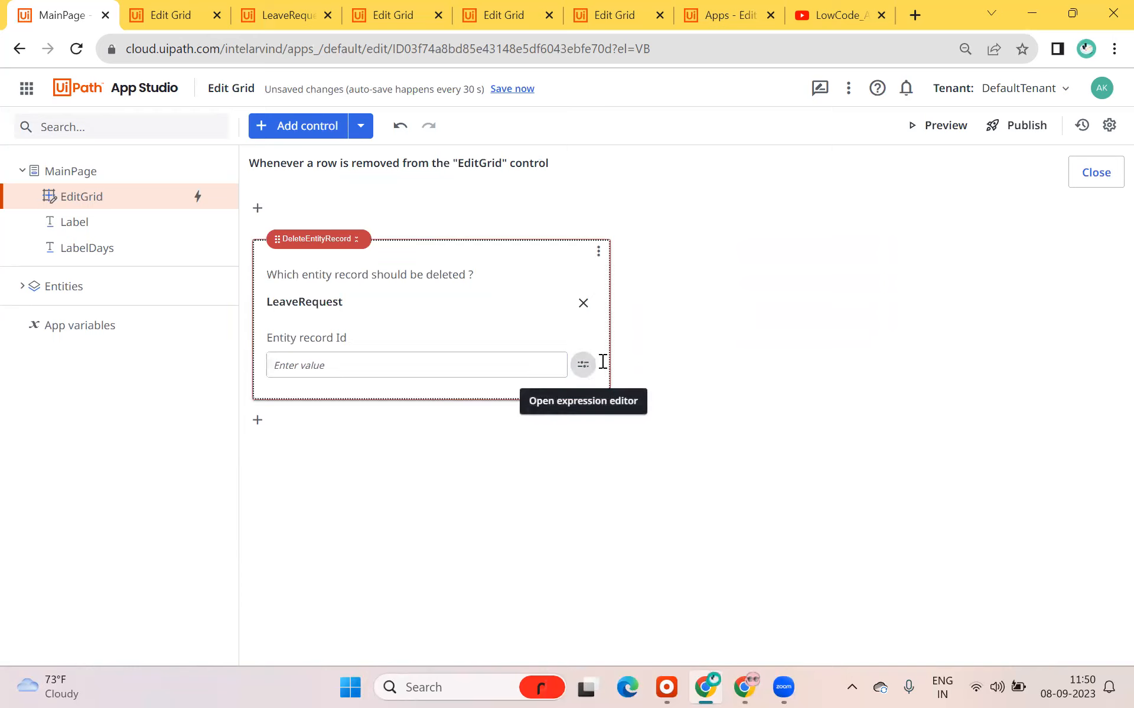
text(m)
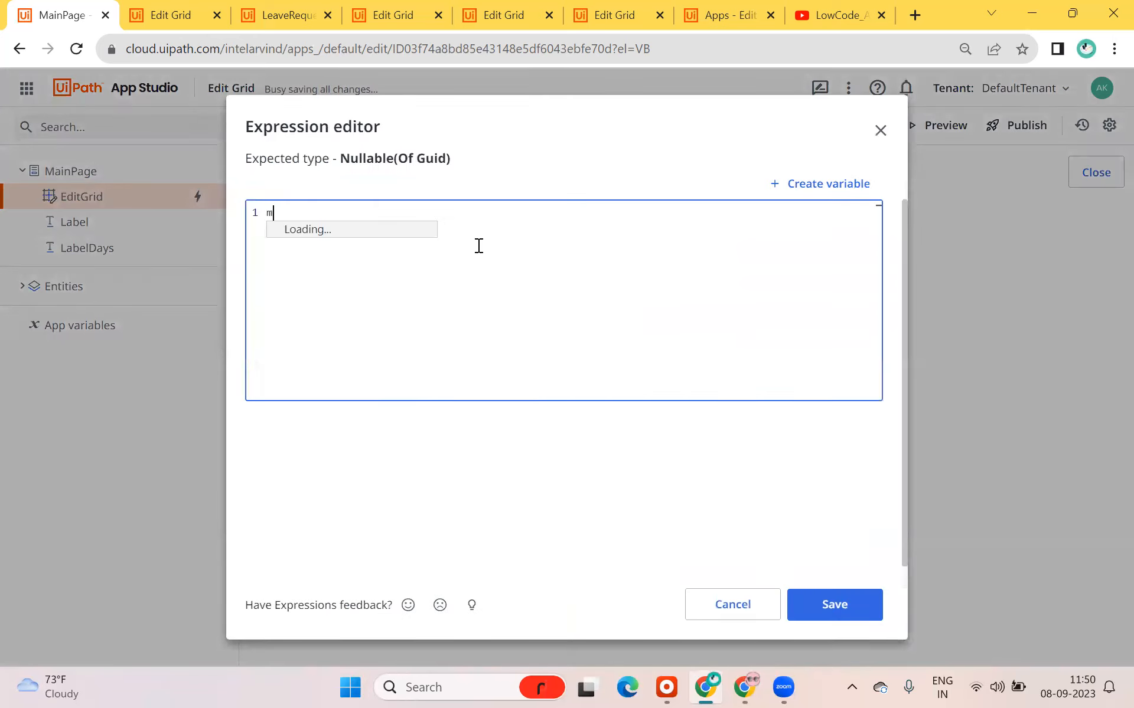
text(ain)
key(Return)
text(.)
key(Return)
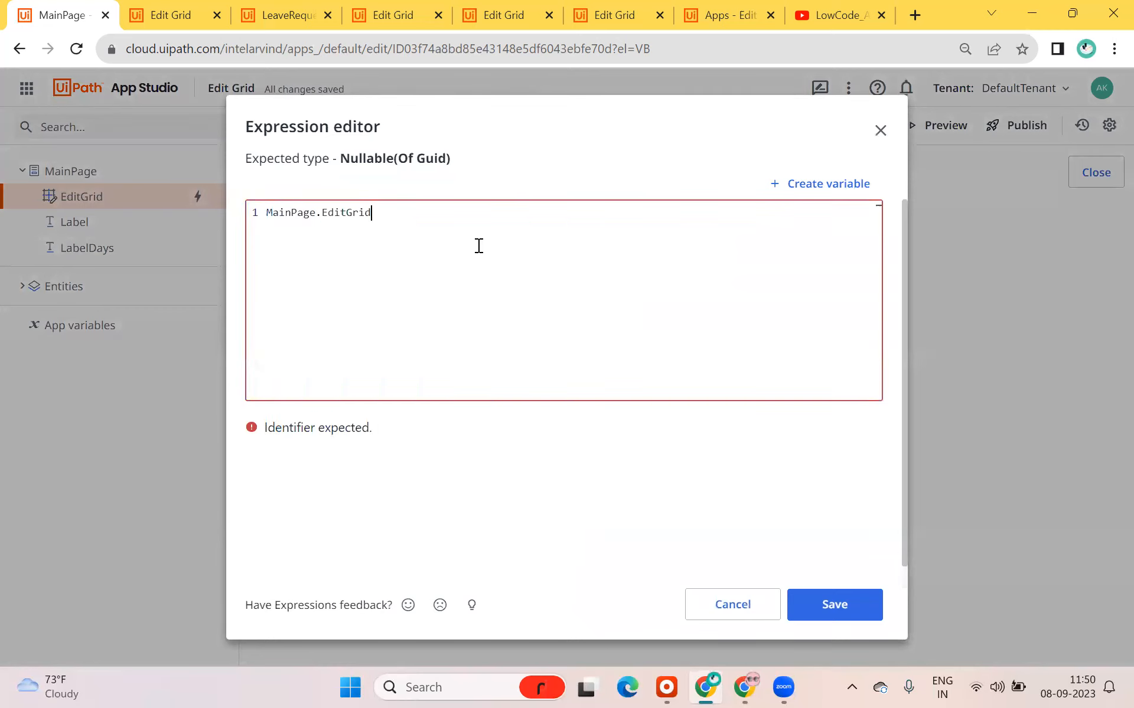
text(.se)
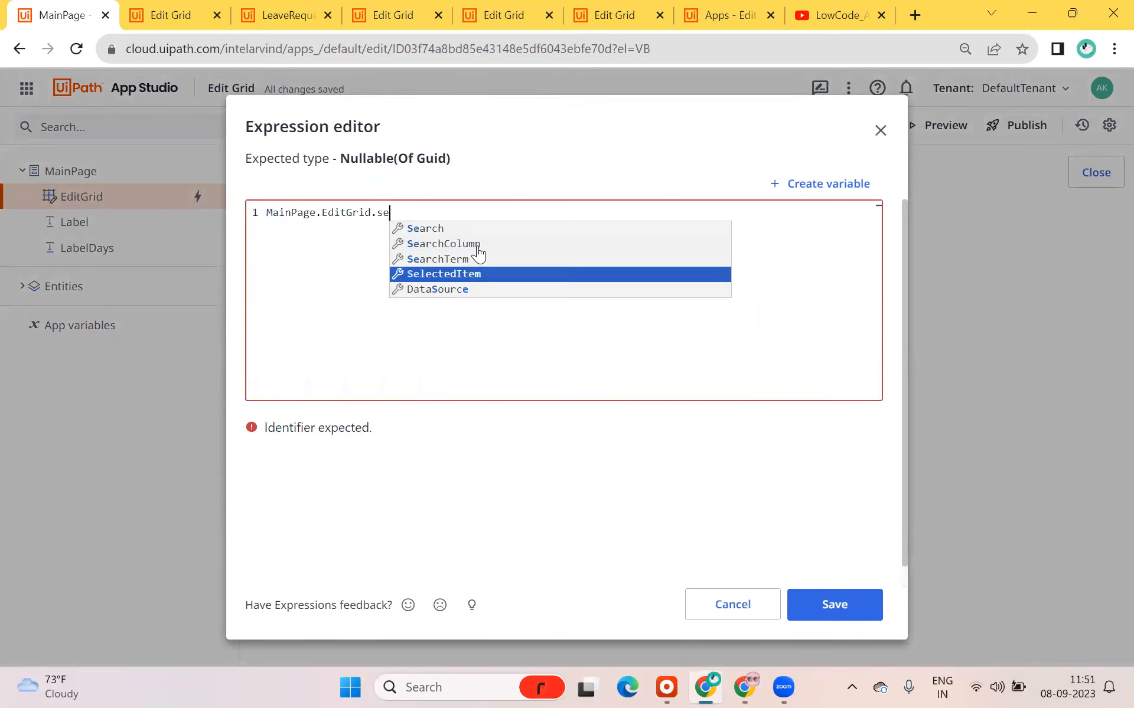
key(Return)
text(.id)
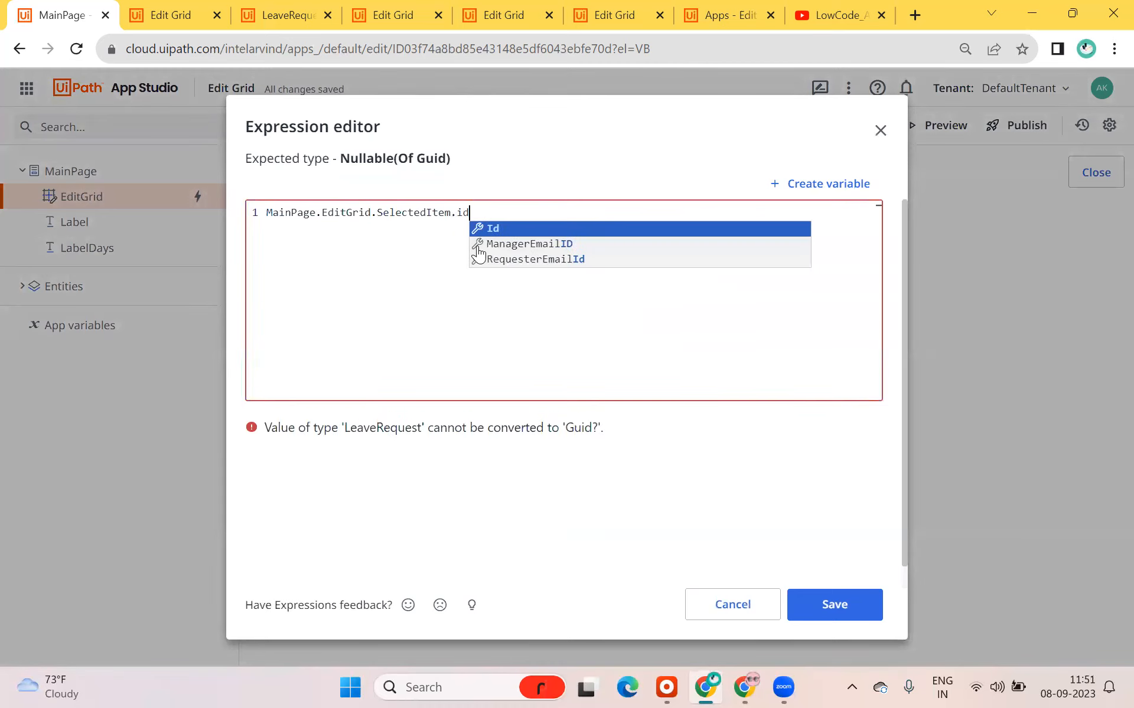
click(547, 229)
click(815, 609)
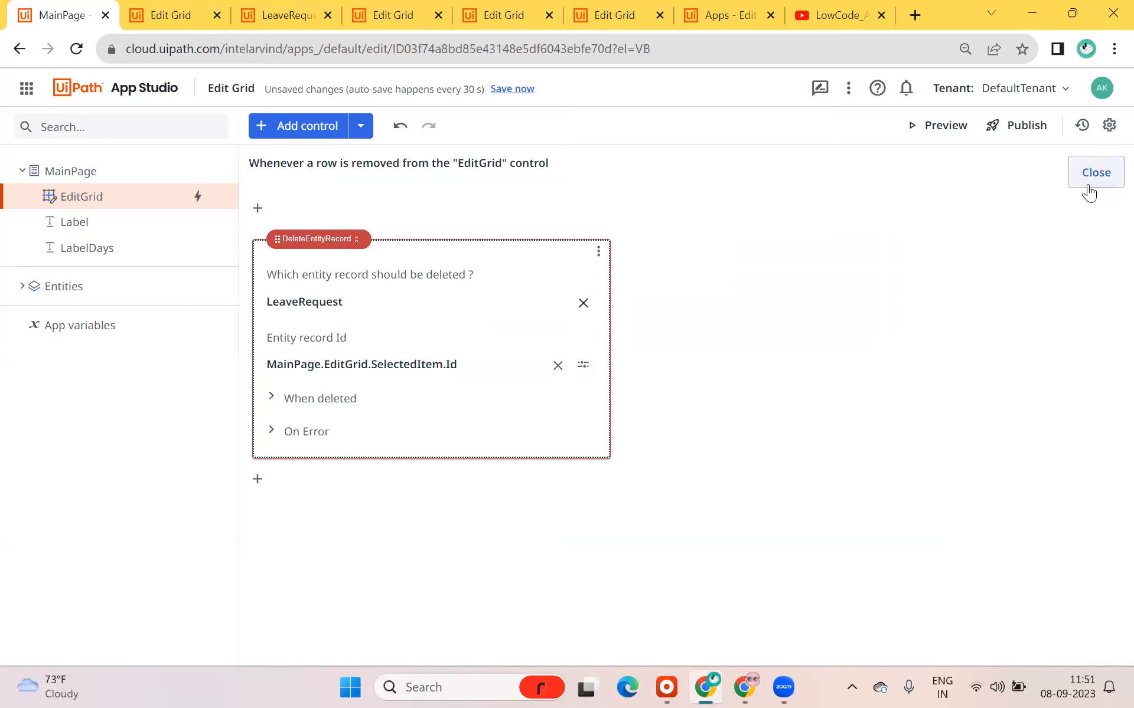
click(1093, 184)
- Preview the app and close the outdated Edit Grid preview tabs
click(933, 129)
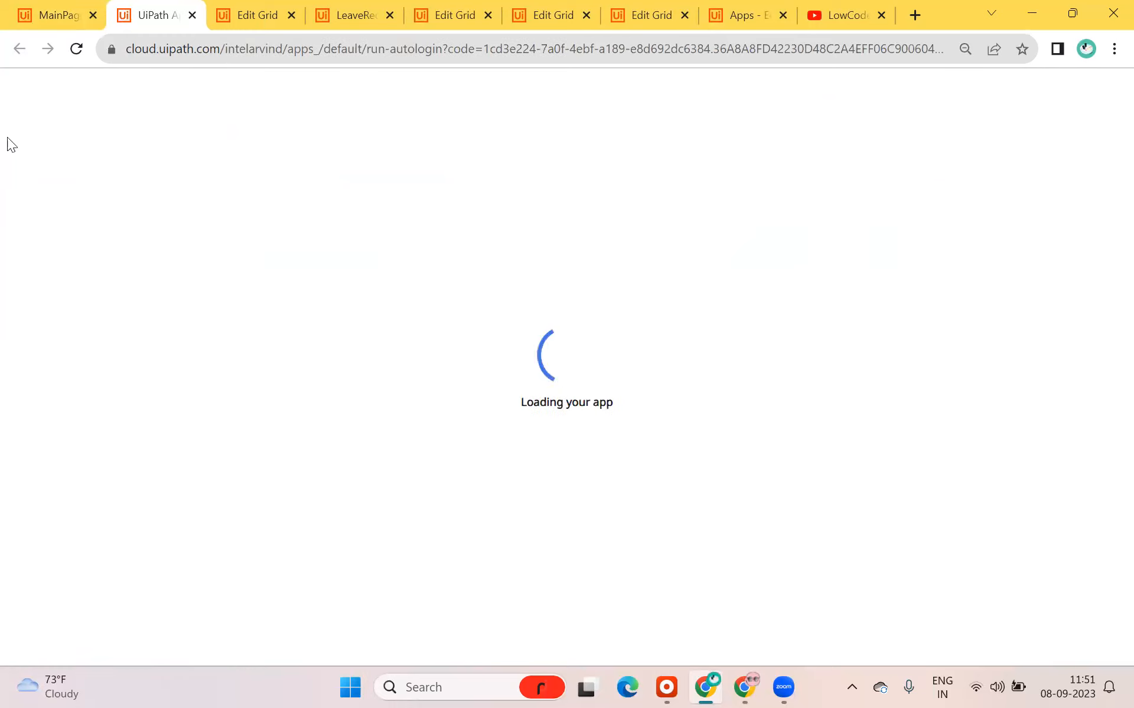
click(292, 16)
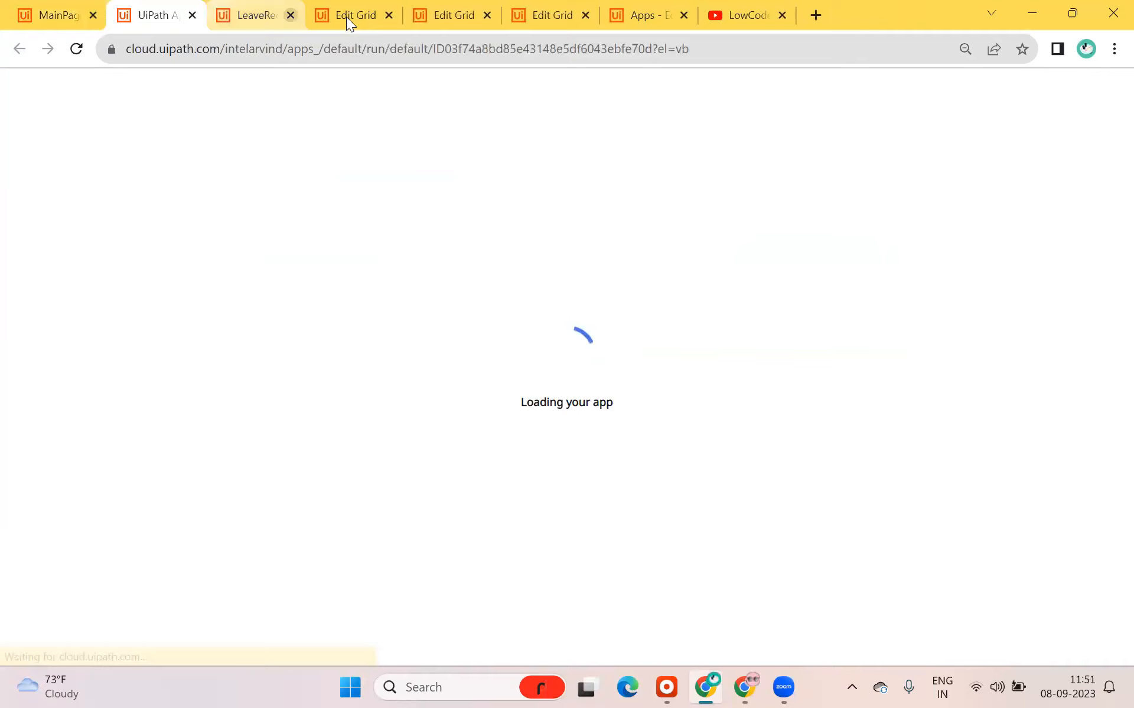
click(380, 16)
click(388, 15)
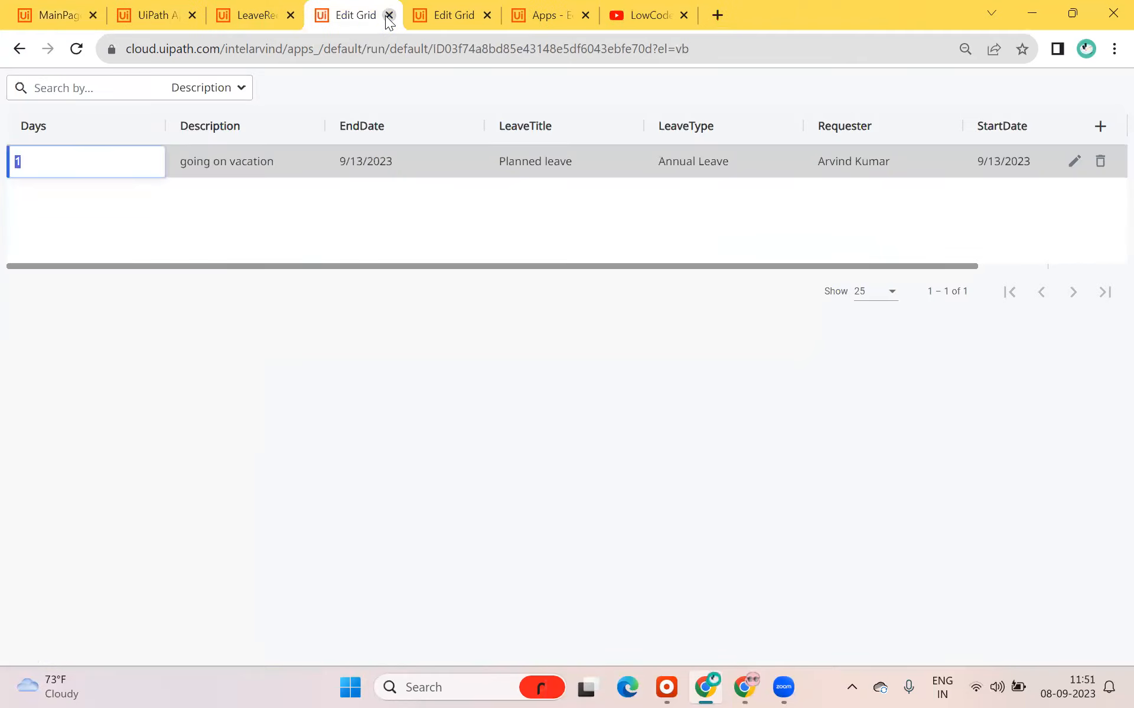
click(389, 15)
click(388, 15)
click(167, 16)
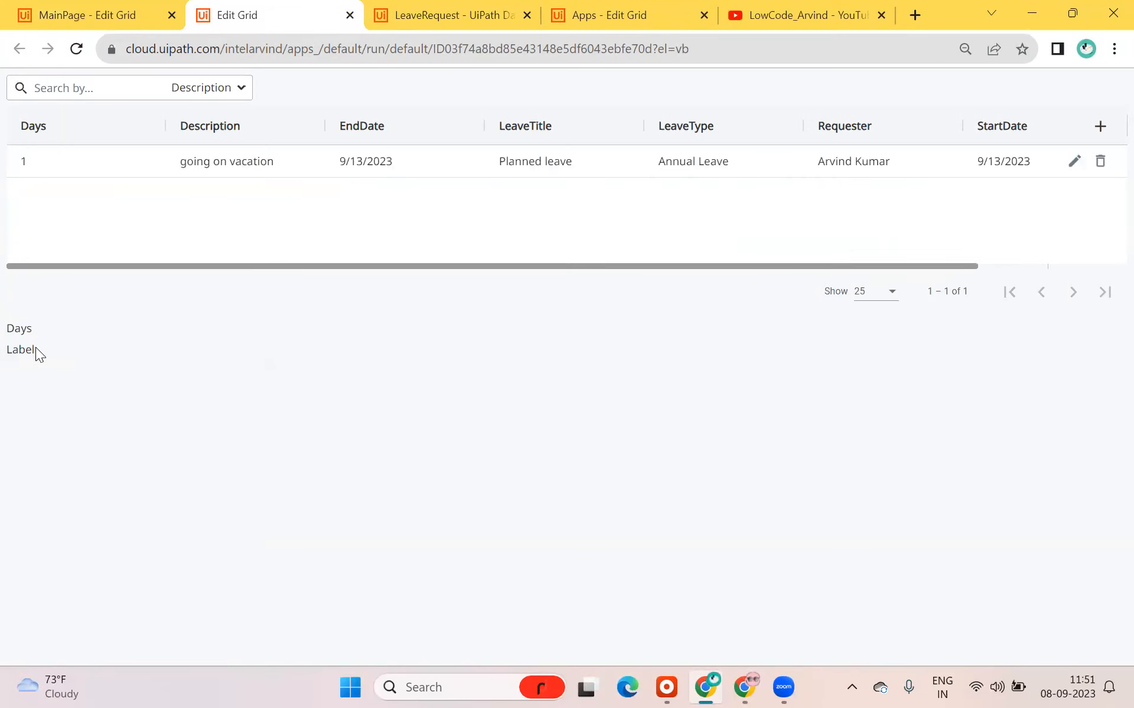
- Select the existing leave record in the preview grid and try to fill in Days for a new row
click(50, 169)
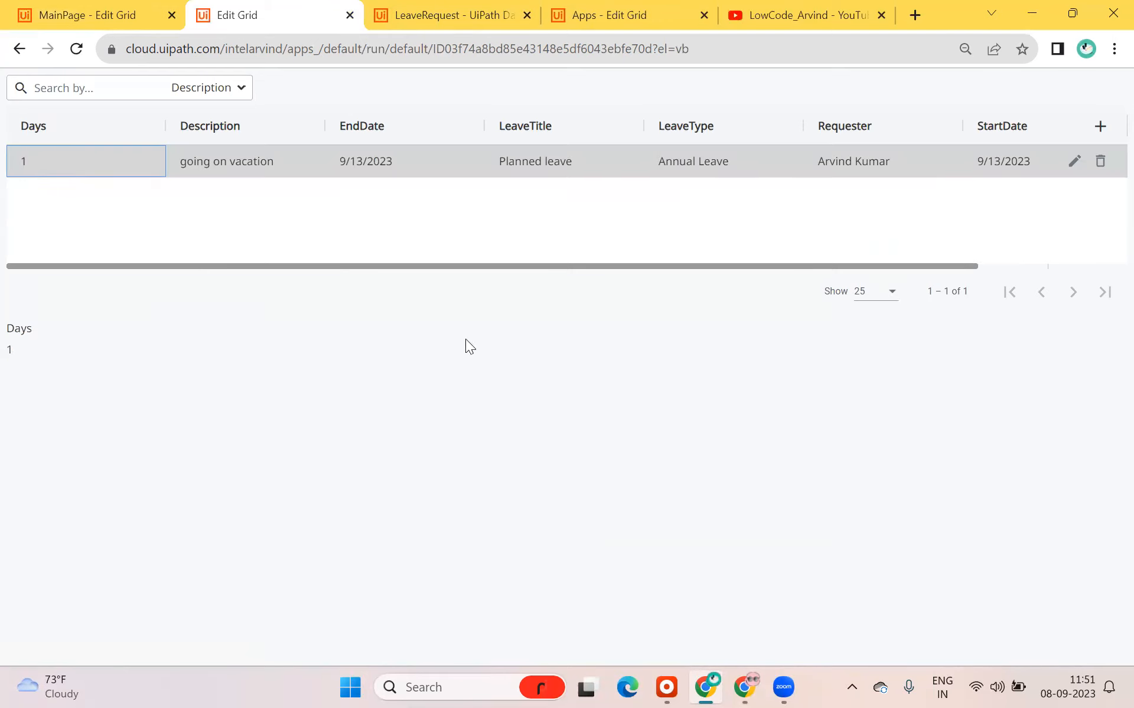
click(1101, 128)
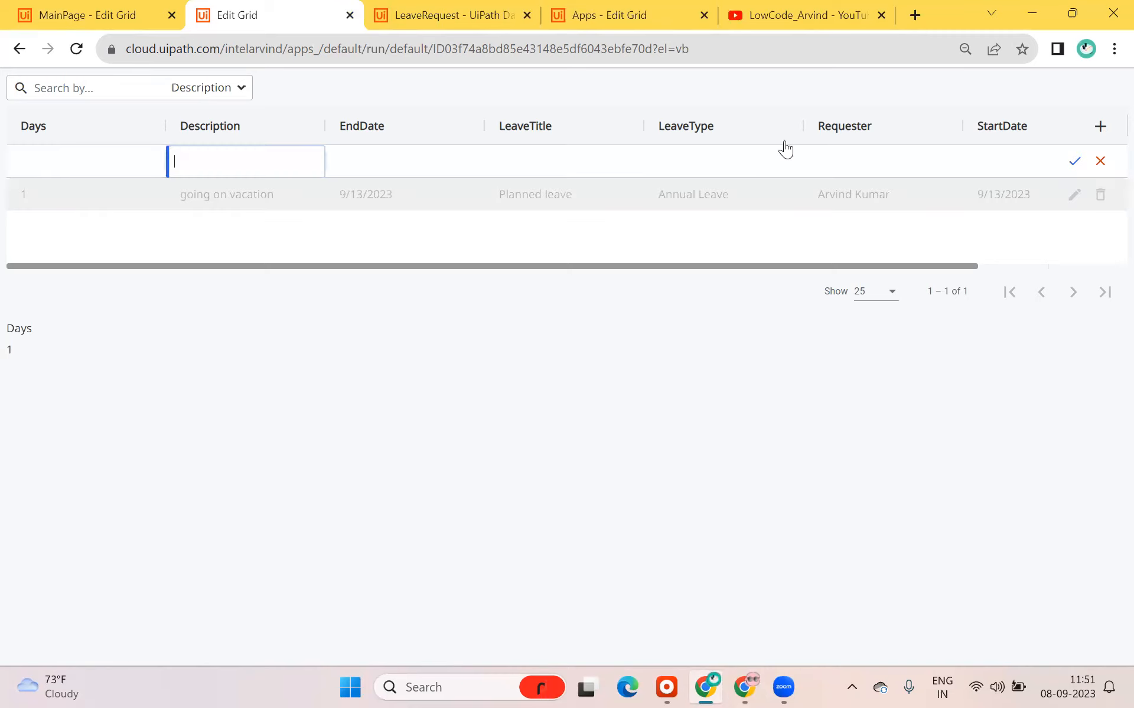
click(107, 163)
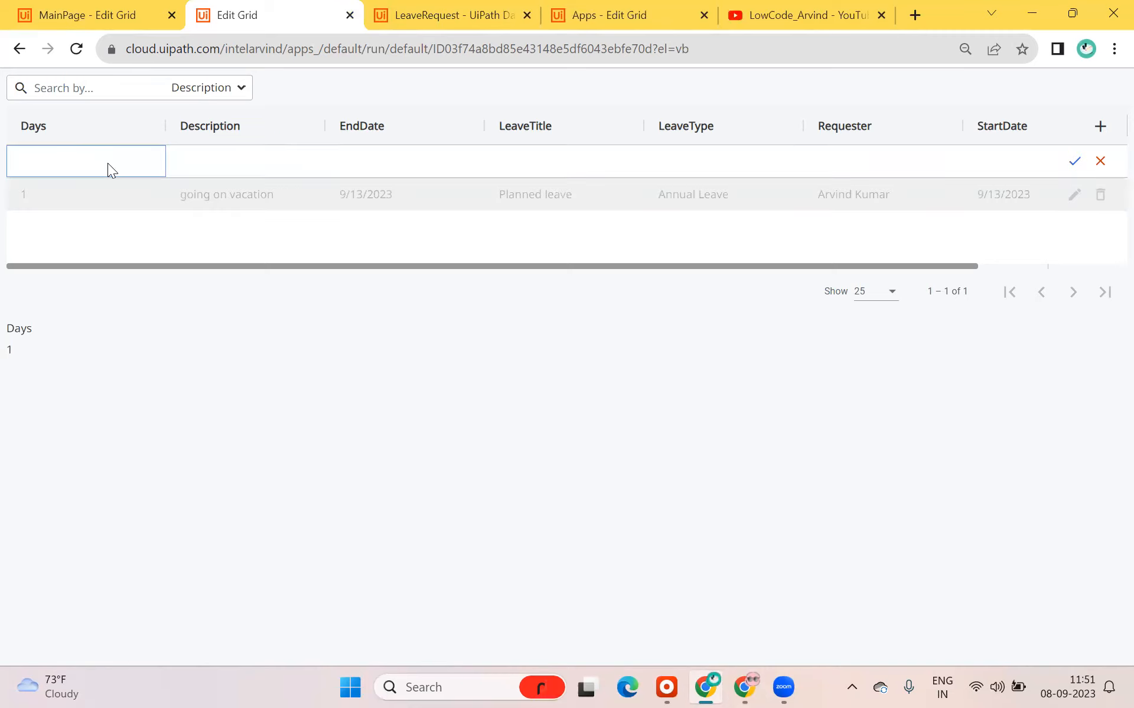
- Set the Editable property of the Edit Grid's Days column to true in App Studio and save the expression
click(96, 18)
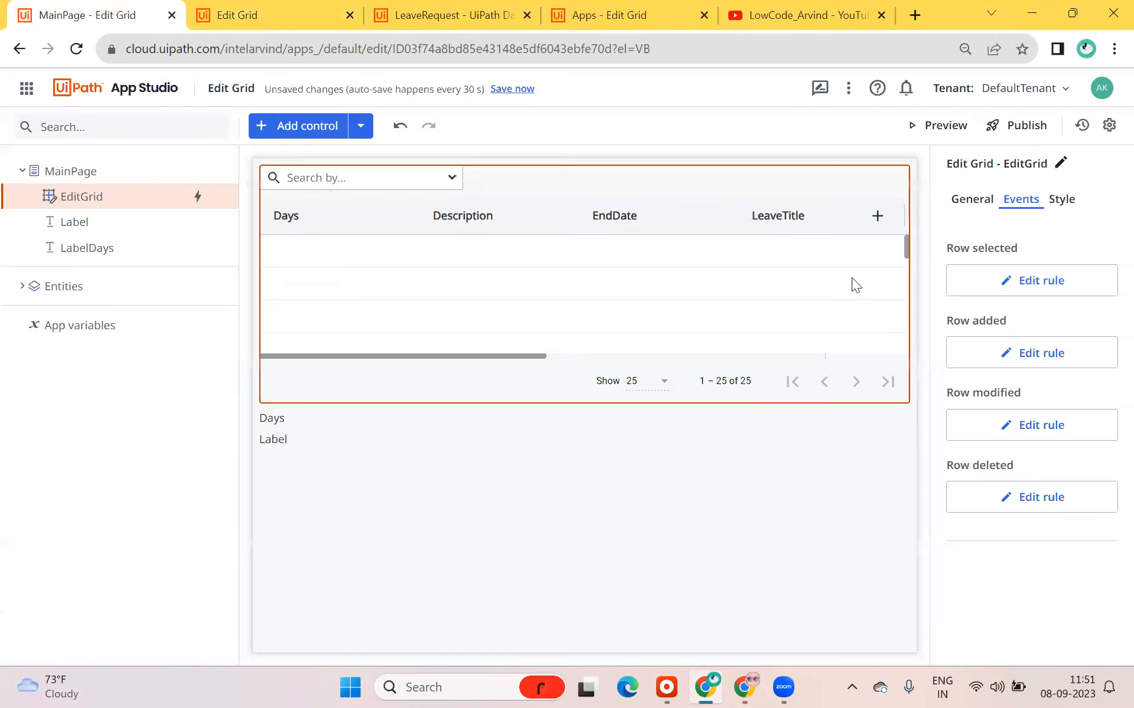
click(973, 200)
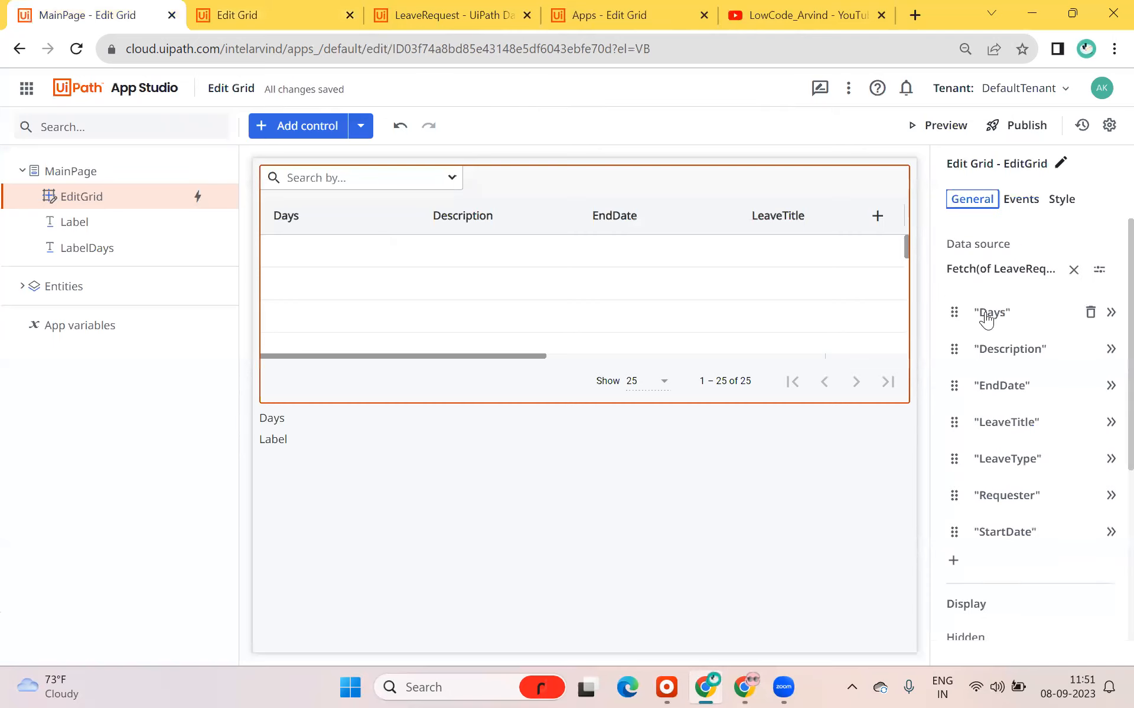
click(990, 313)
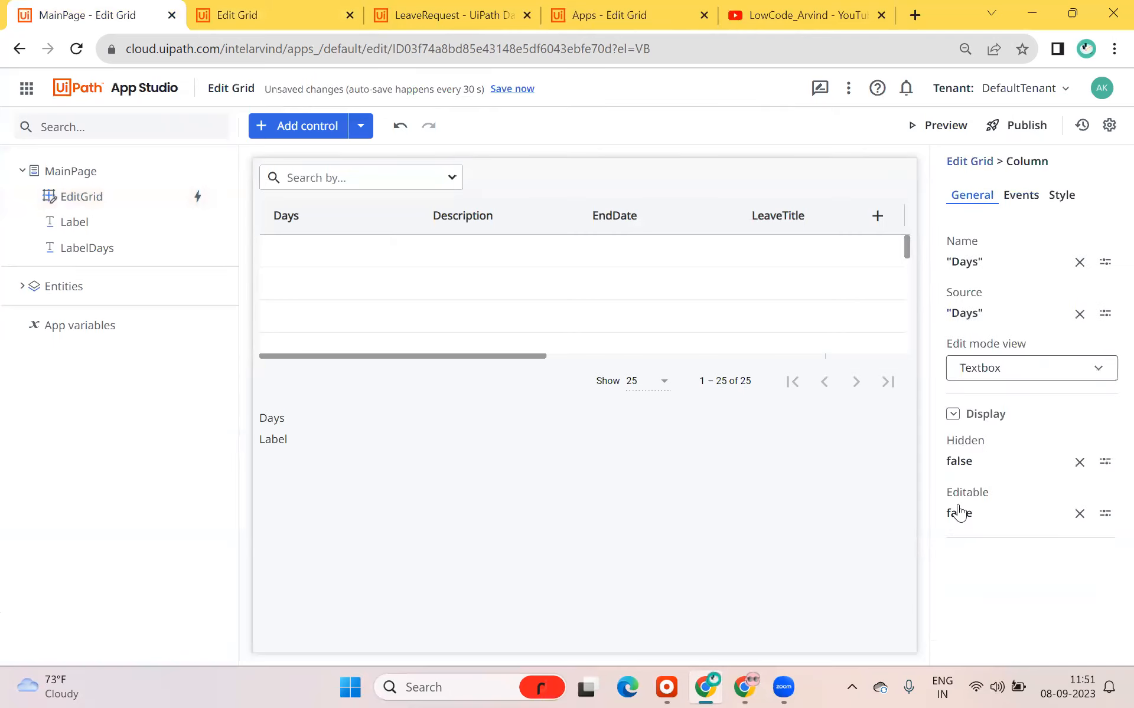
click(961, 515)
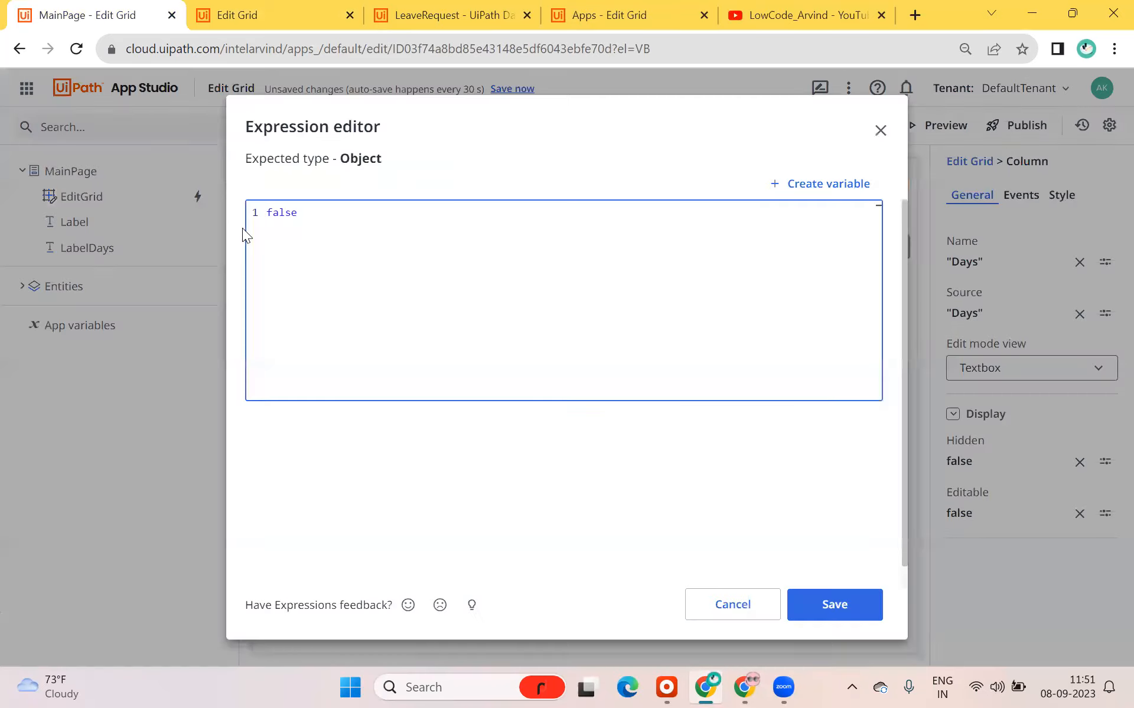
key(ctrl+a)
text(true)
click(835, 607)
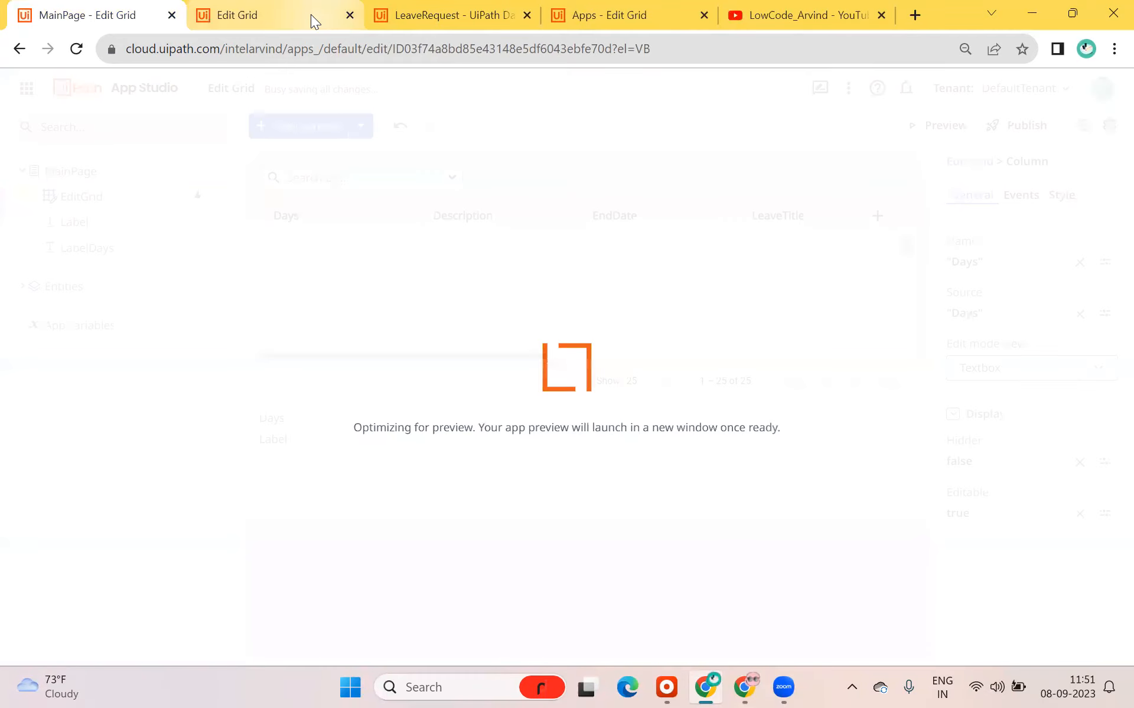
- Replace the outdated preview with a fresh one and add a grid row with Days 10 and Description Annual Leave
click(349, 16)
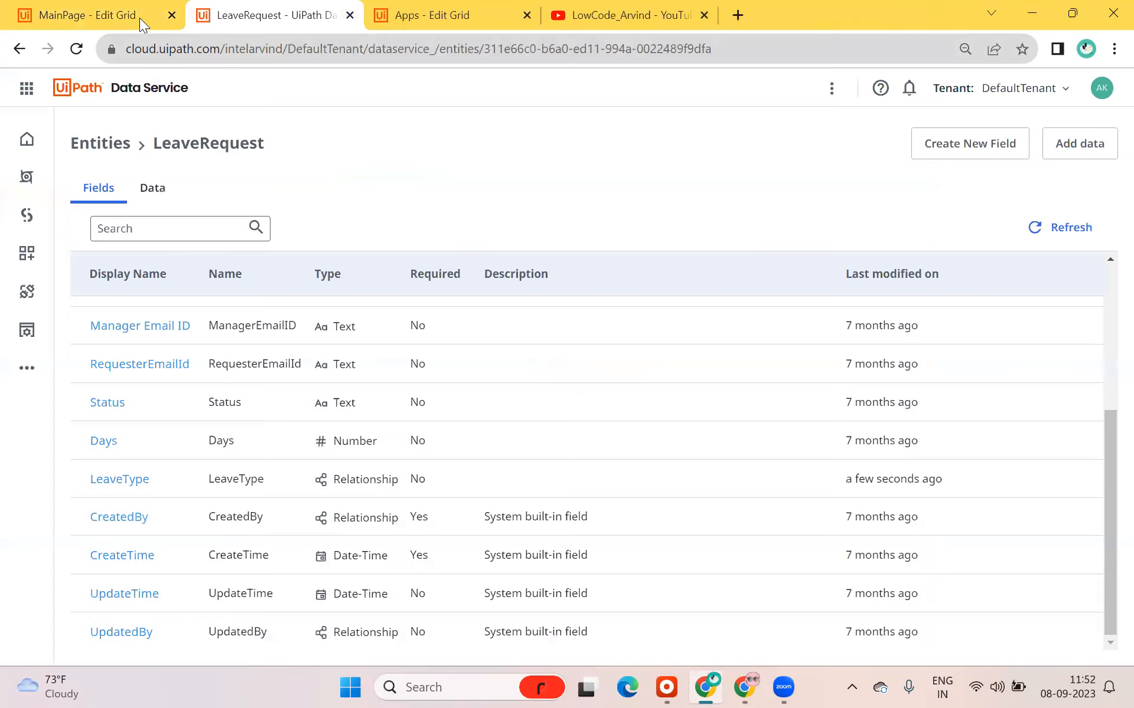
click(111, 6)
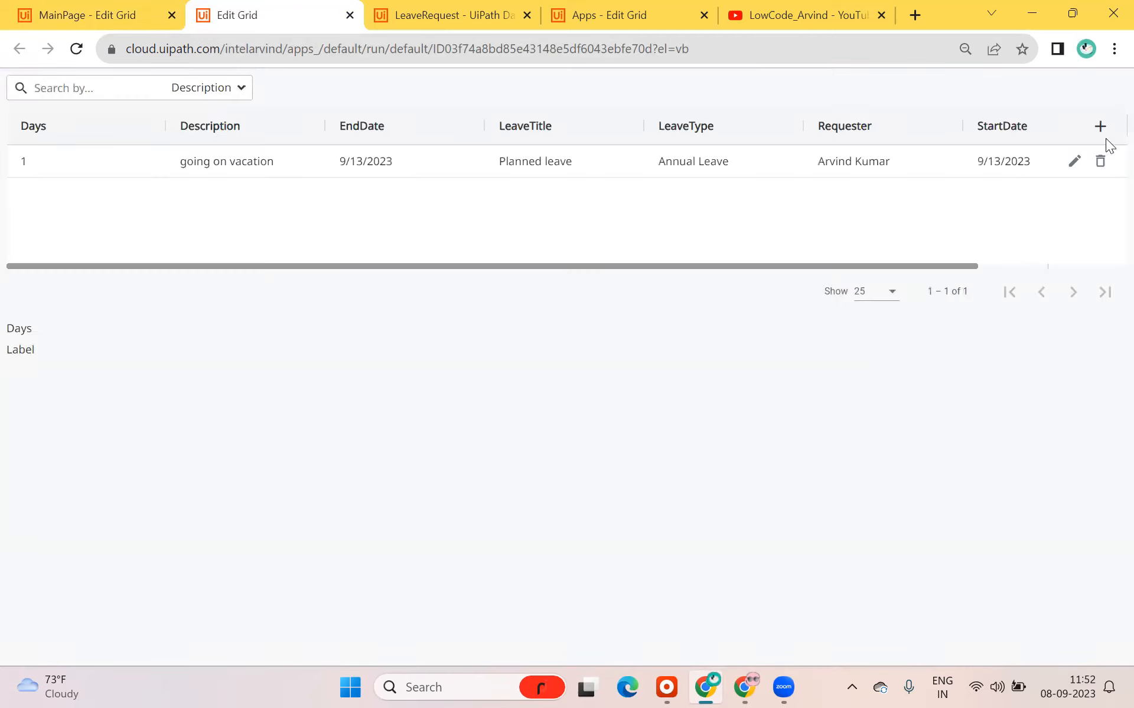
click(1091, 131)
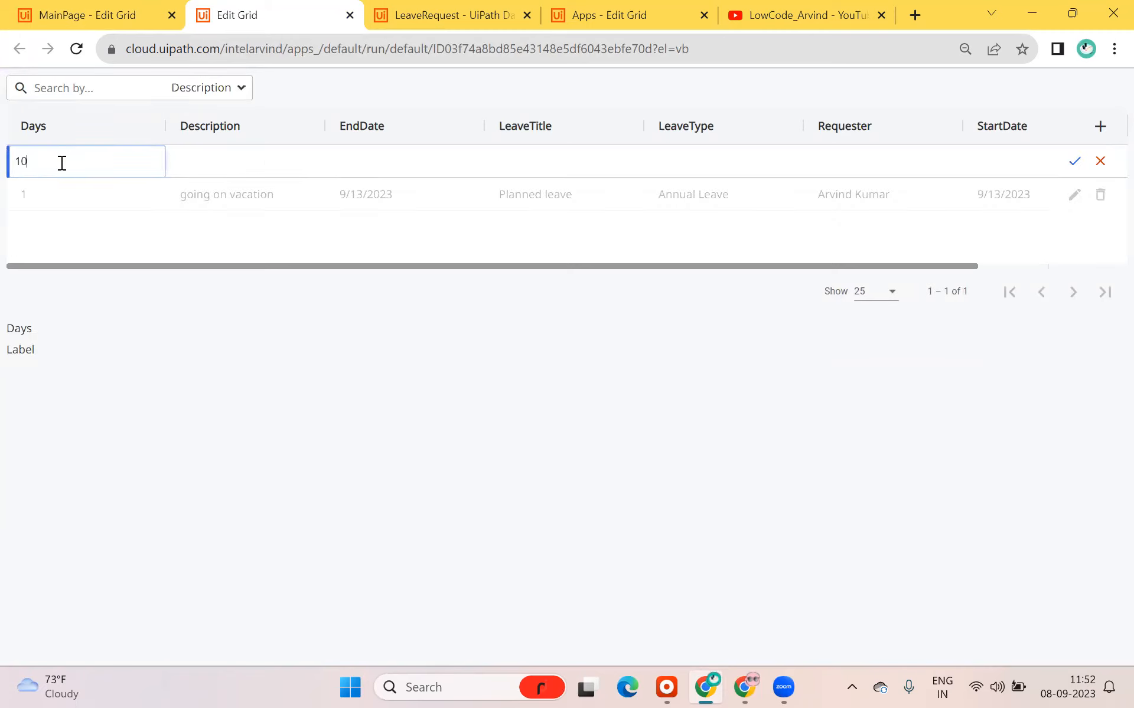
key(Tab)
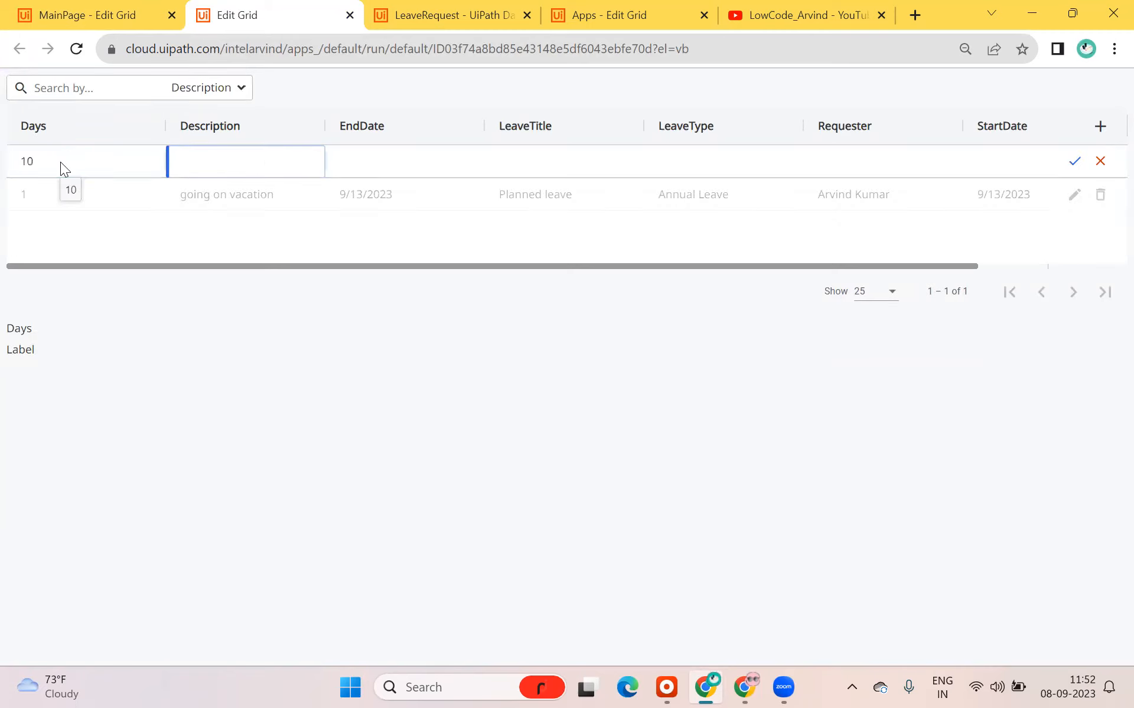
text(Annual Leave)
click(1074, 162)
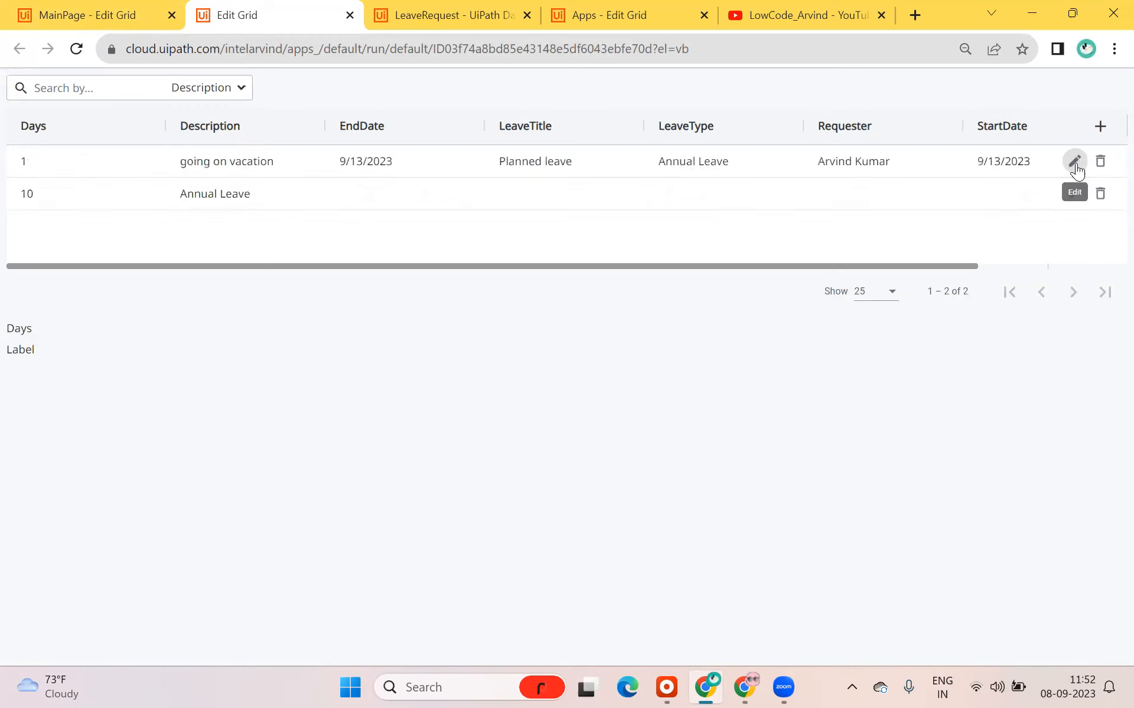
- Edit the newly added Annual Leave row, setting Days to 5, and save the row
click(79, 199)
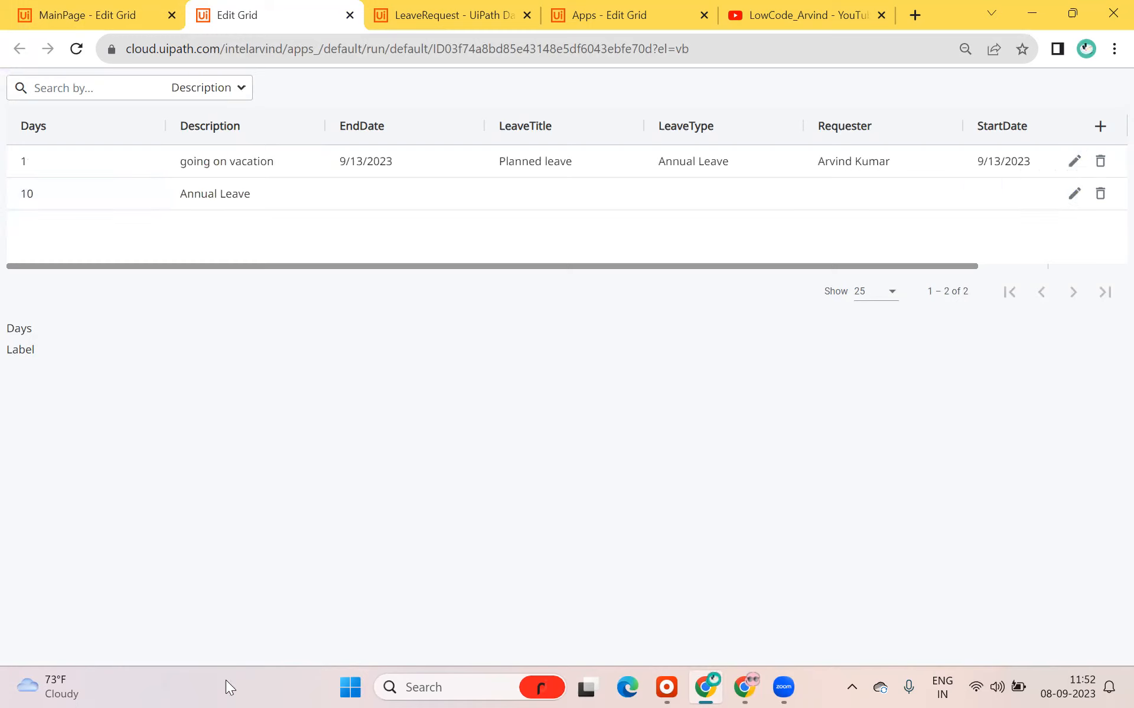
click(1074, 194)
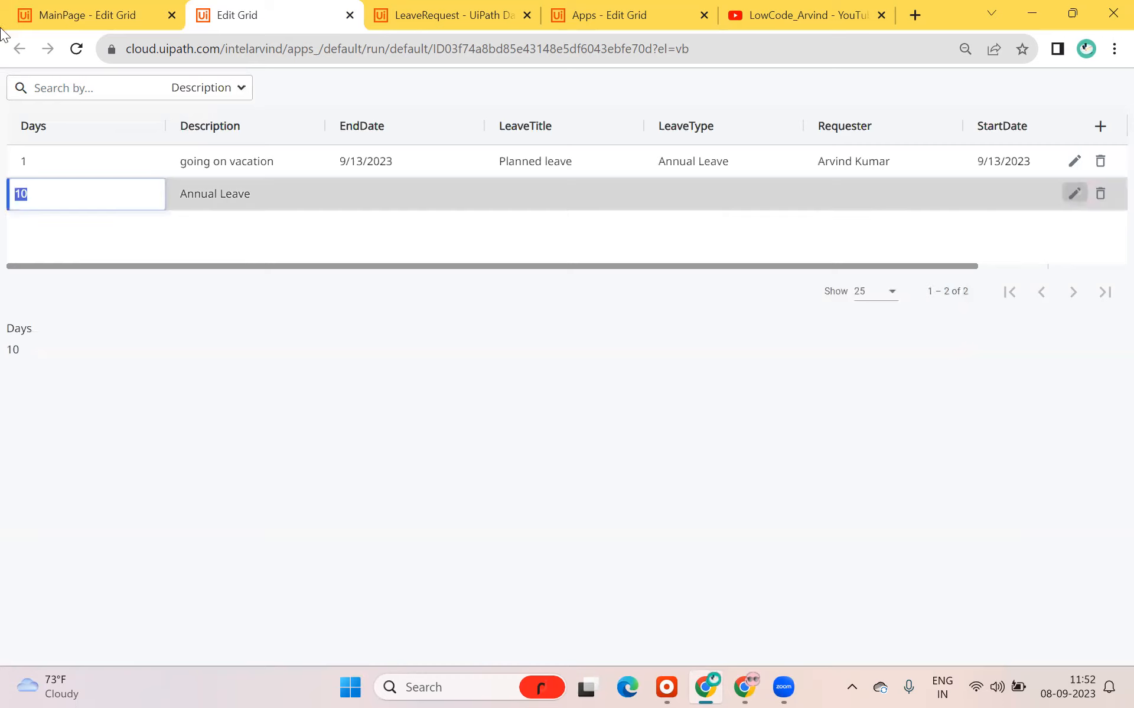
click(84, 192)
text(5)
click(909, 190)
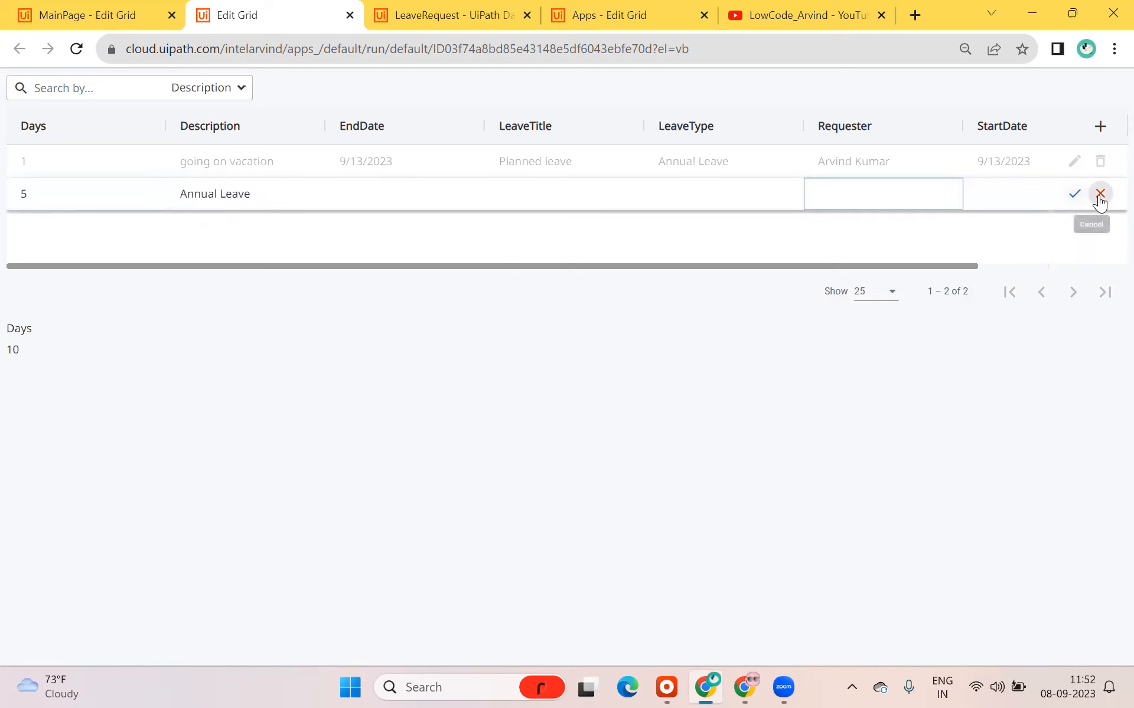
click(1081, 199)
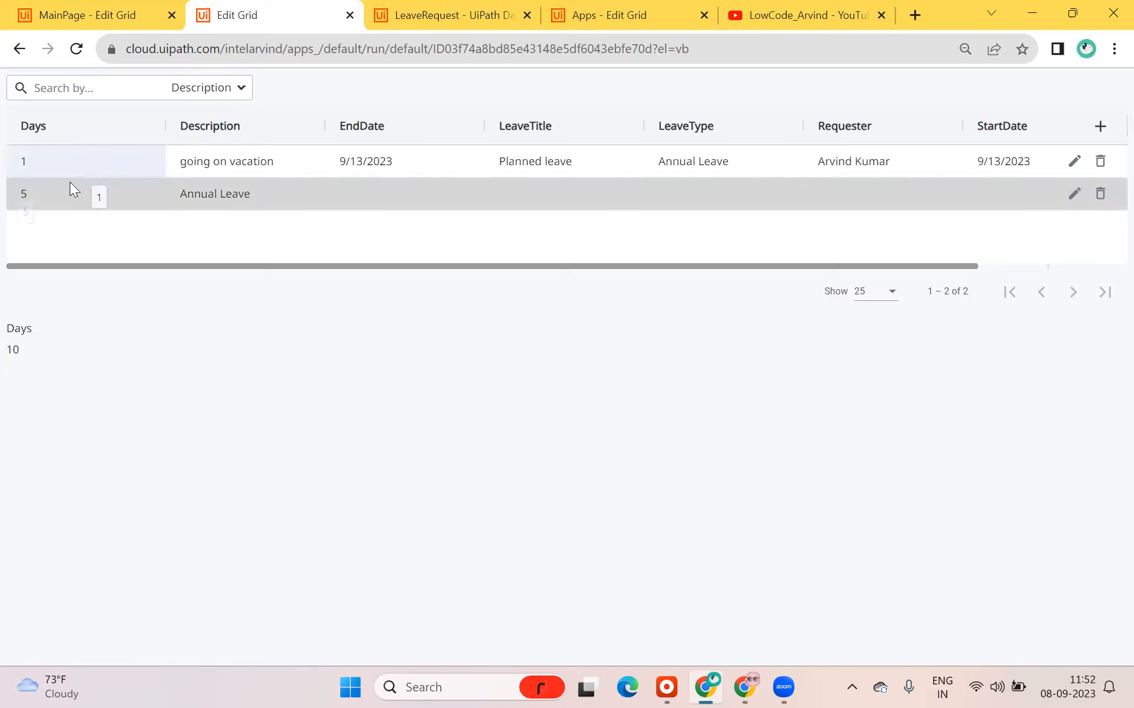
- Select each grid row in turn to check the Days label below the grid
click(64, 163)
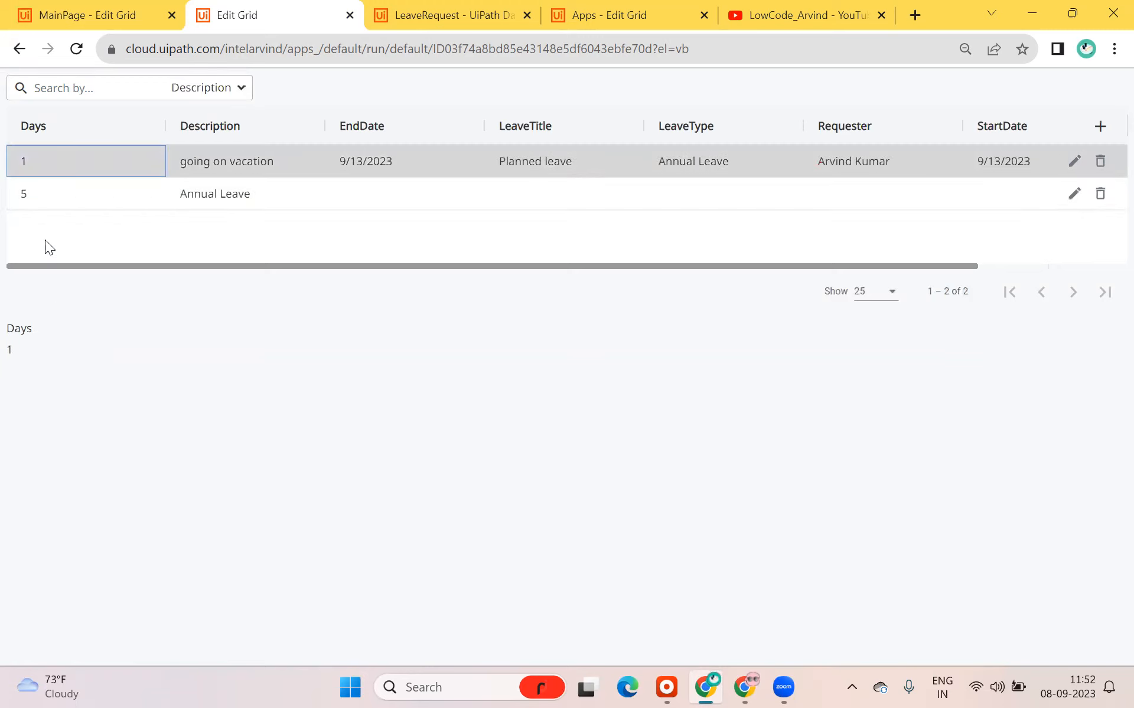
click(40, 203)
click(7, 349)
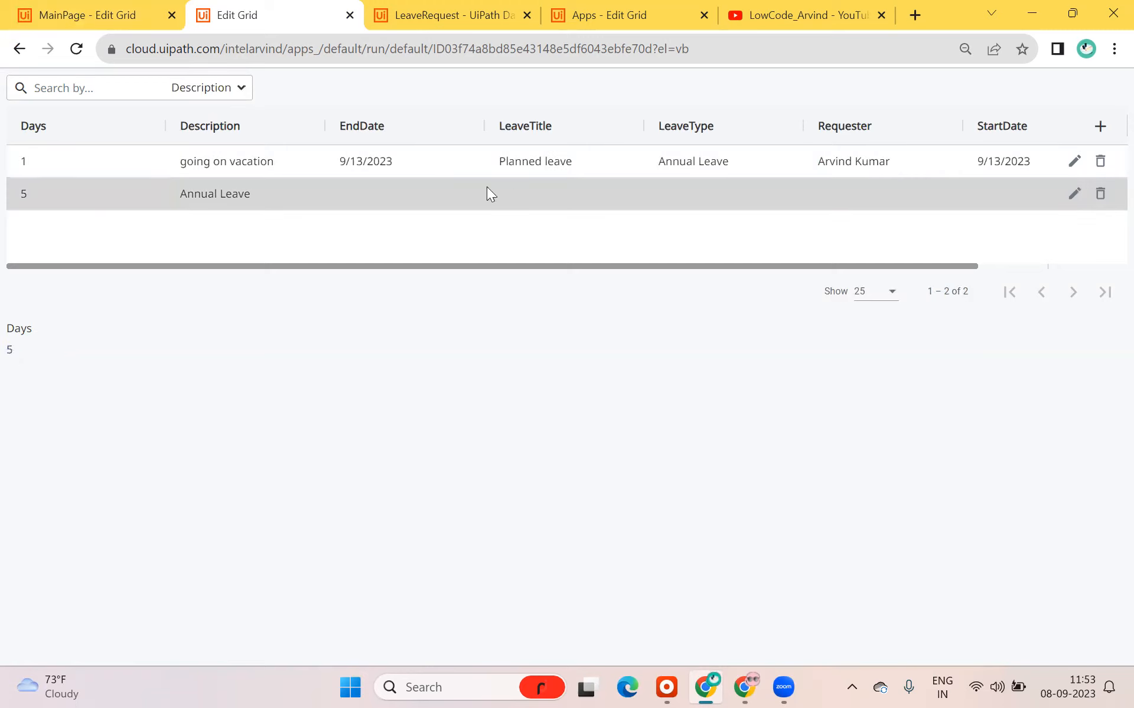
- Add another grid row with Days 20 and Description Sick leave, and save it
click(1101, 128)
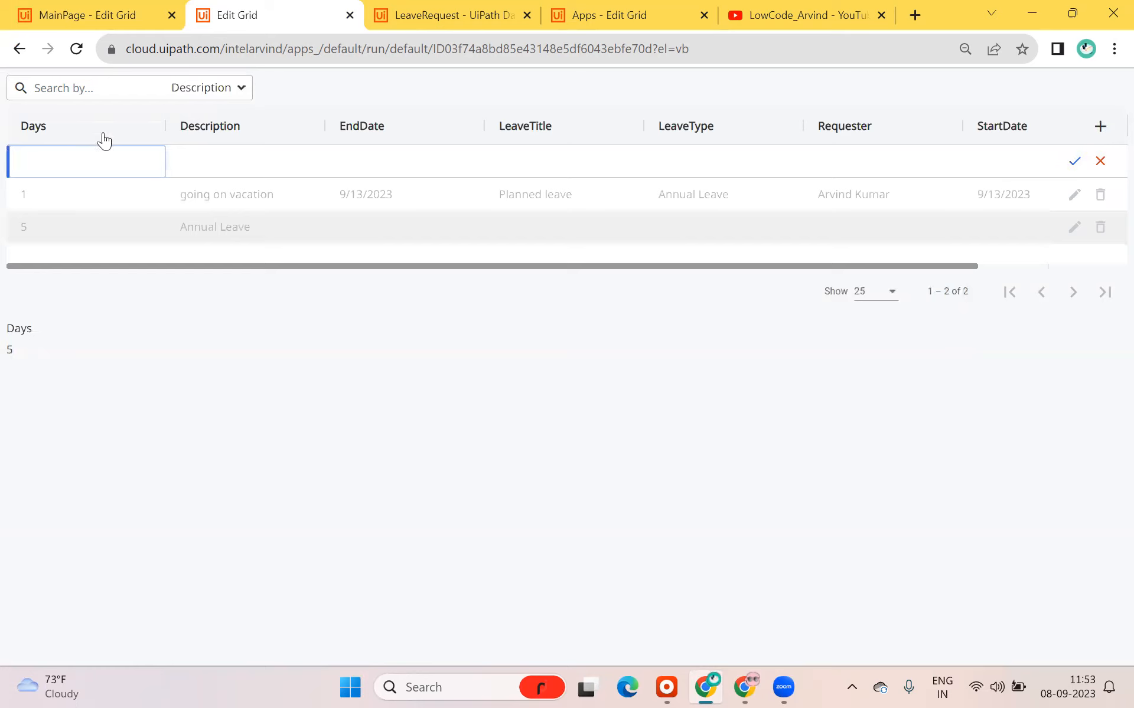
text(20)
click(222, 152)
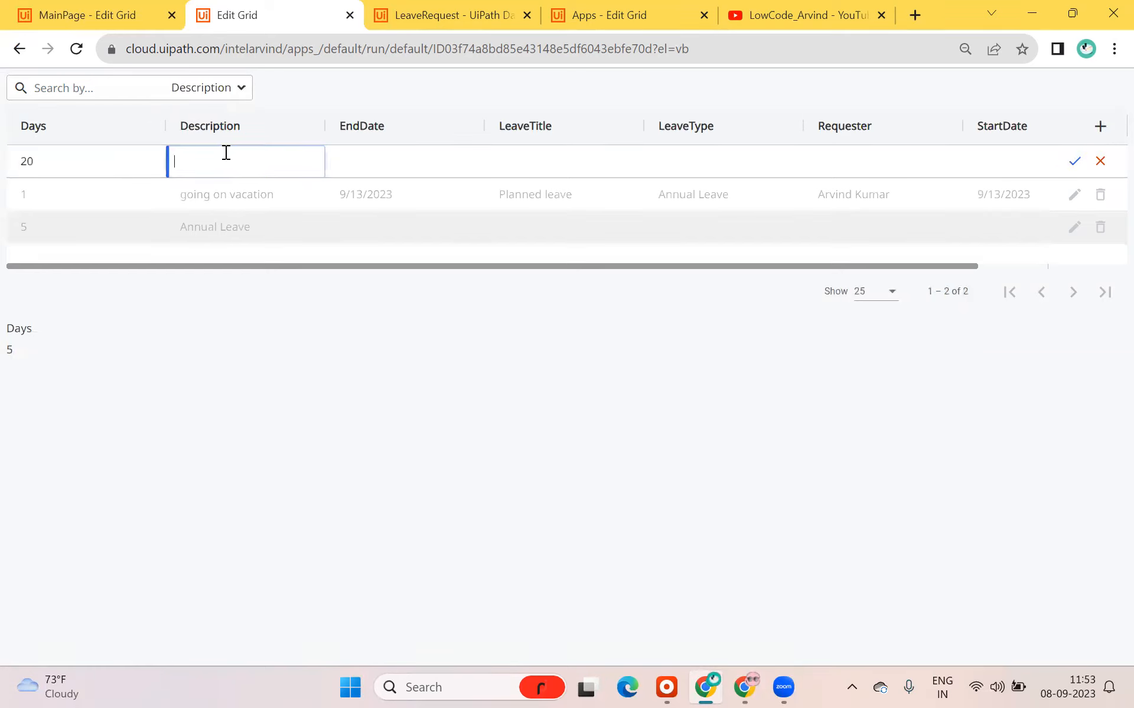
text(sICK)
key(BackSpace)
key(BackSpace)
key(BackSpace)
text(Sidk leave)
click(1074, 165)
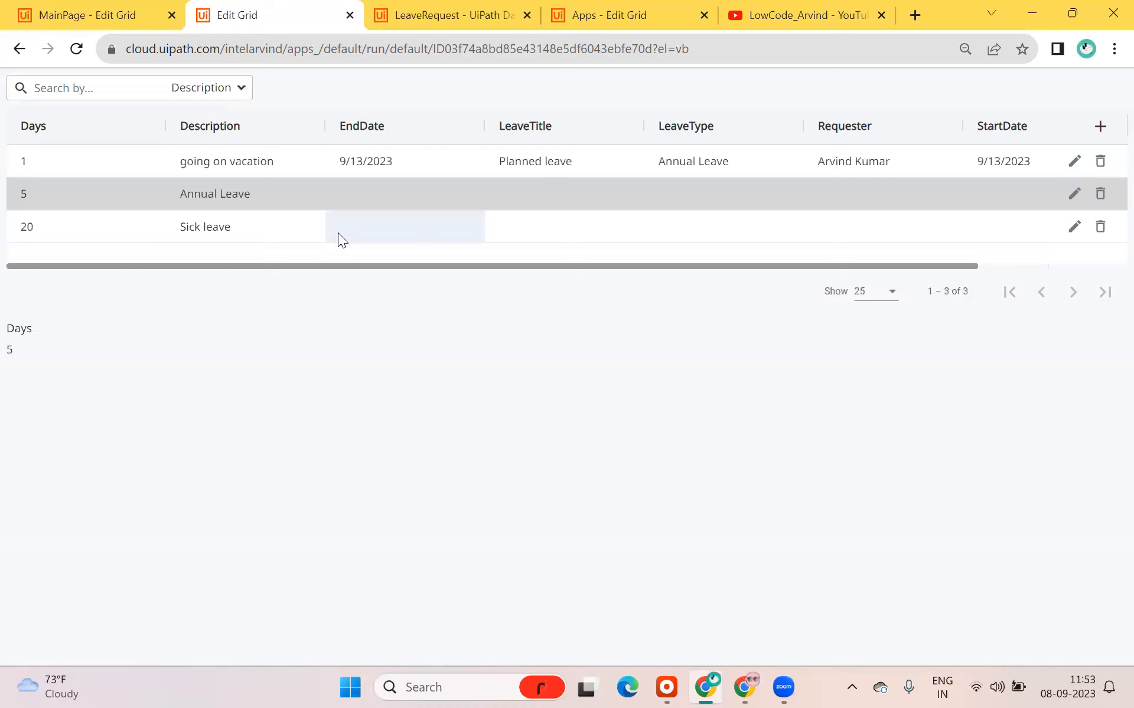
click(1100, 195)
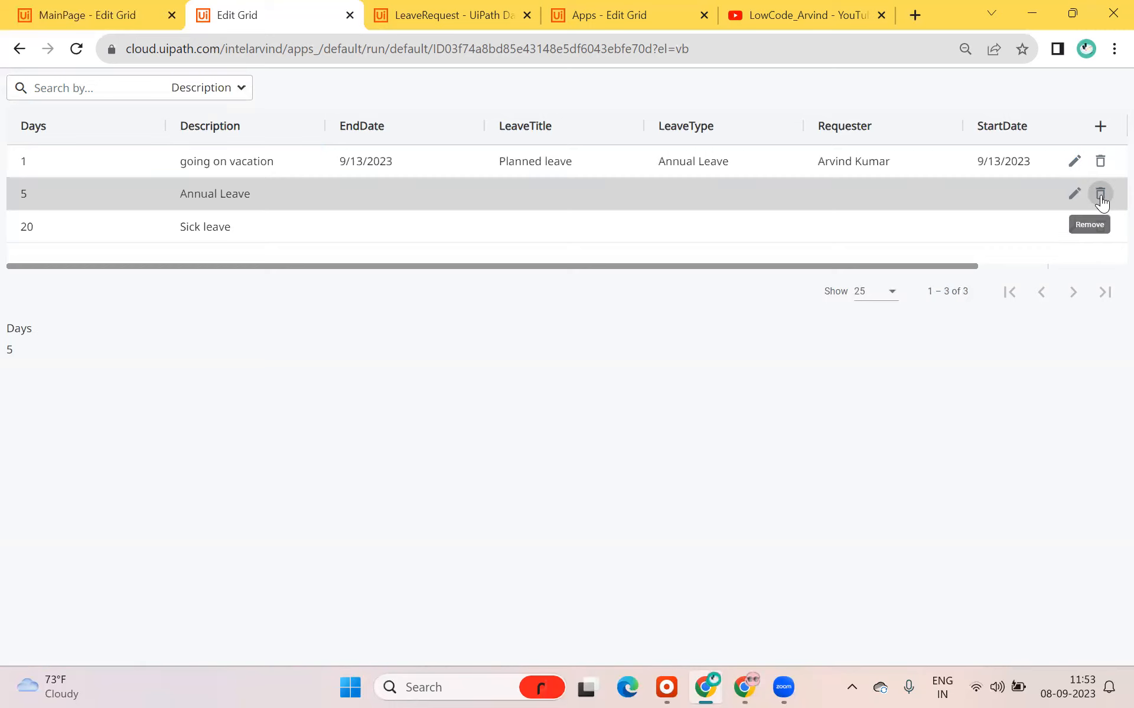
click(1099, 195)
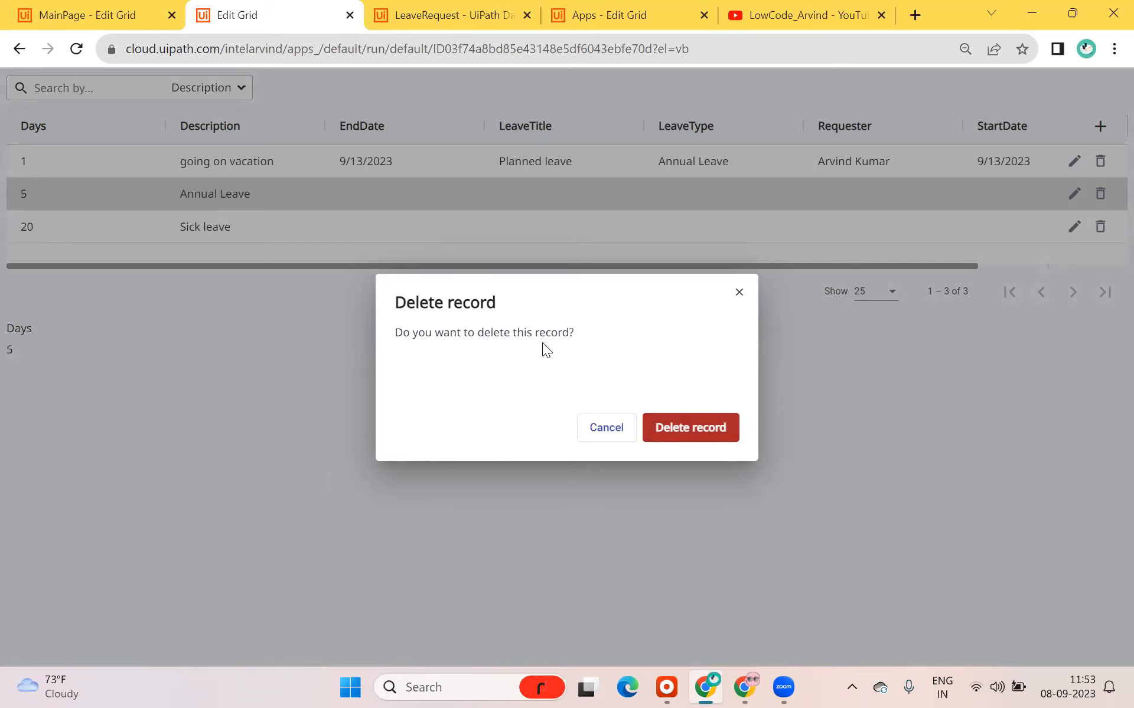
click(608, 437)
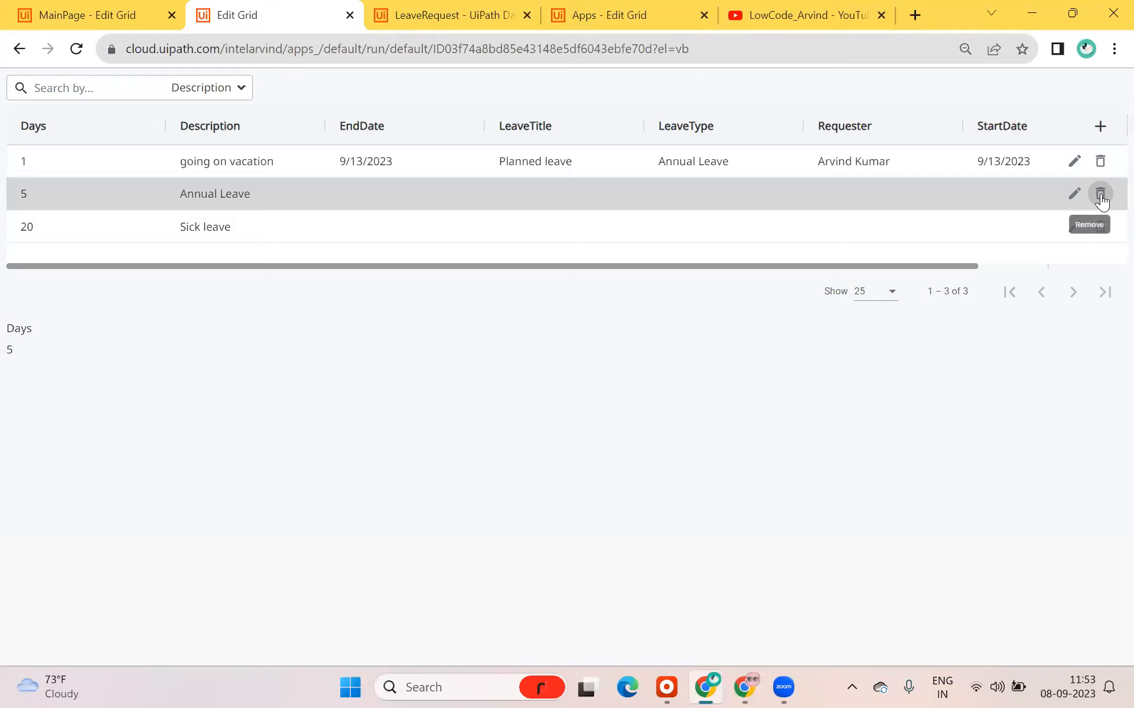
- Delete the Annual Leave record with 5 days from the preview grid and confirm the deletion
click(1101, 201)
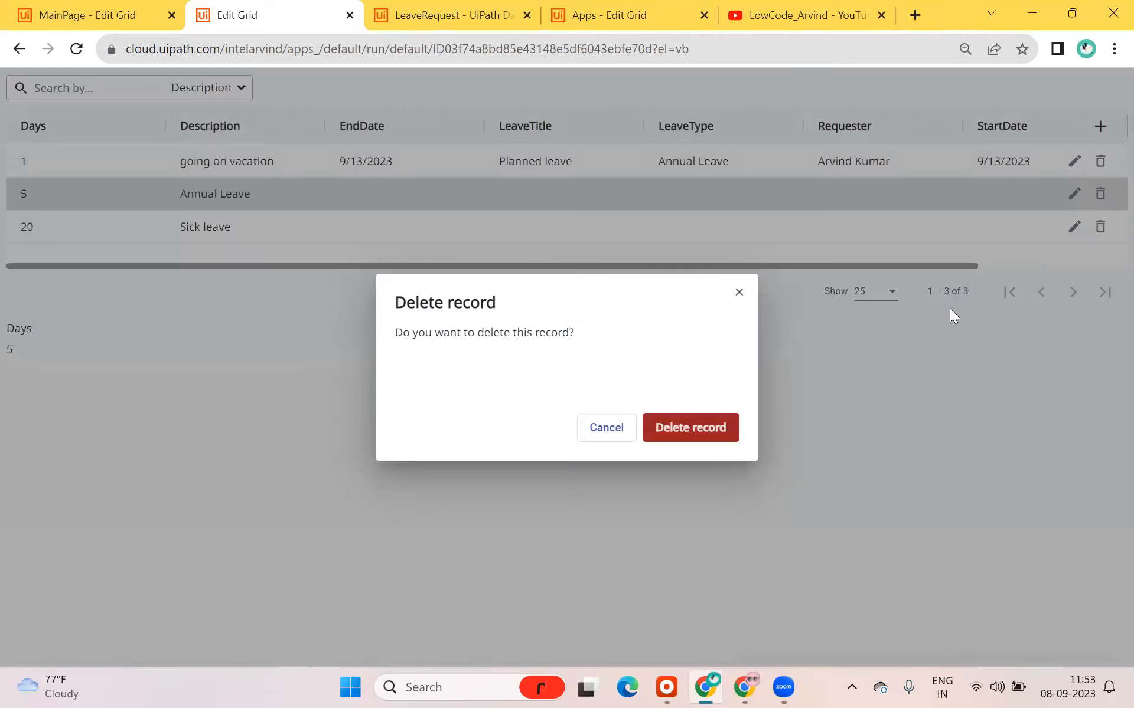
click(697, 431)
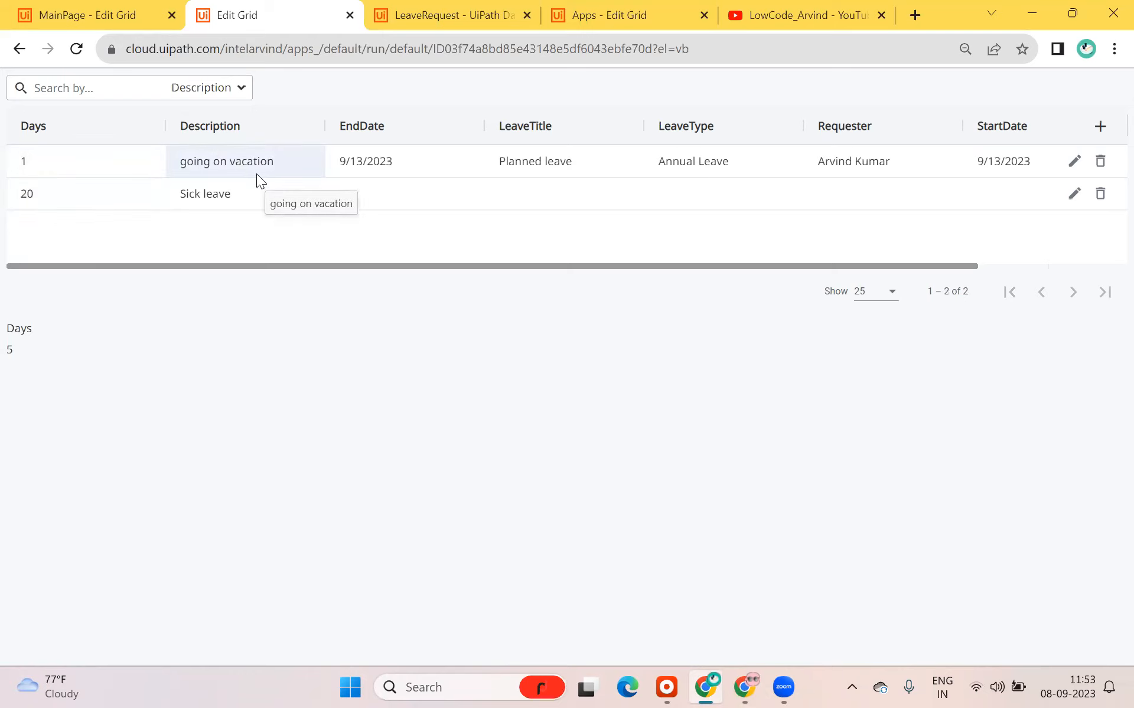
- Return to the MainPage designer and review the Edit Grid's row events, its columns, and the edit mode view options of the Days column
click(120, 11)
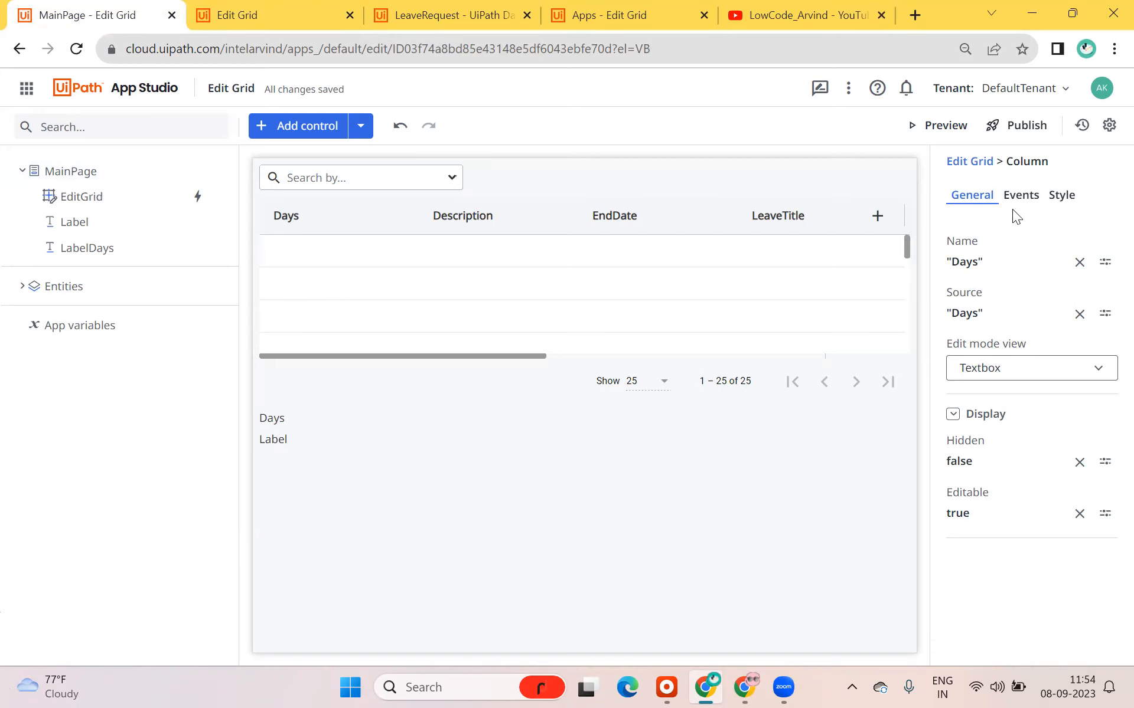
click(1021, 196)
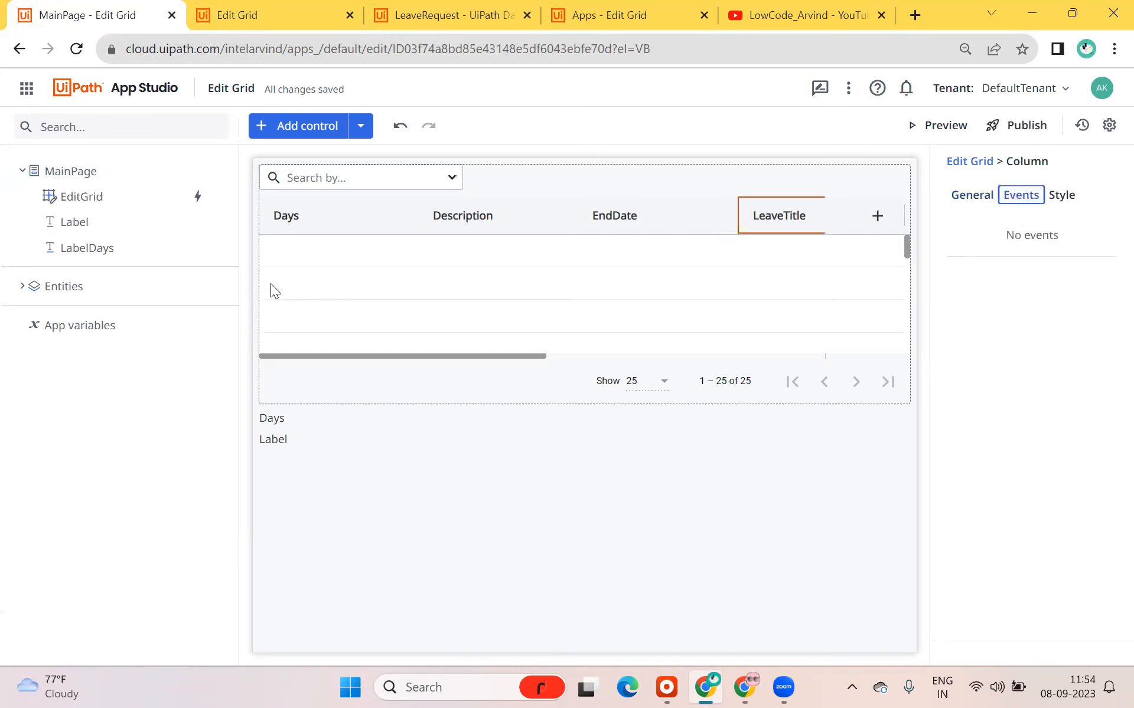
click(340, 274)
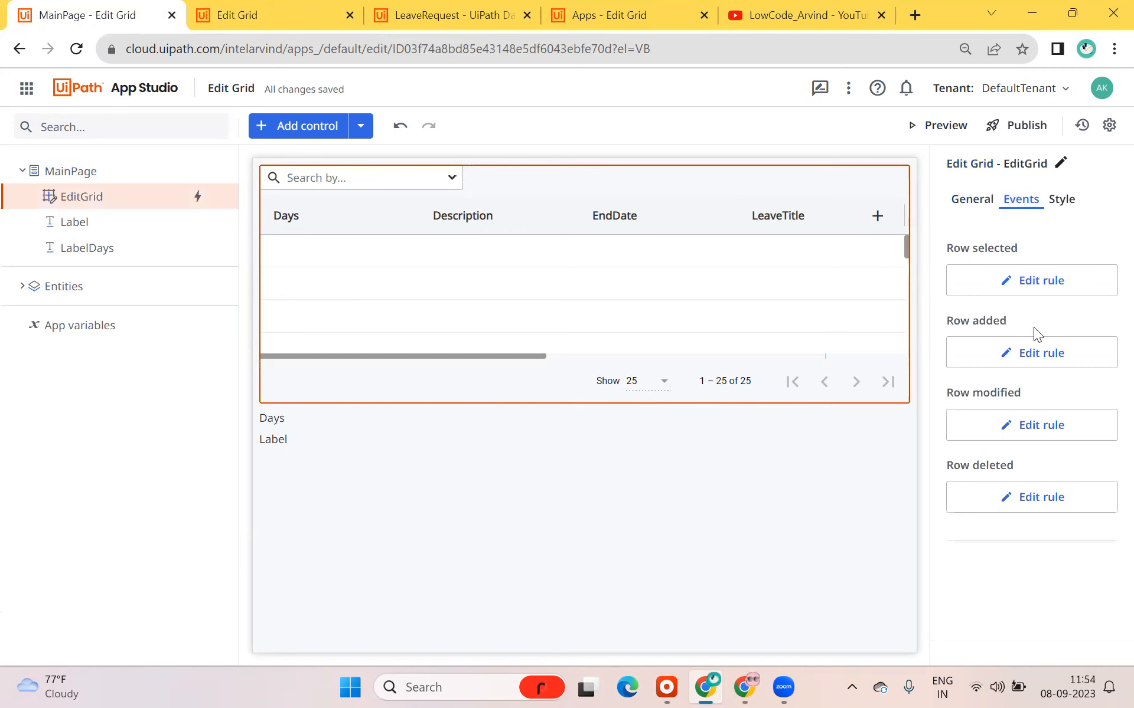
click(972, 199)
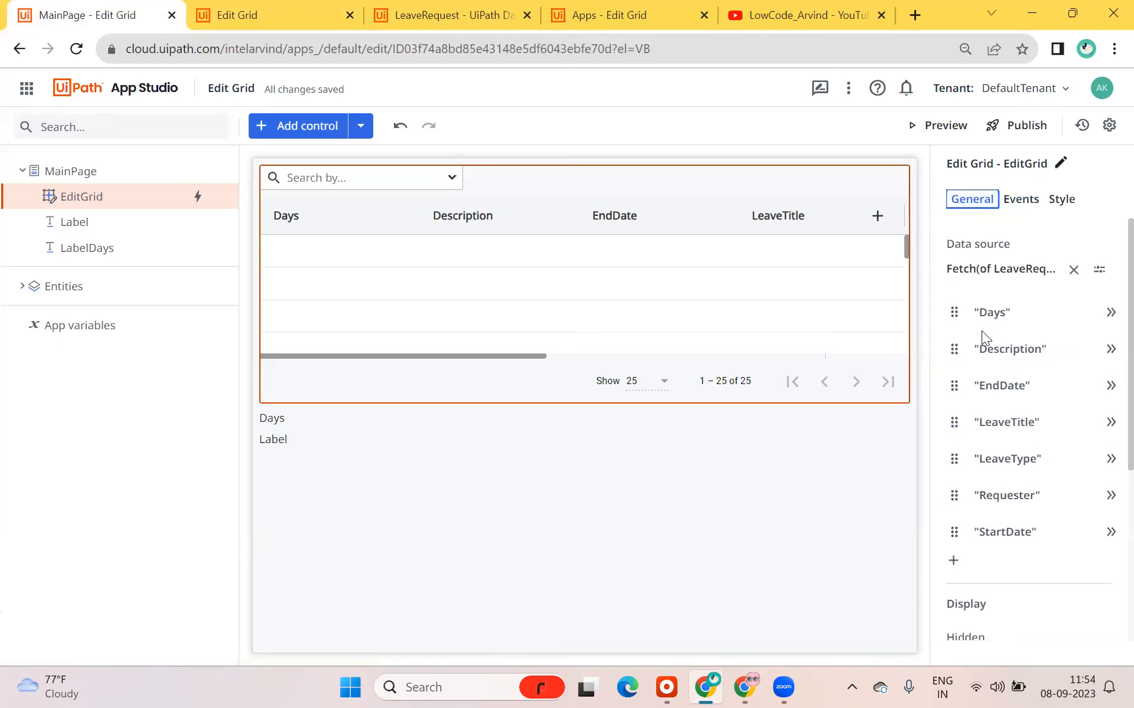
scroll(999, 332, down, 1)
scroll(999, 331, up, 1)
click(995, 313)
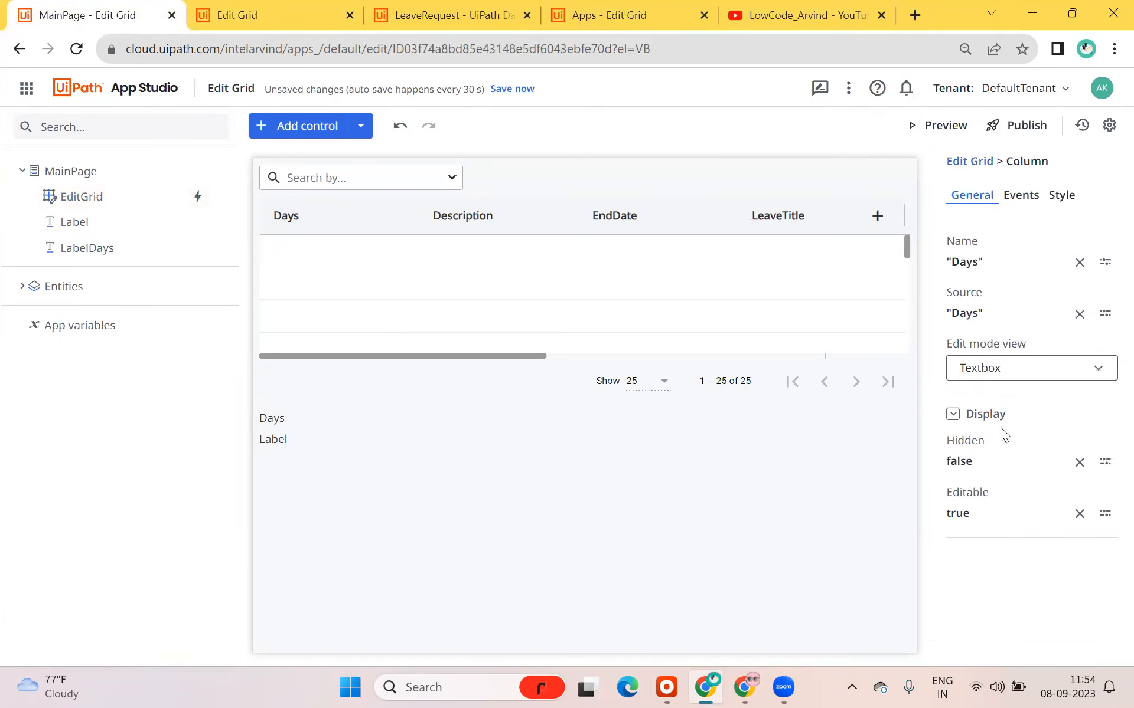
click(1093, 373)
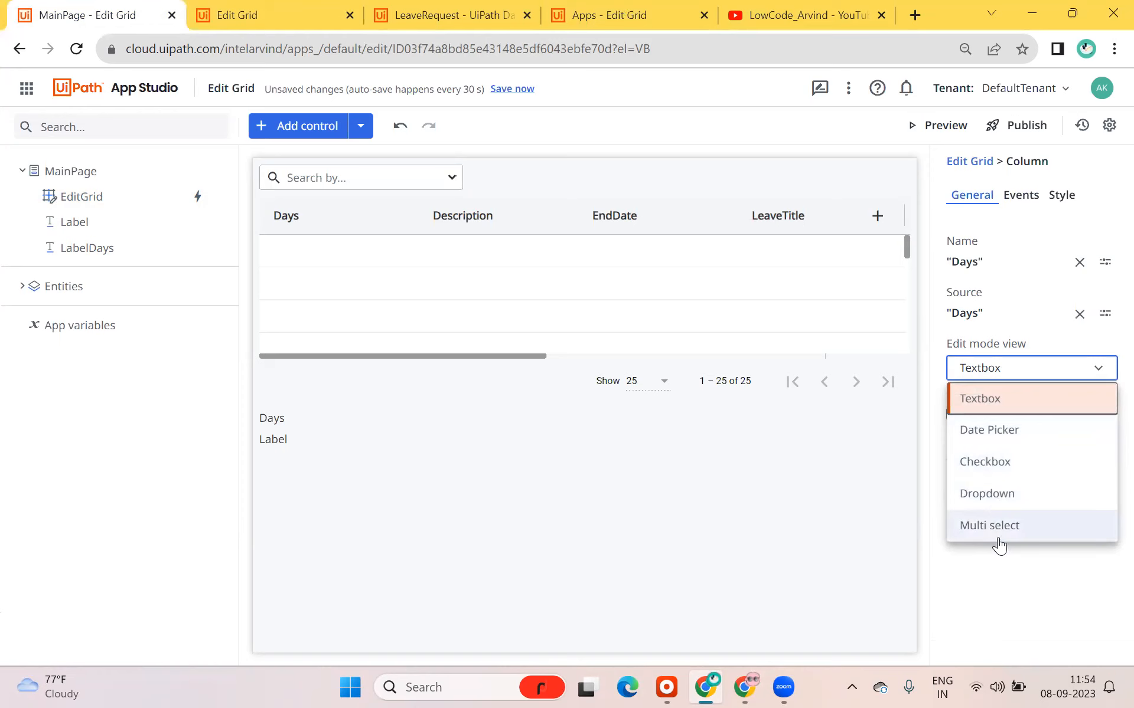
click(1013, 566)
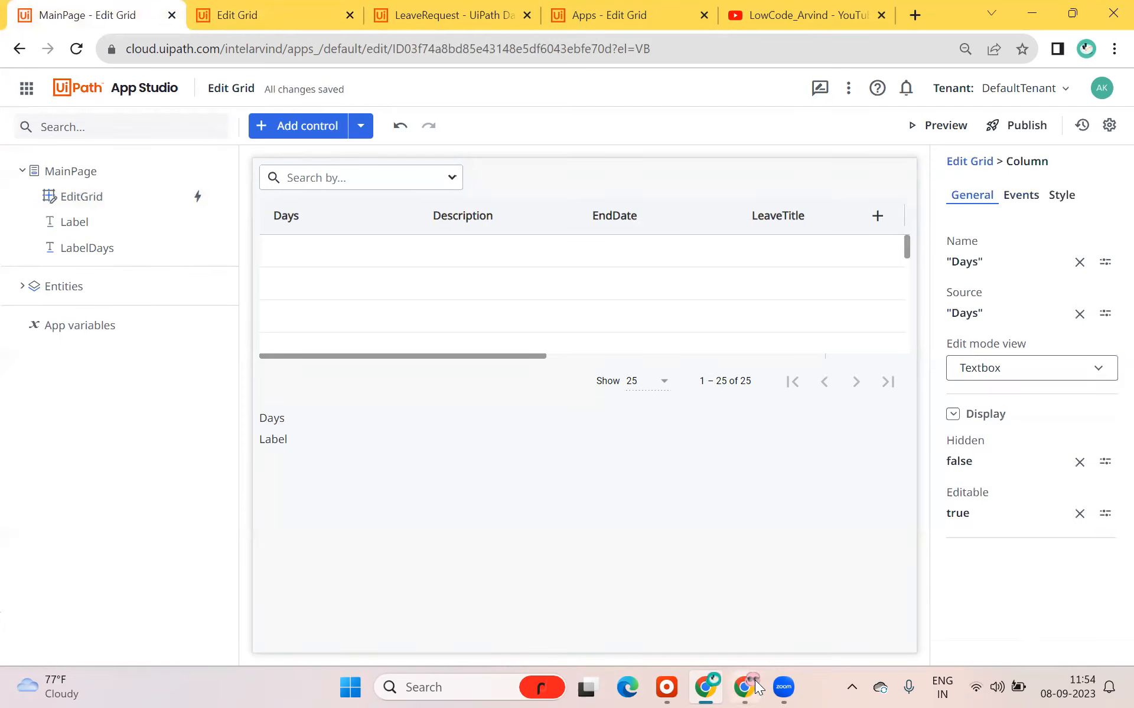
click(795, 682)
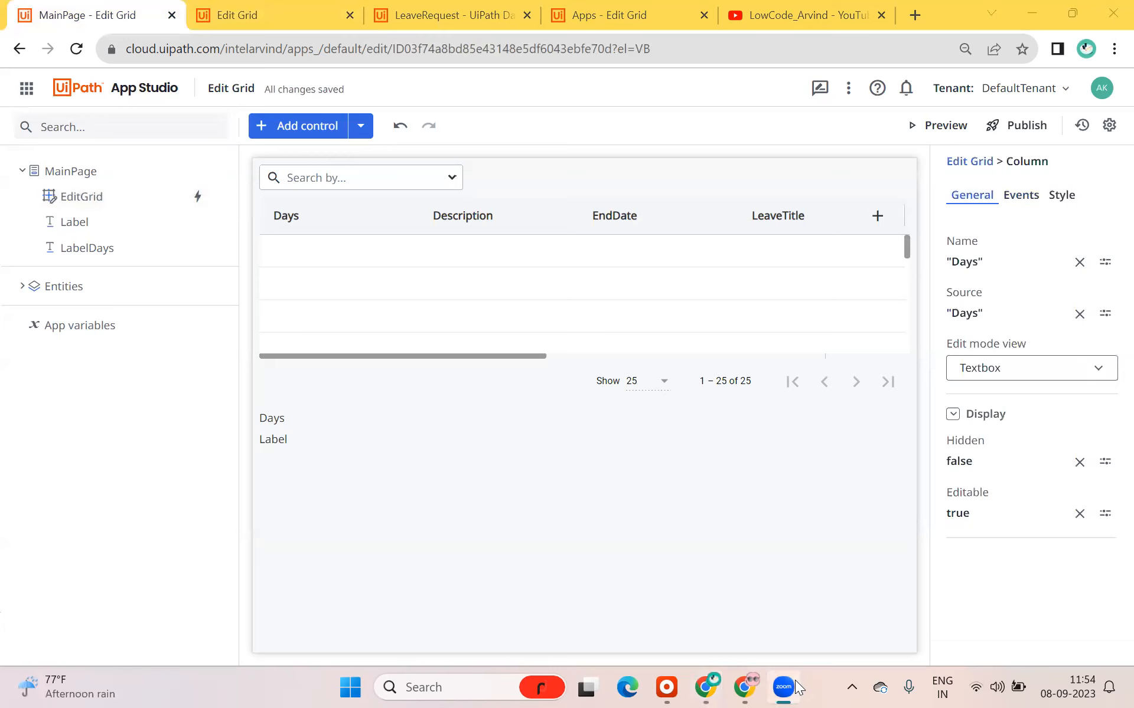